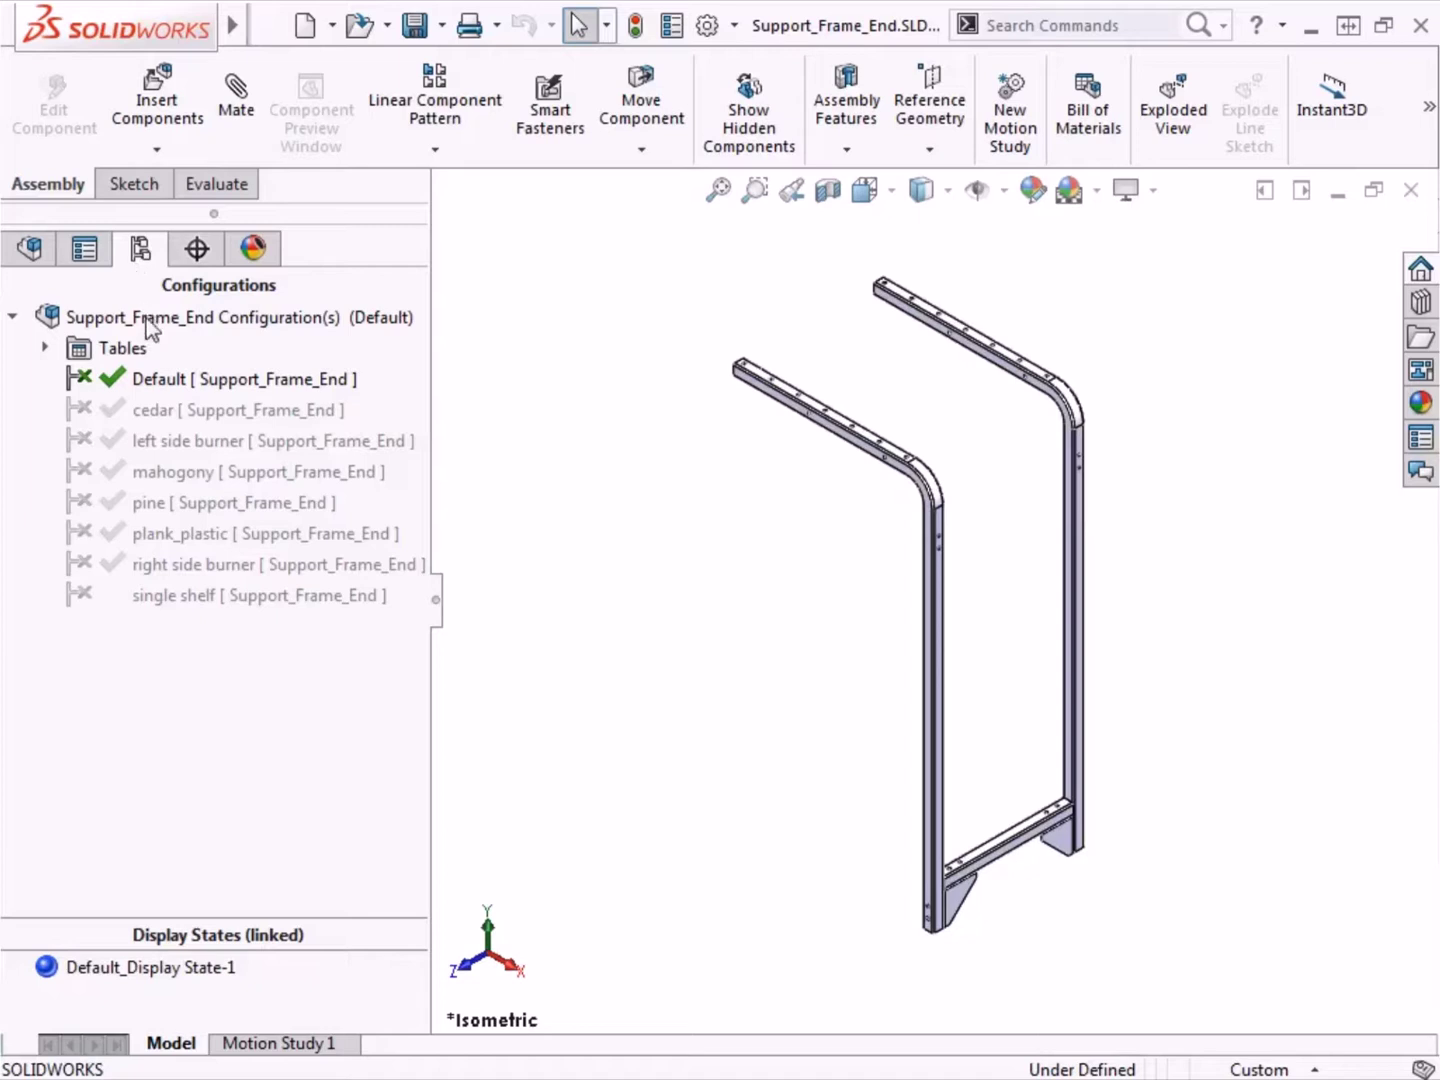
Preview the cedar, left side burner, mahogany, plank_plastic, right side burner and single shelf configurations.
double_click(146, 411)
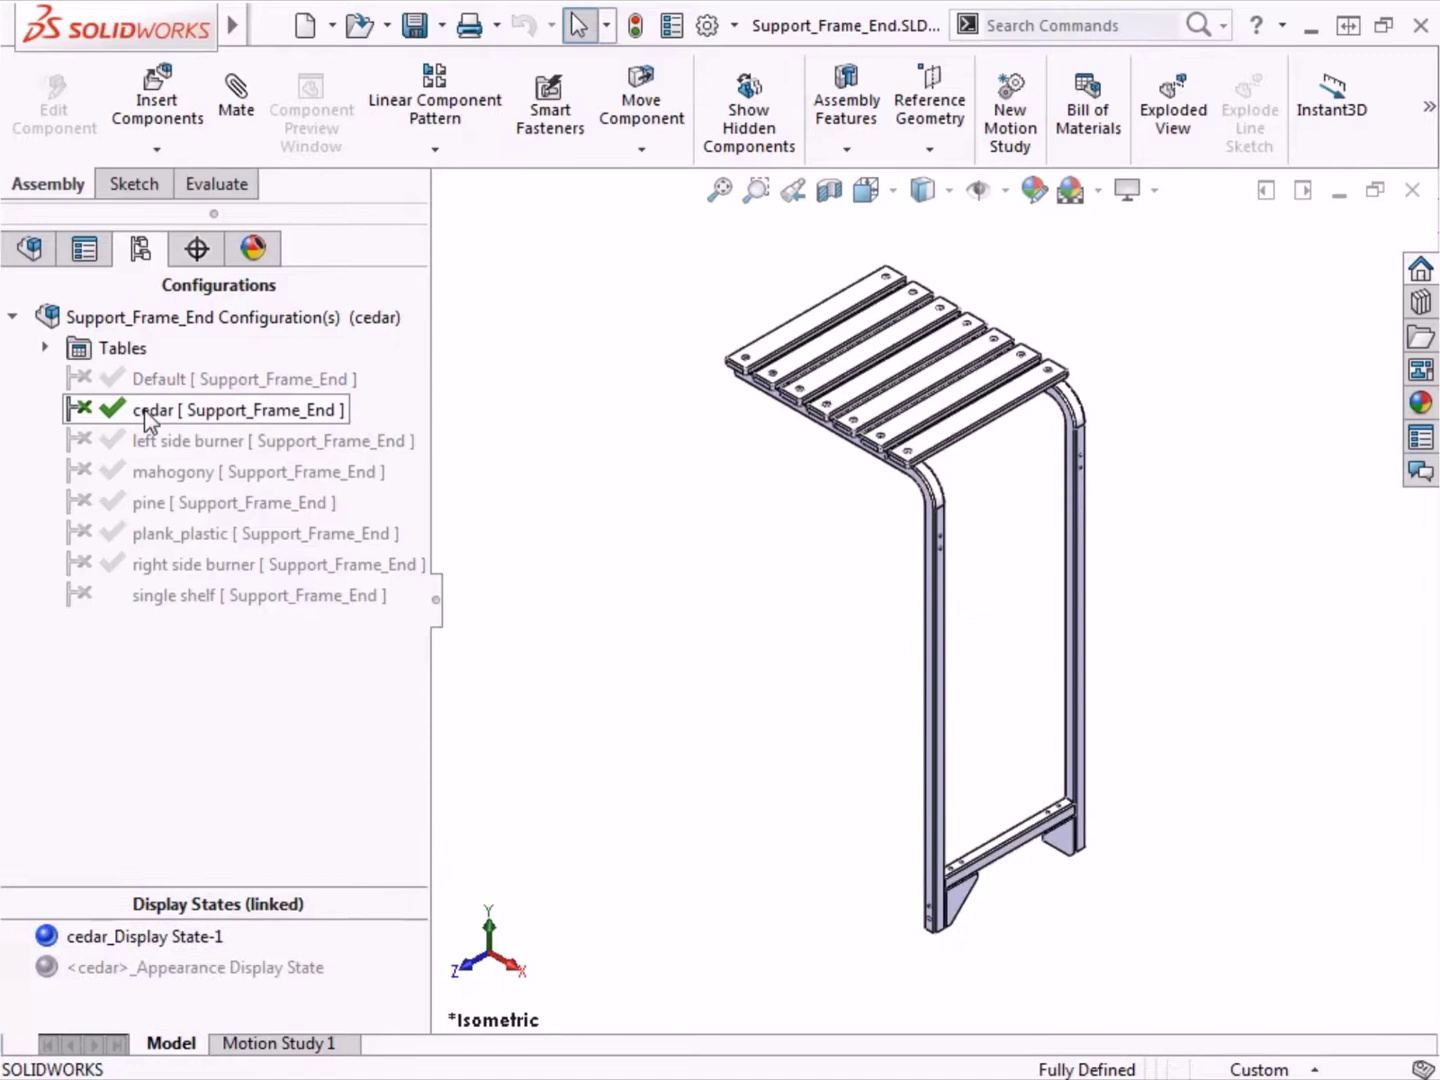
double_click(154, 445)
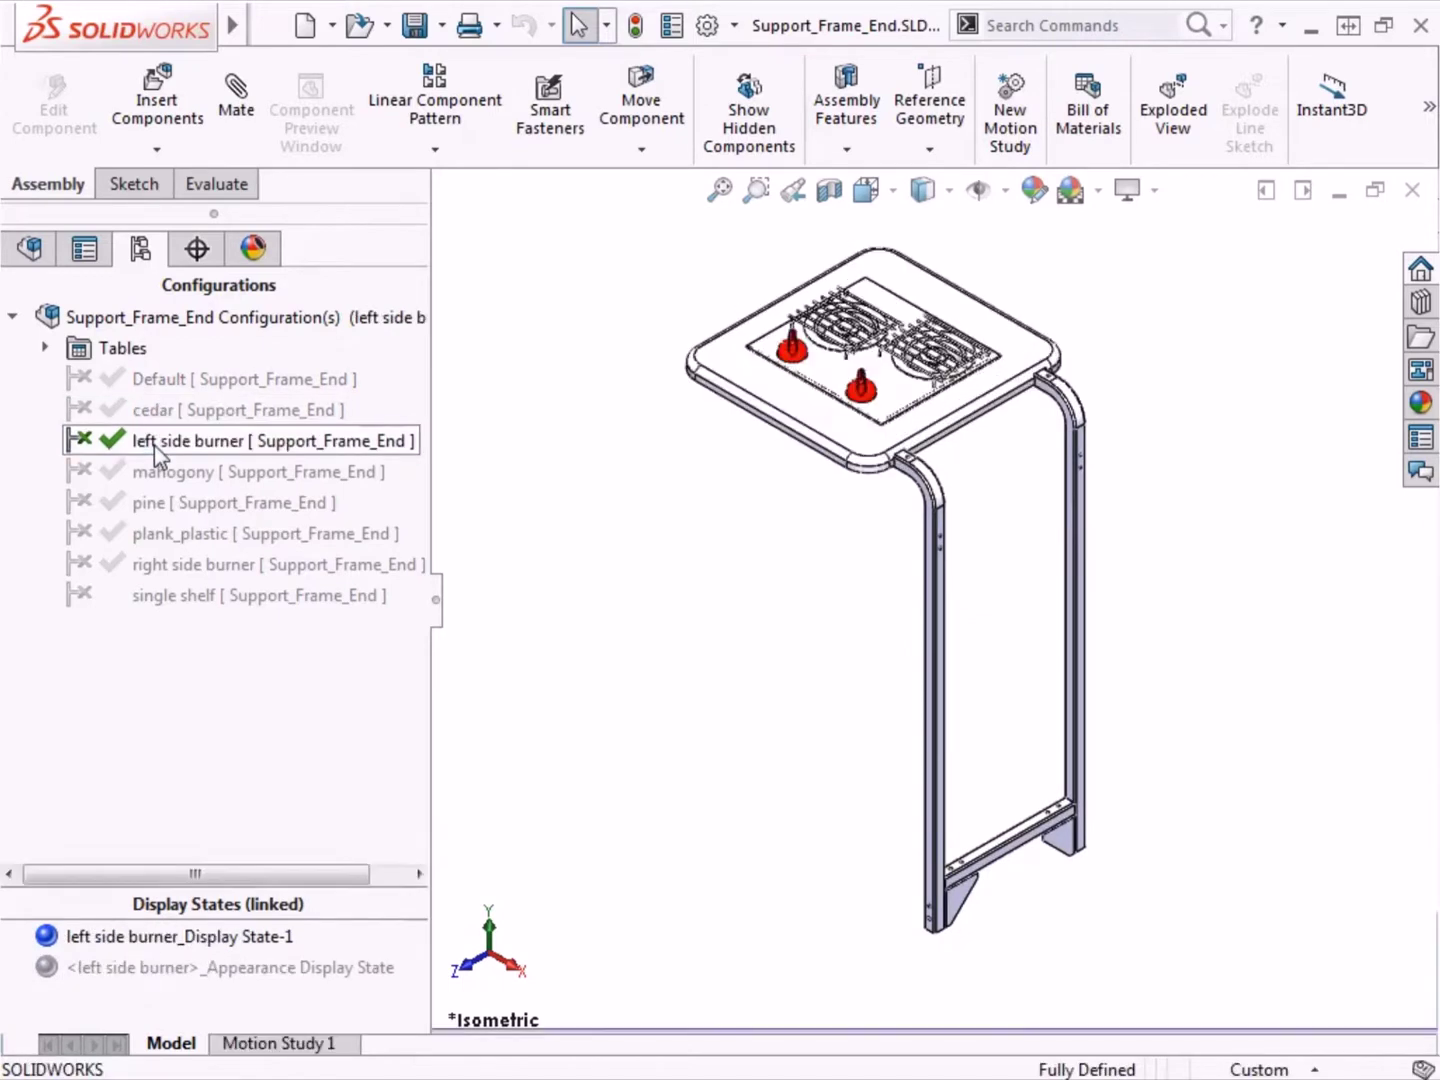
click(154, 470)
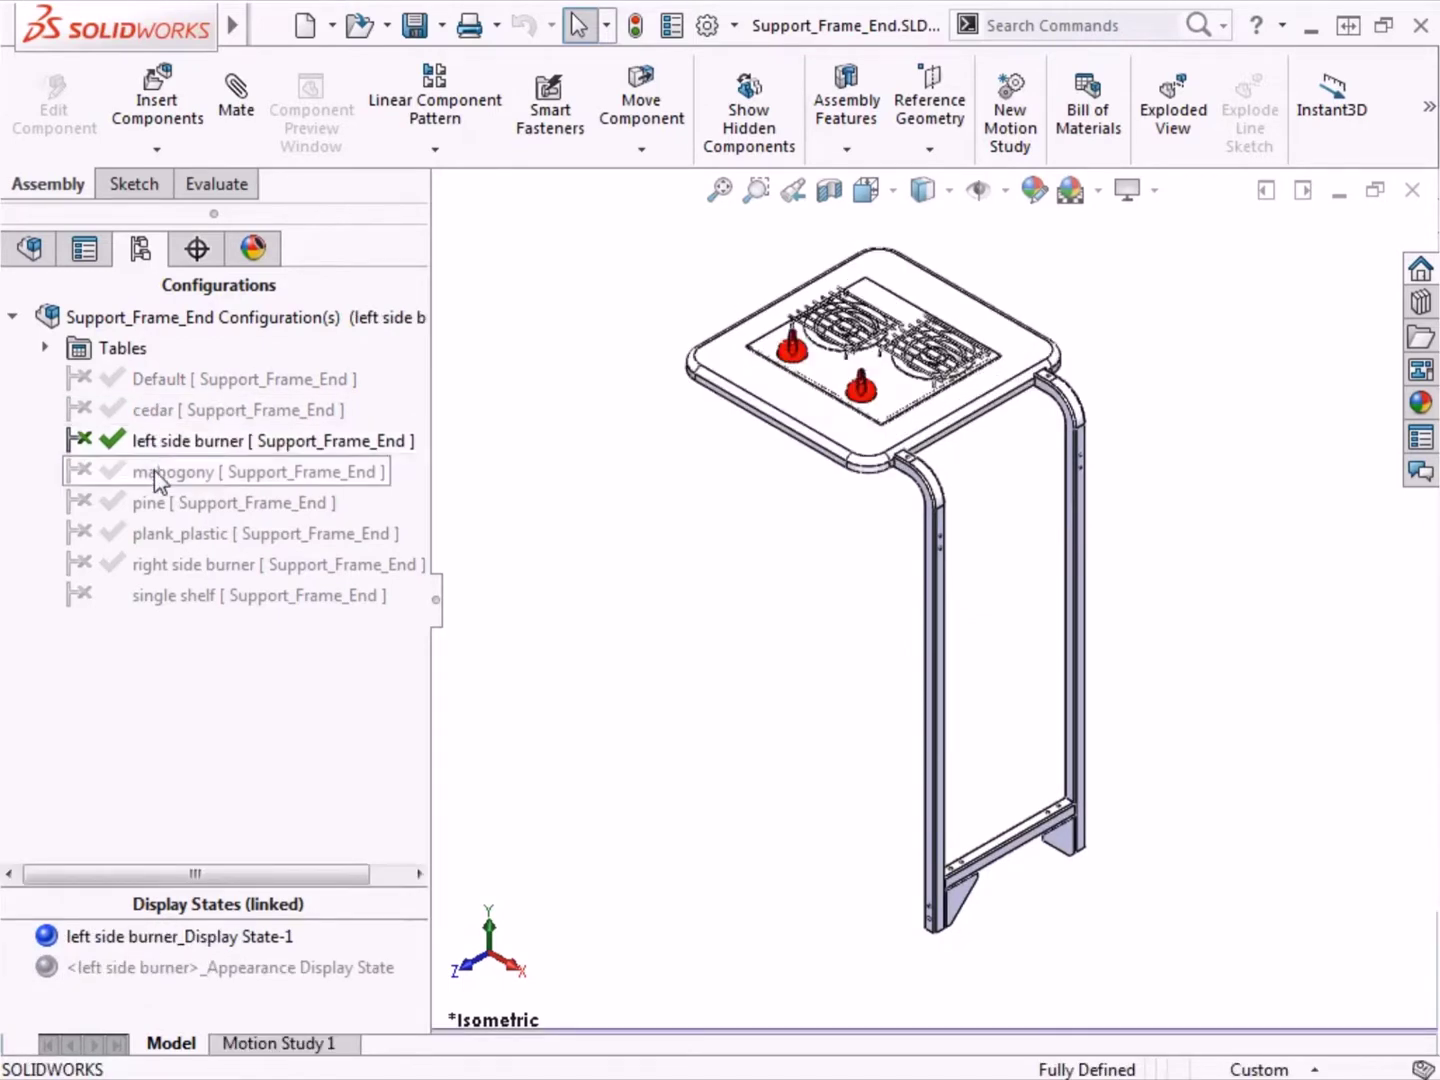
double_click(154, 470)
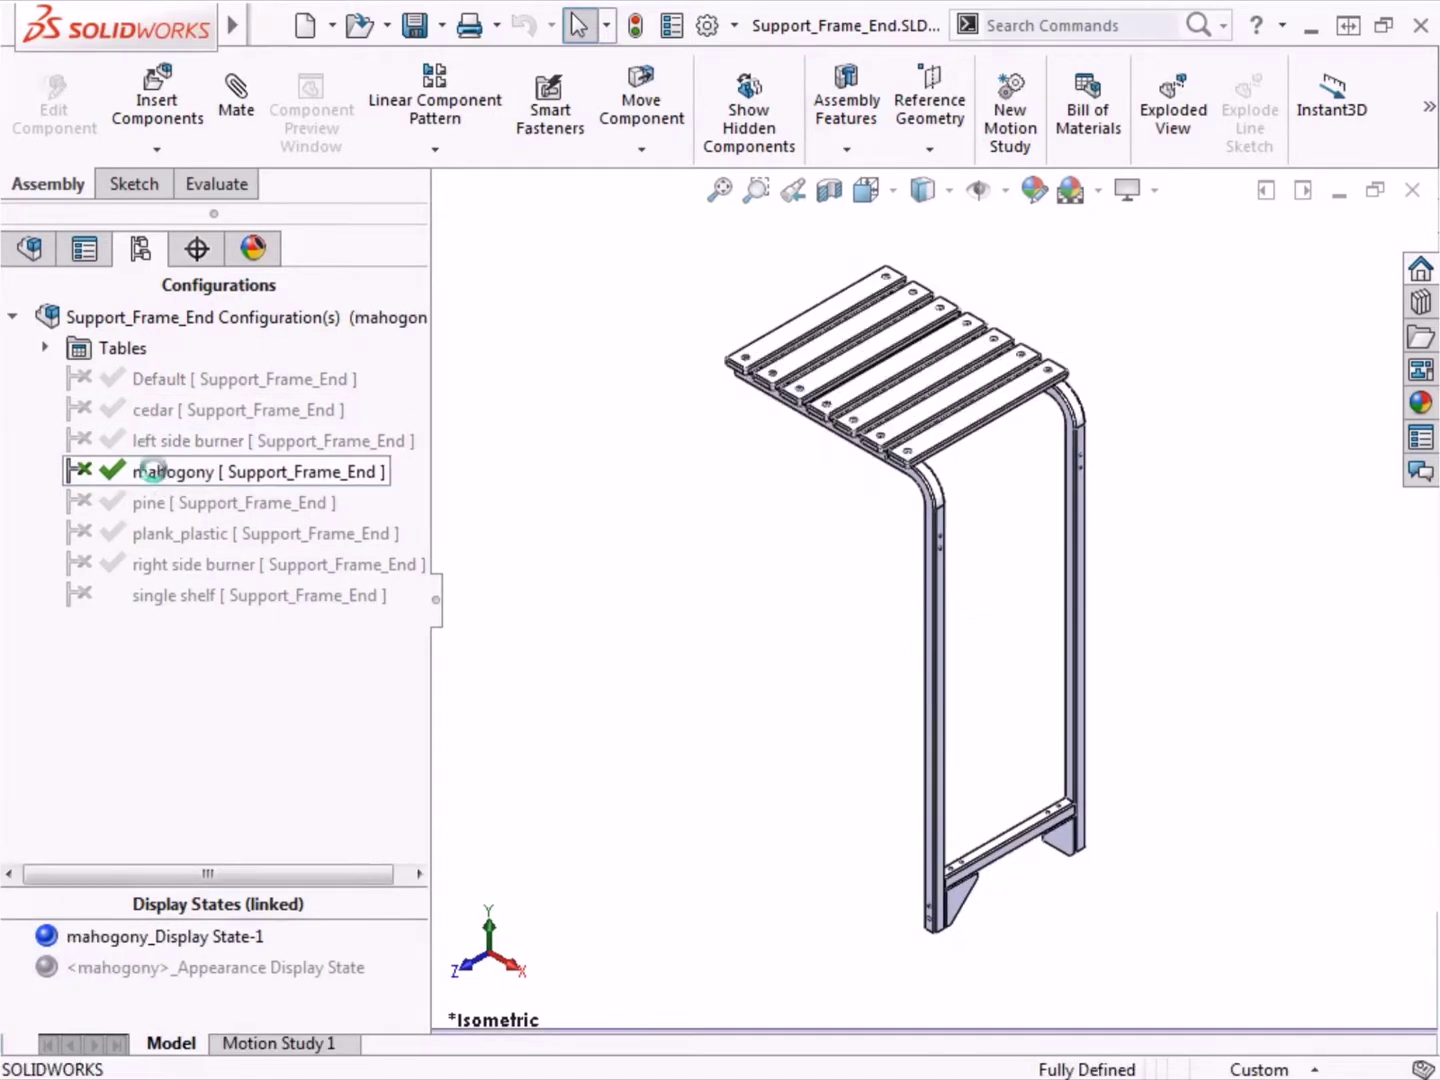
click(163, 536)
double_click(162, 535)
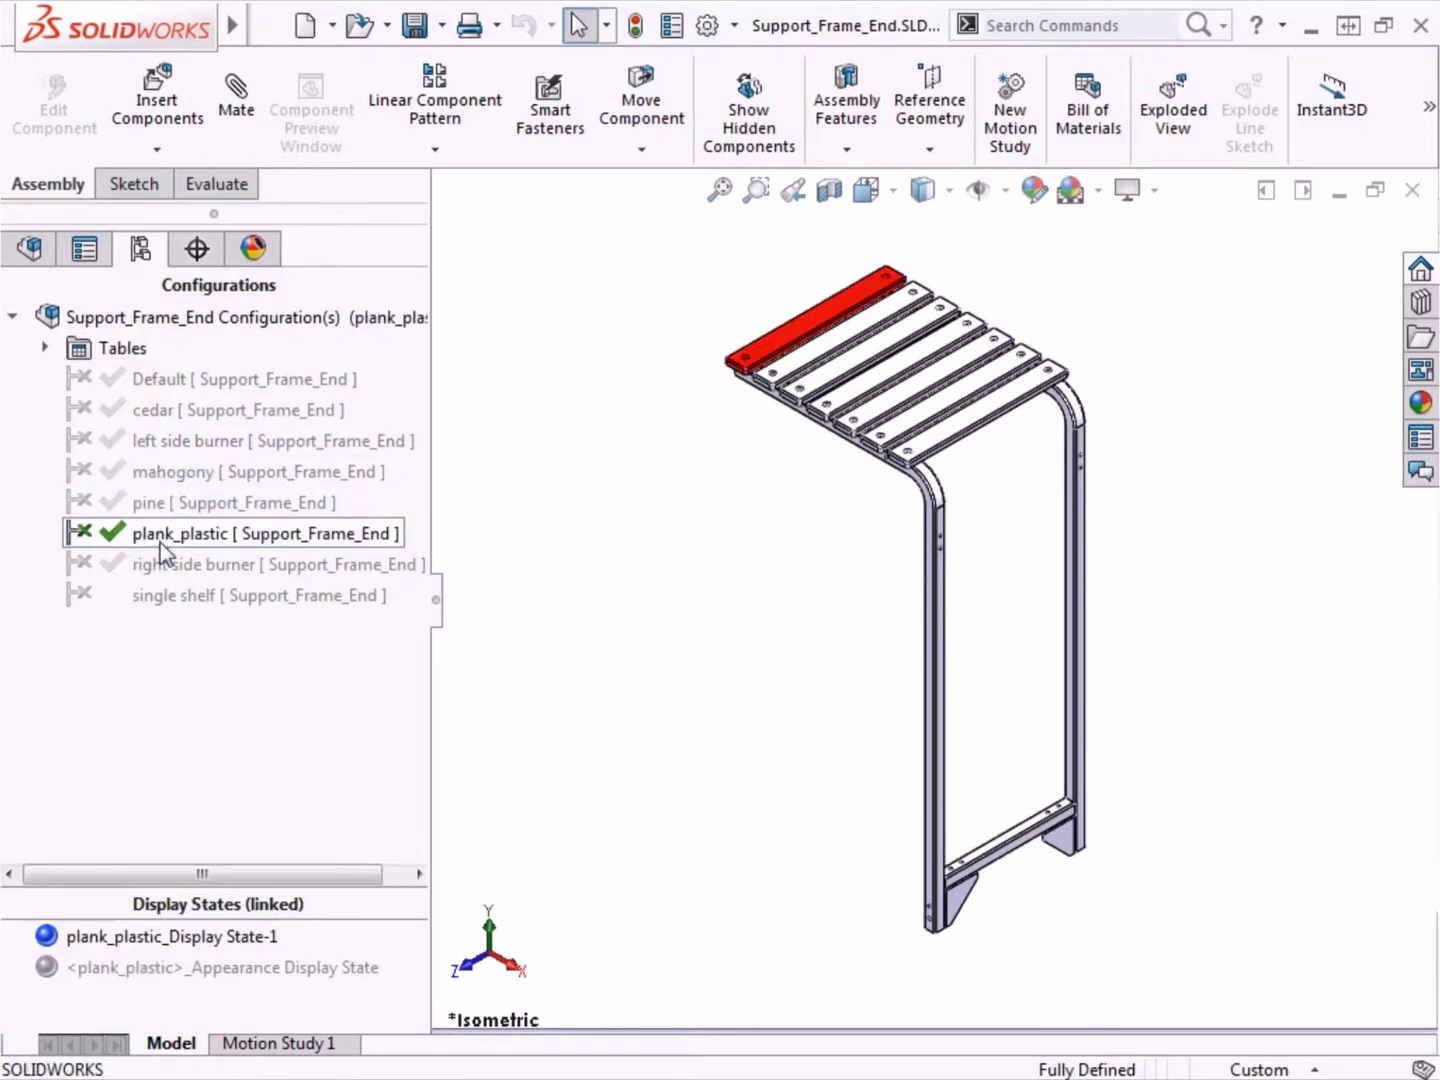
click(161, 568)
double_click(163, 568)
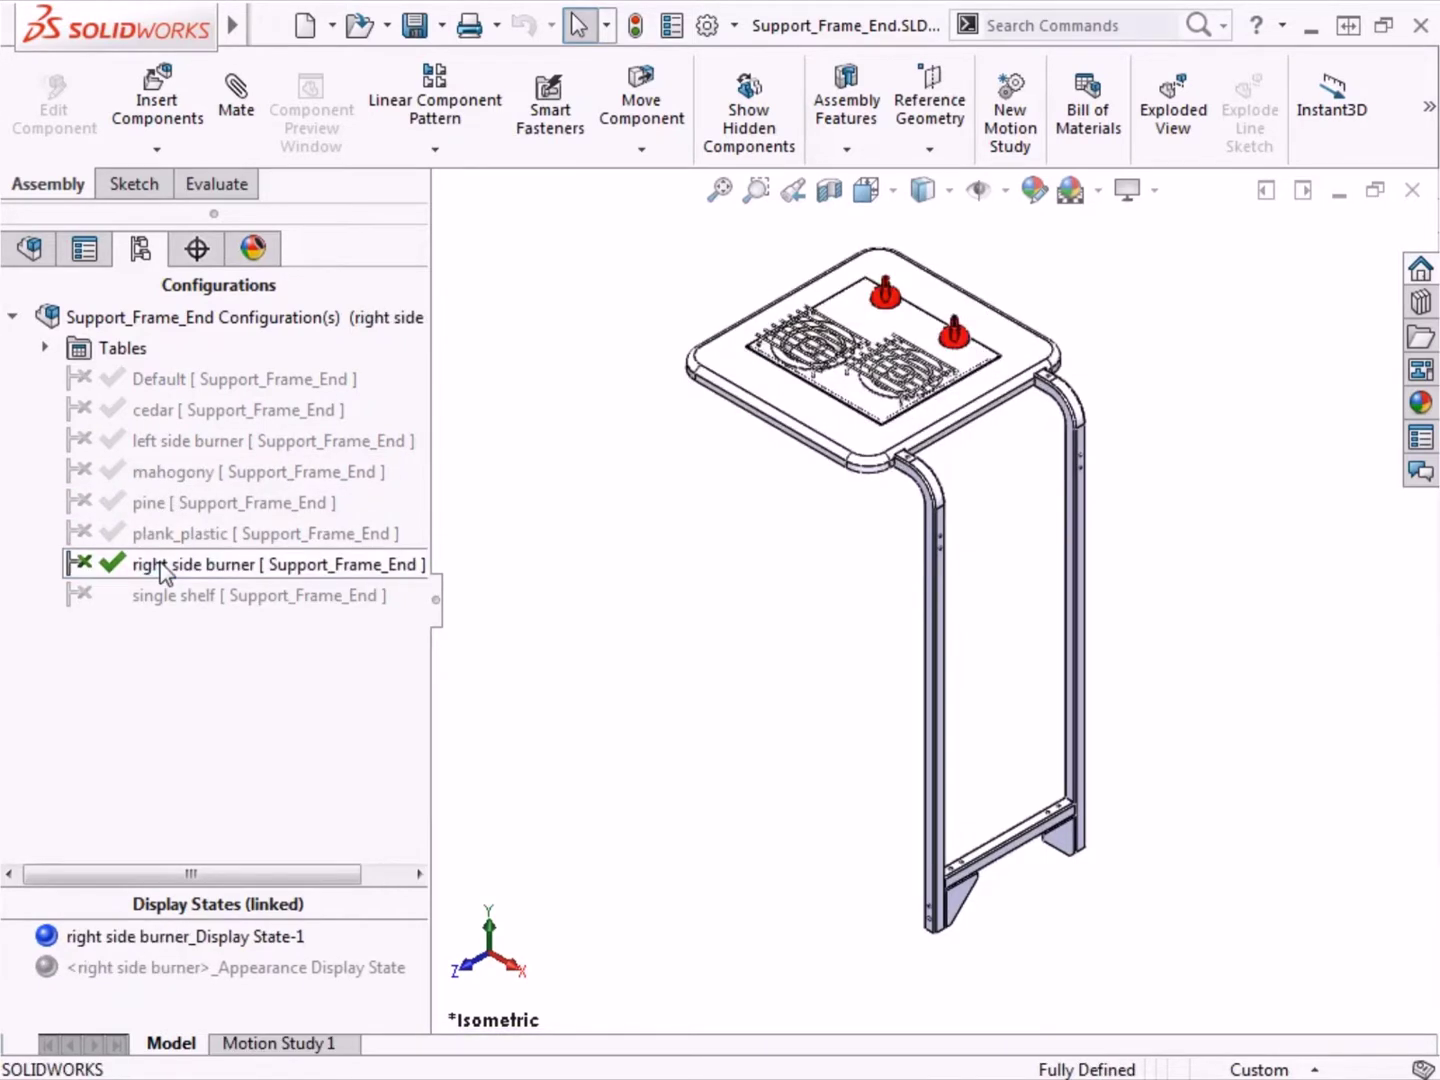
double_click(168, 598)
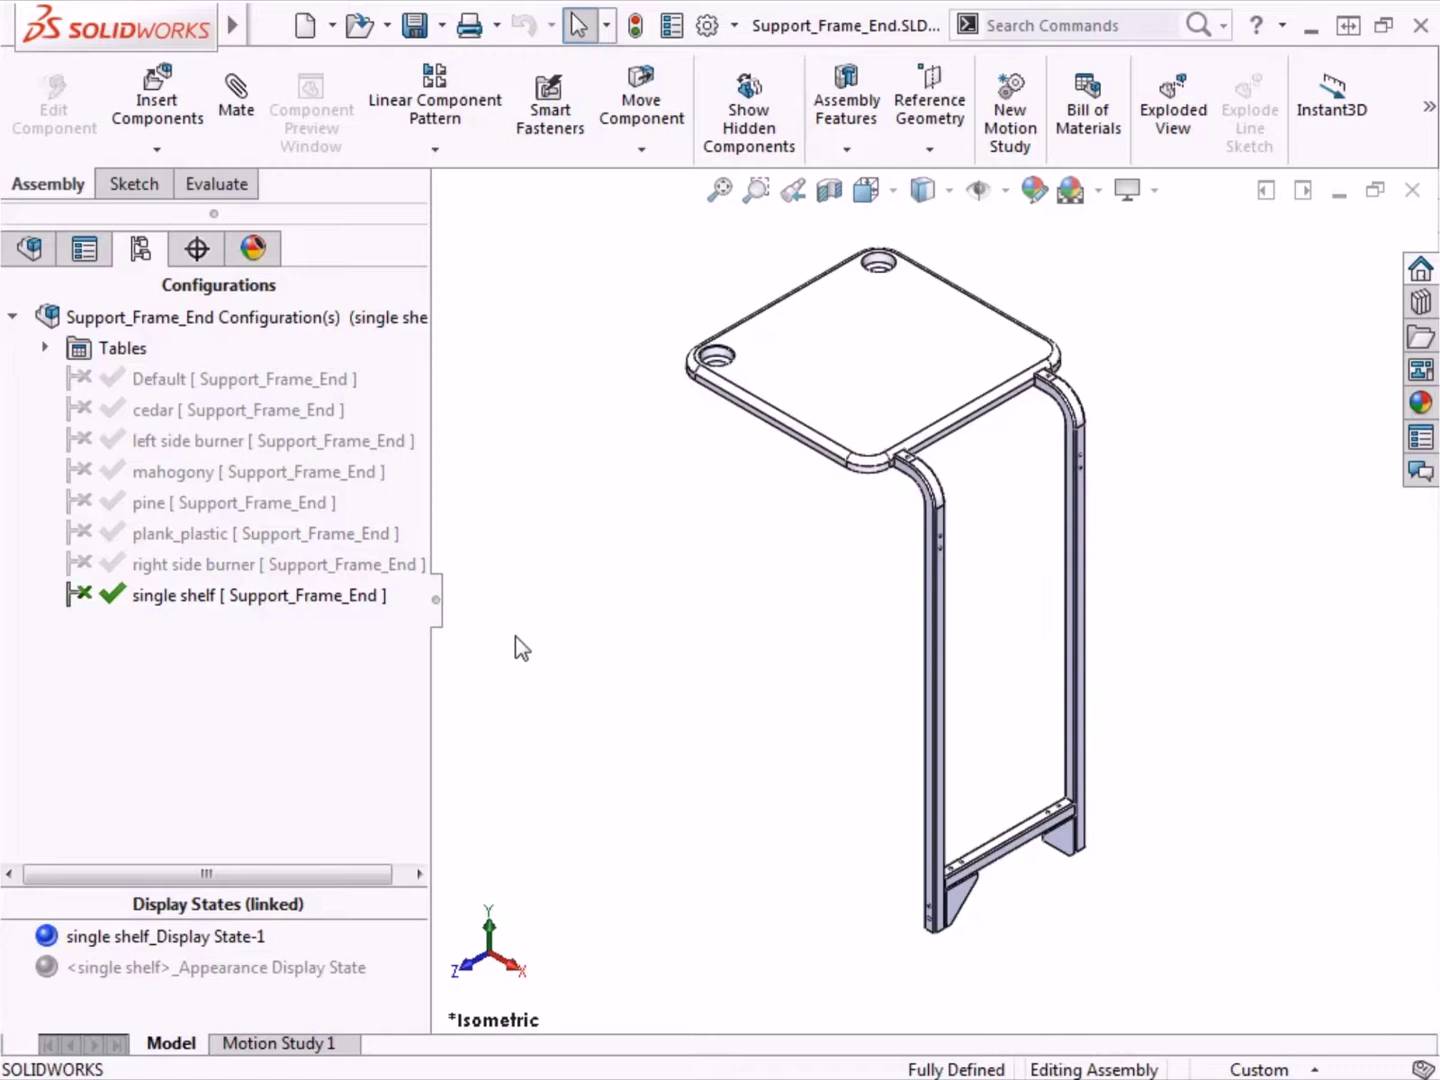
Switch to the assy with configs assembly and activate its Version Two configuration.
key(ctrl+Tab)
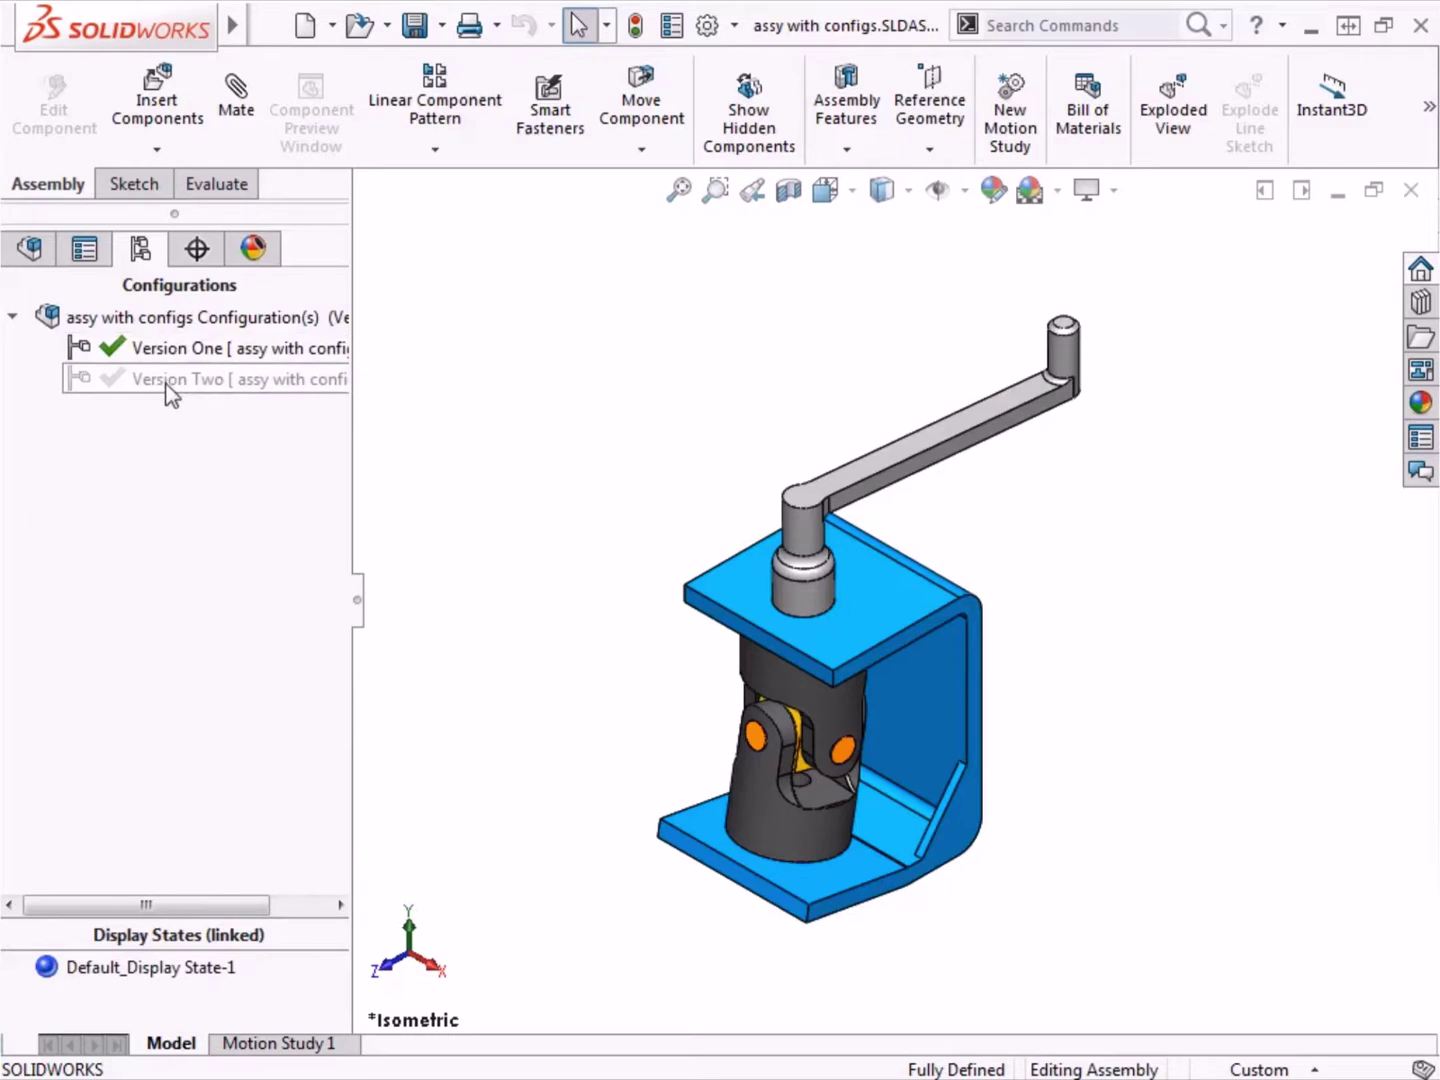
double_click(170, 381)
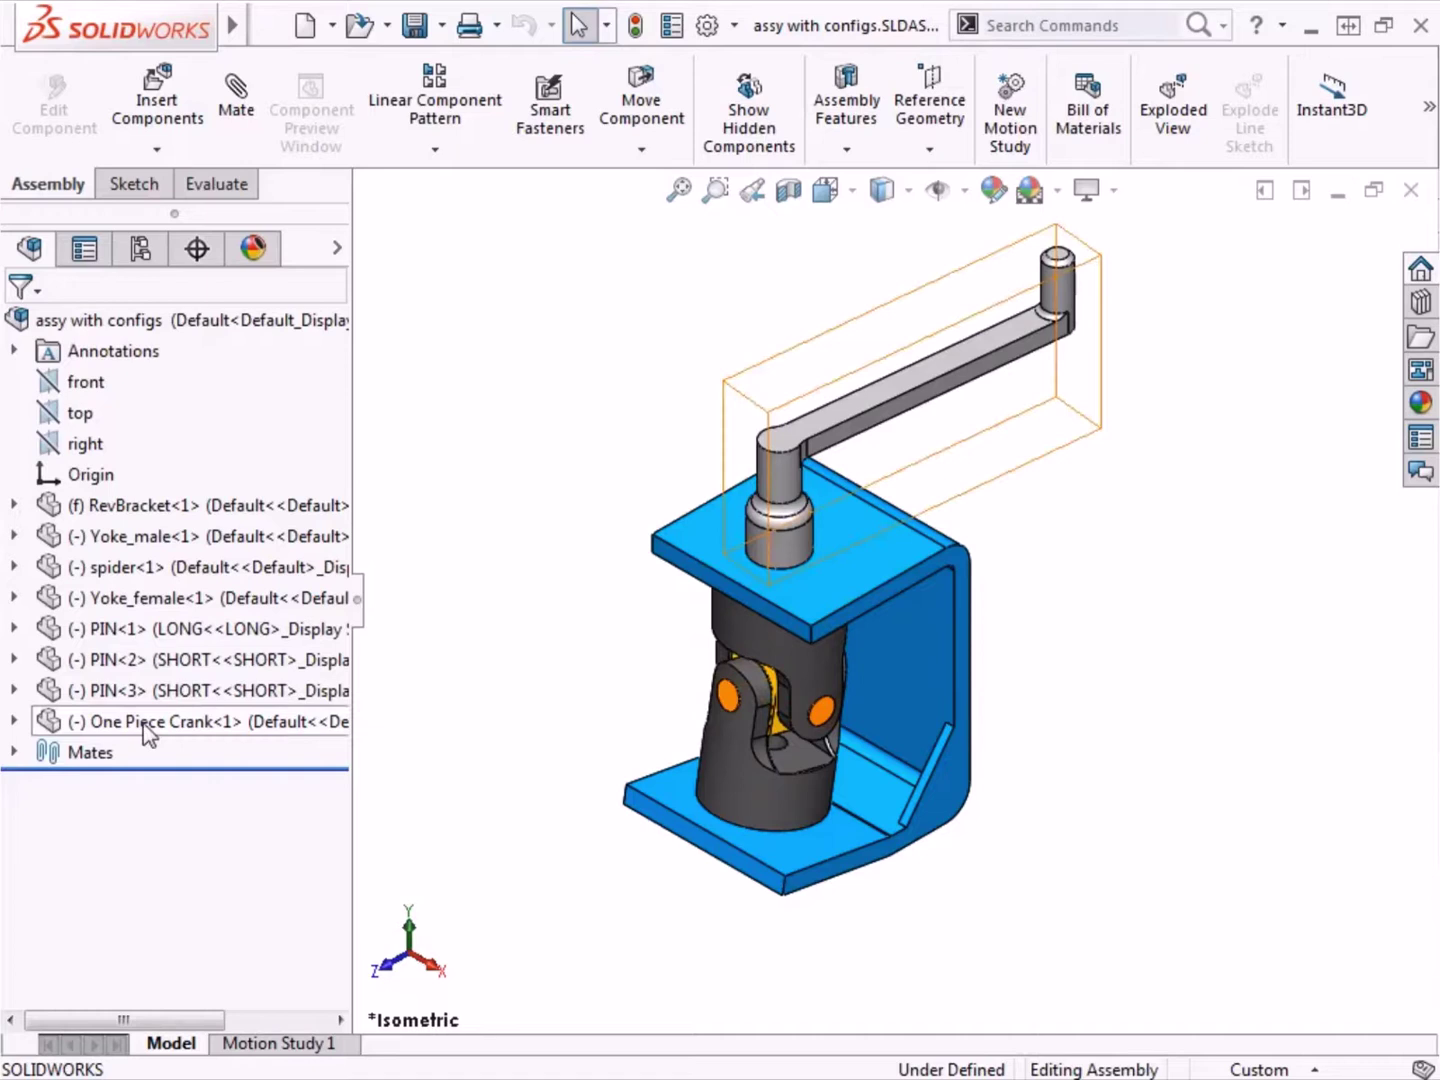
Display the ConfigurationManager list, showing Default as the only configuration.
mouse_move(148, 734)
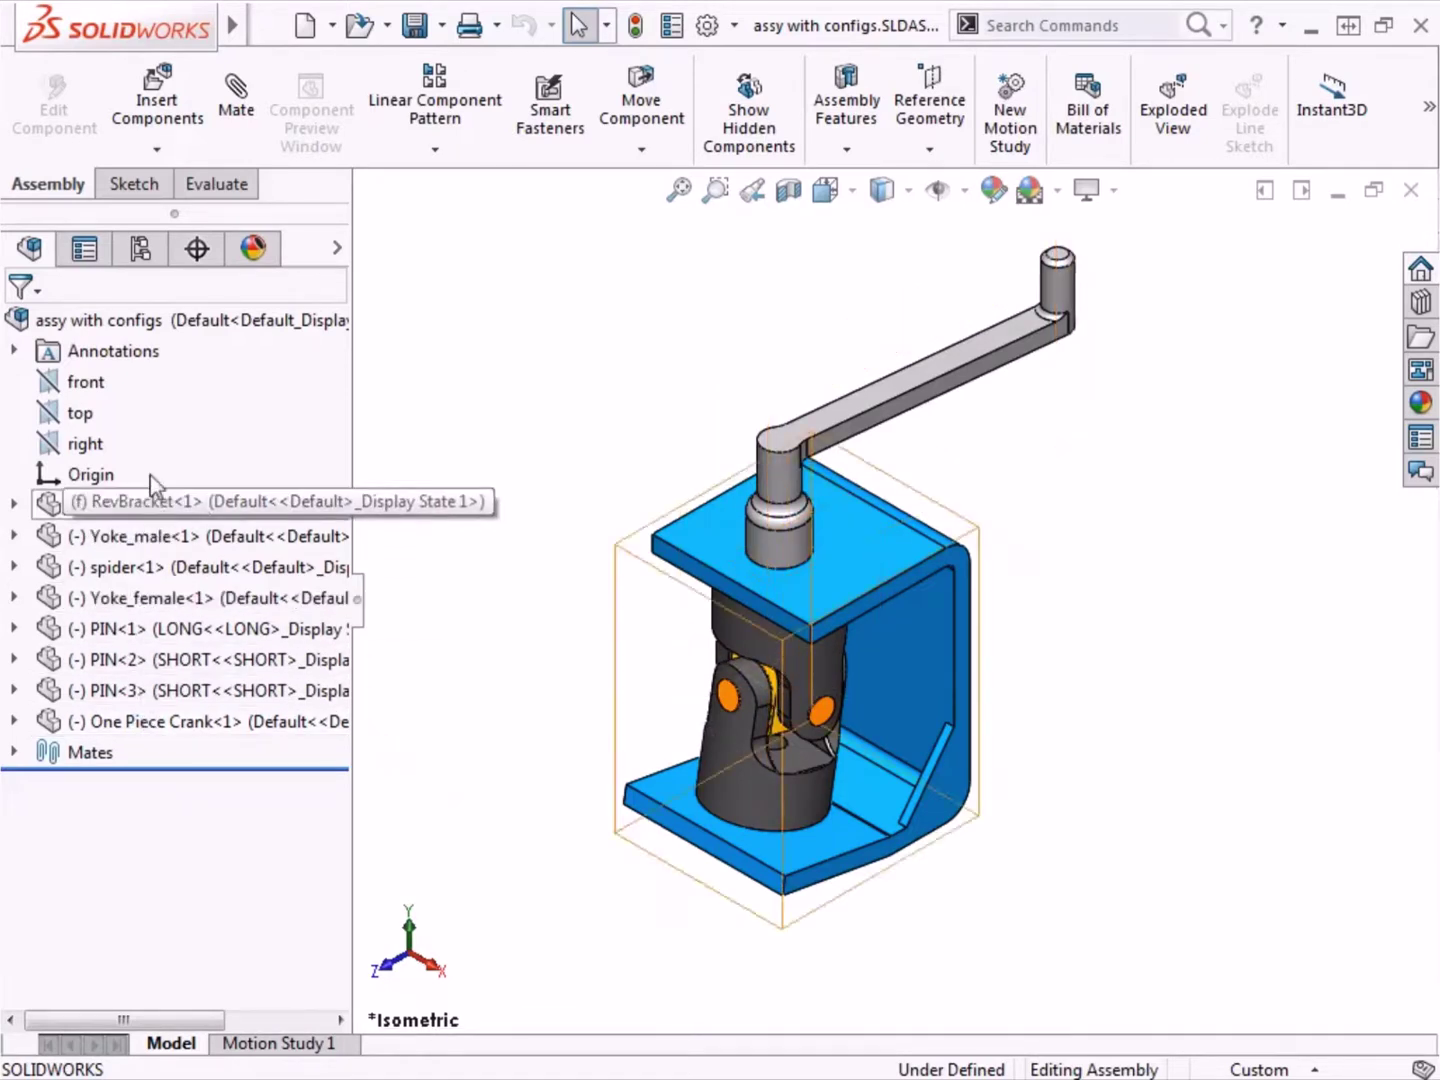
click(145, 254)
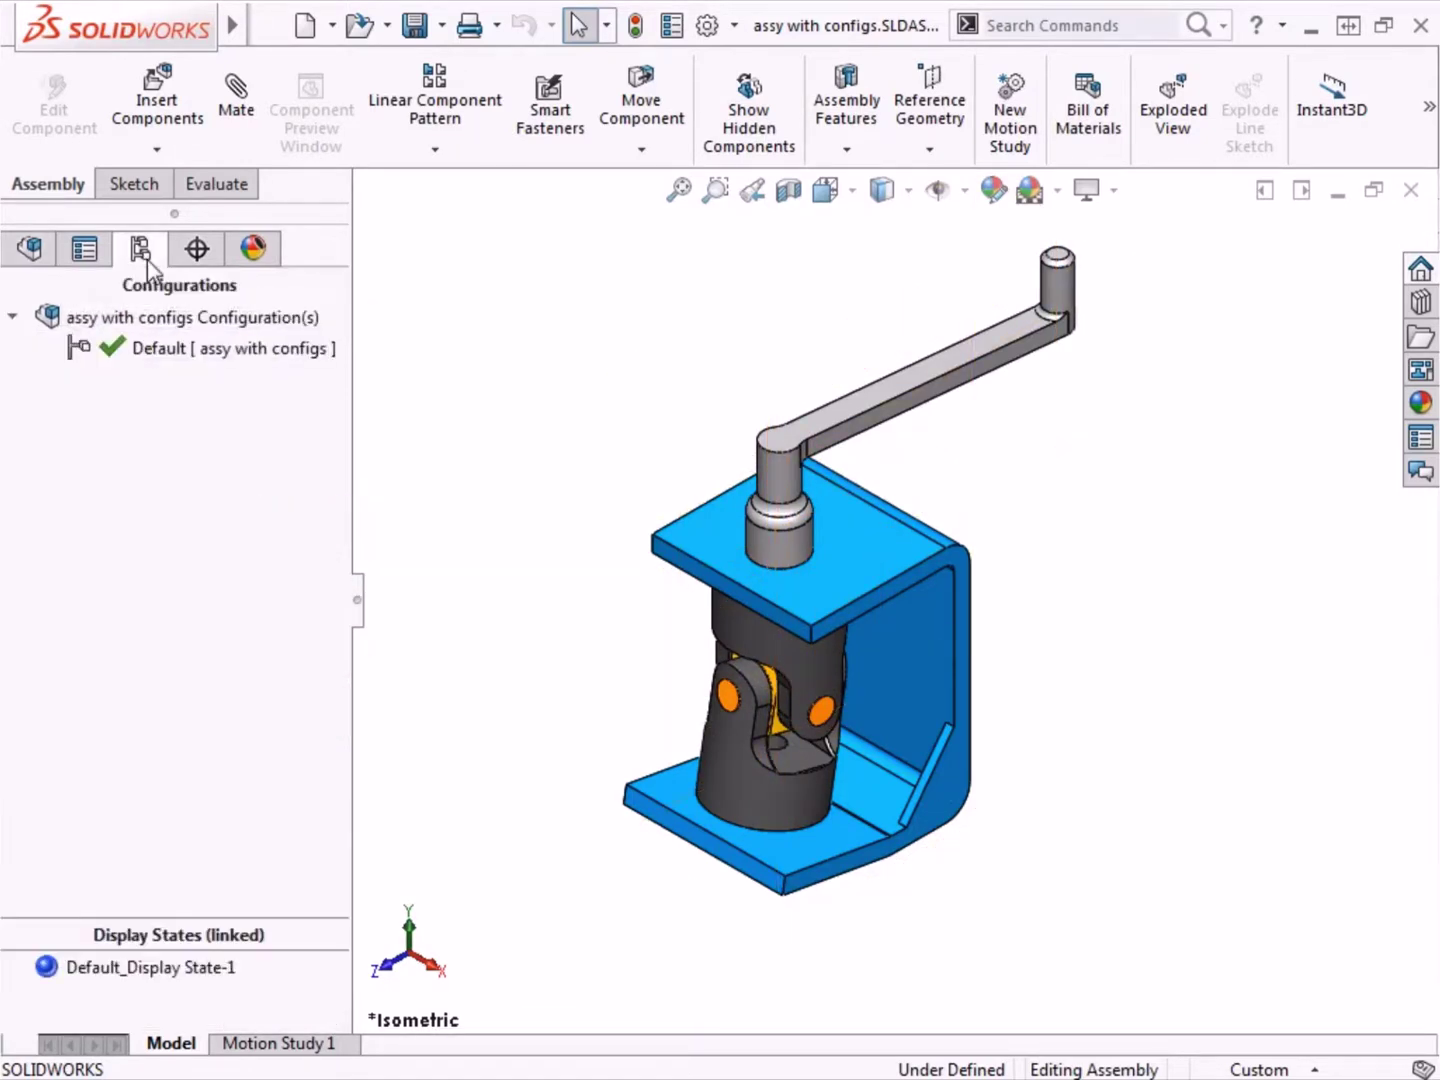
Open the Default configuration's Properties and scroll down to its Advanced Options.
right_click(155, 358)
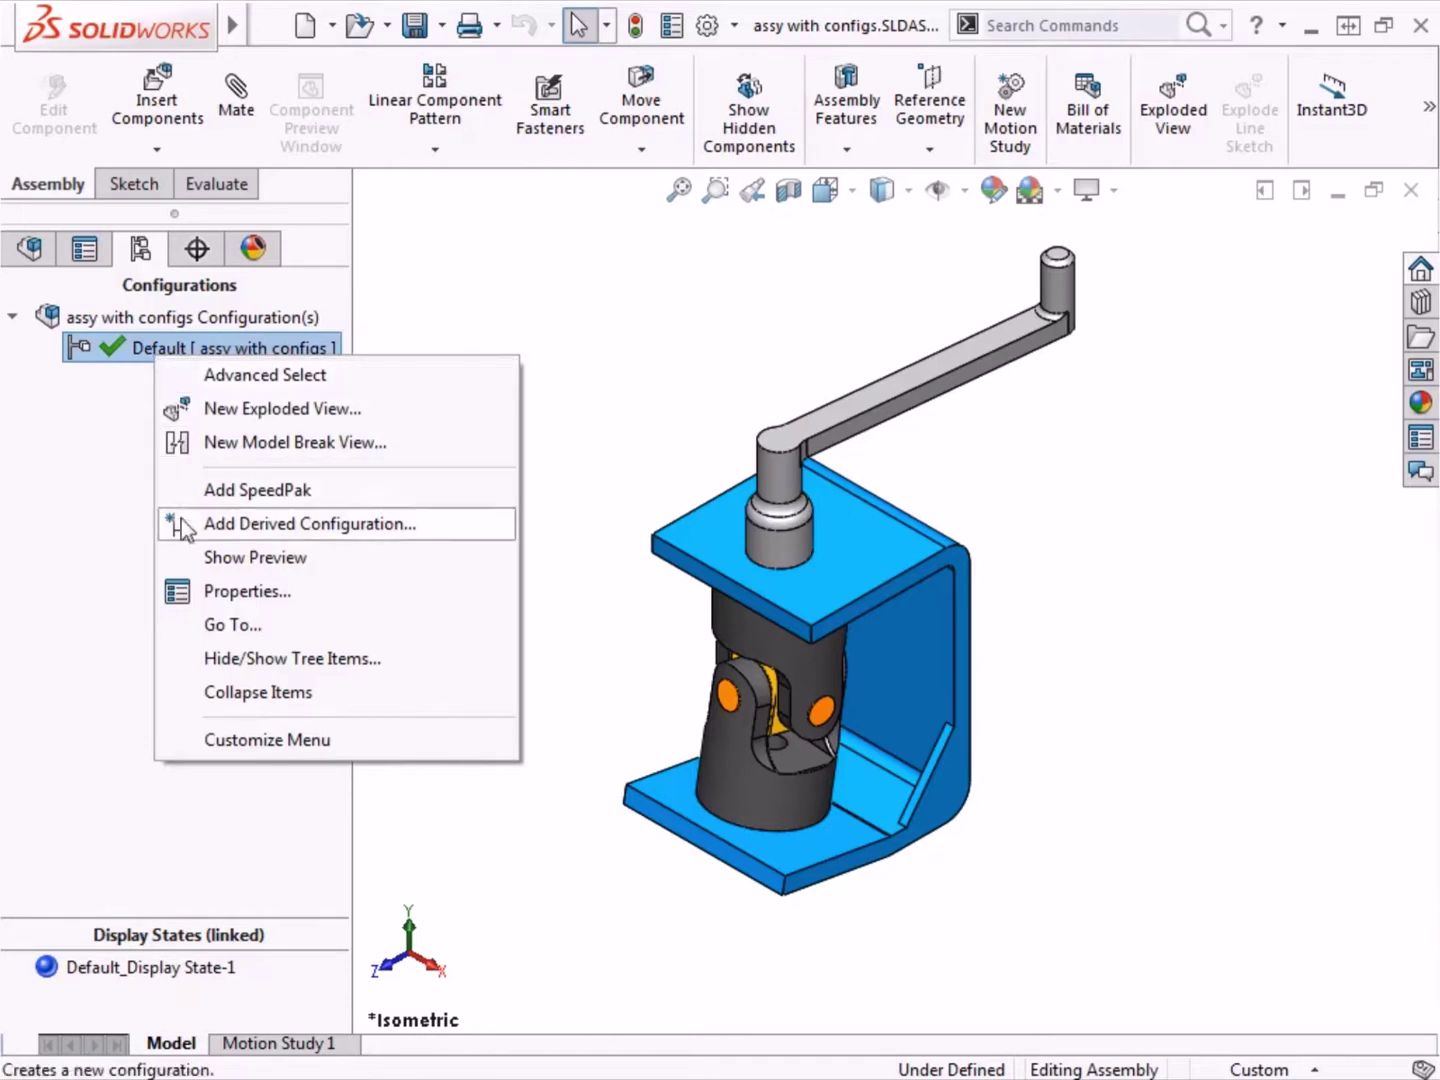
click(284, 599)
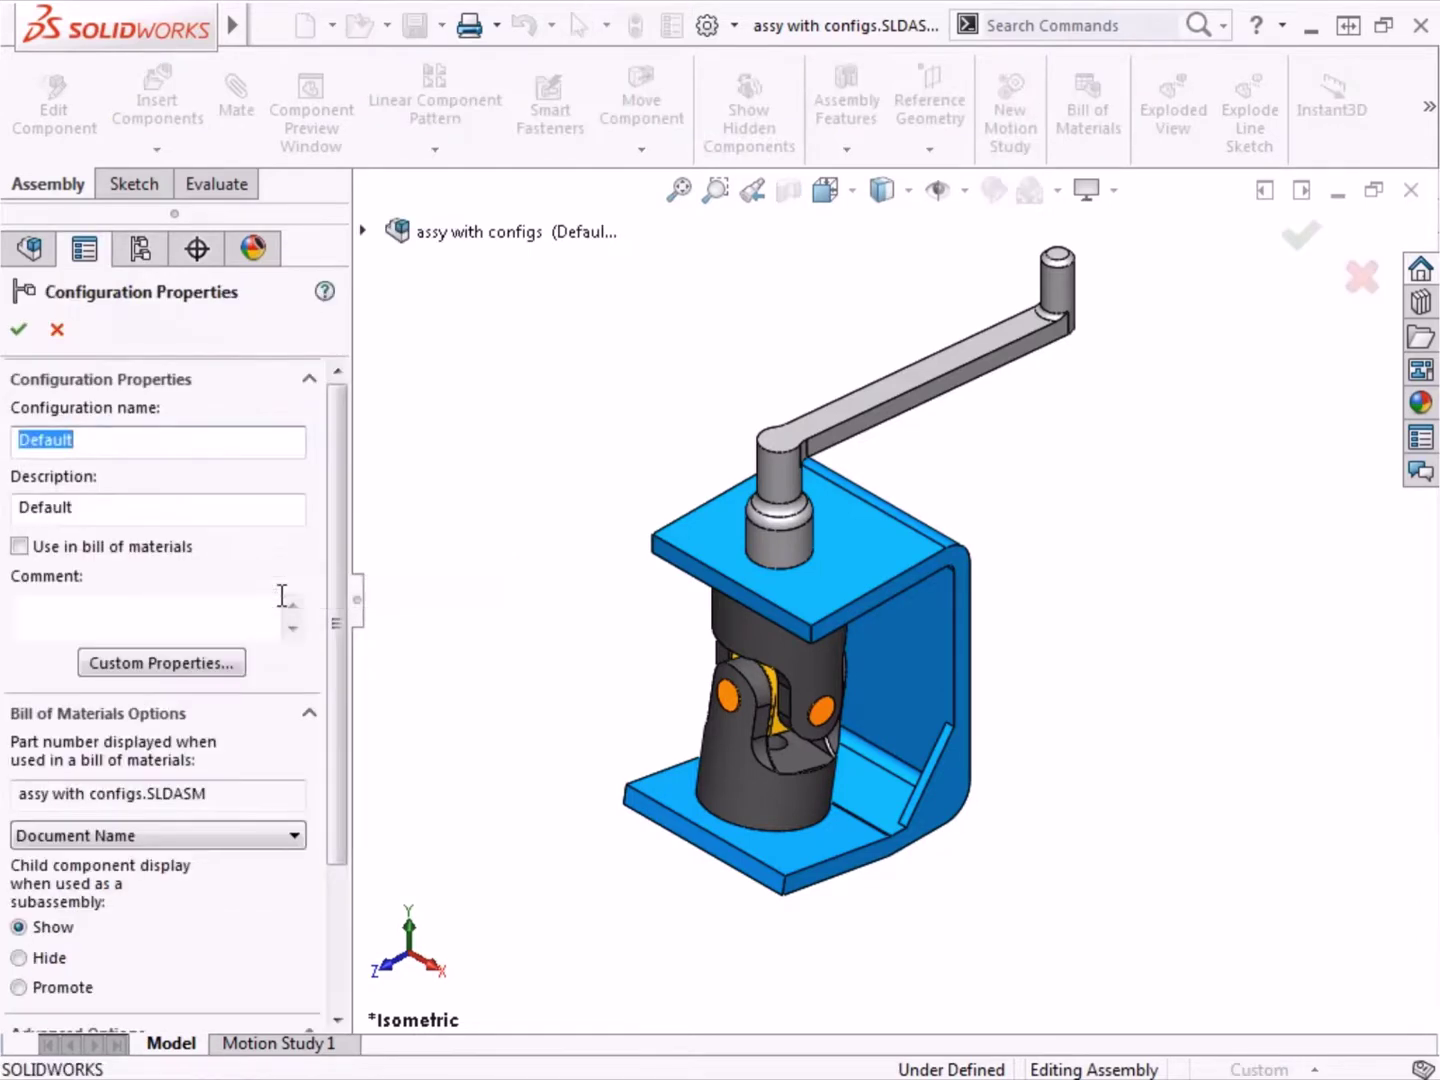
drag(337, 579, 339, 767)
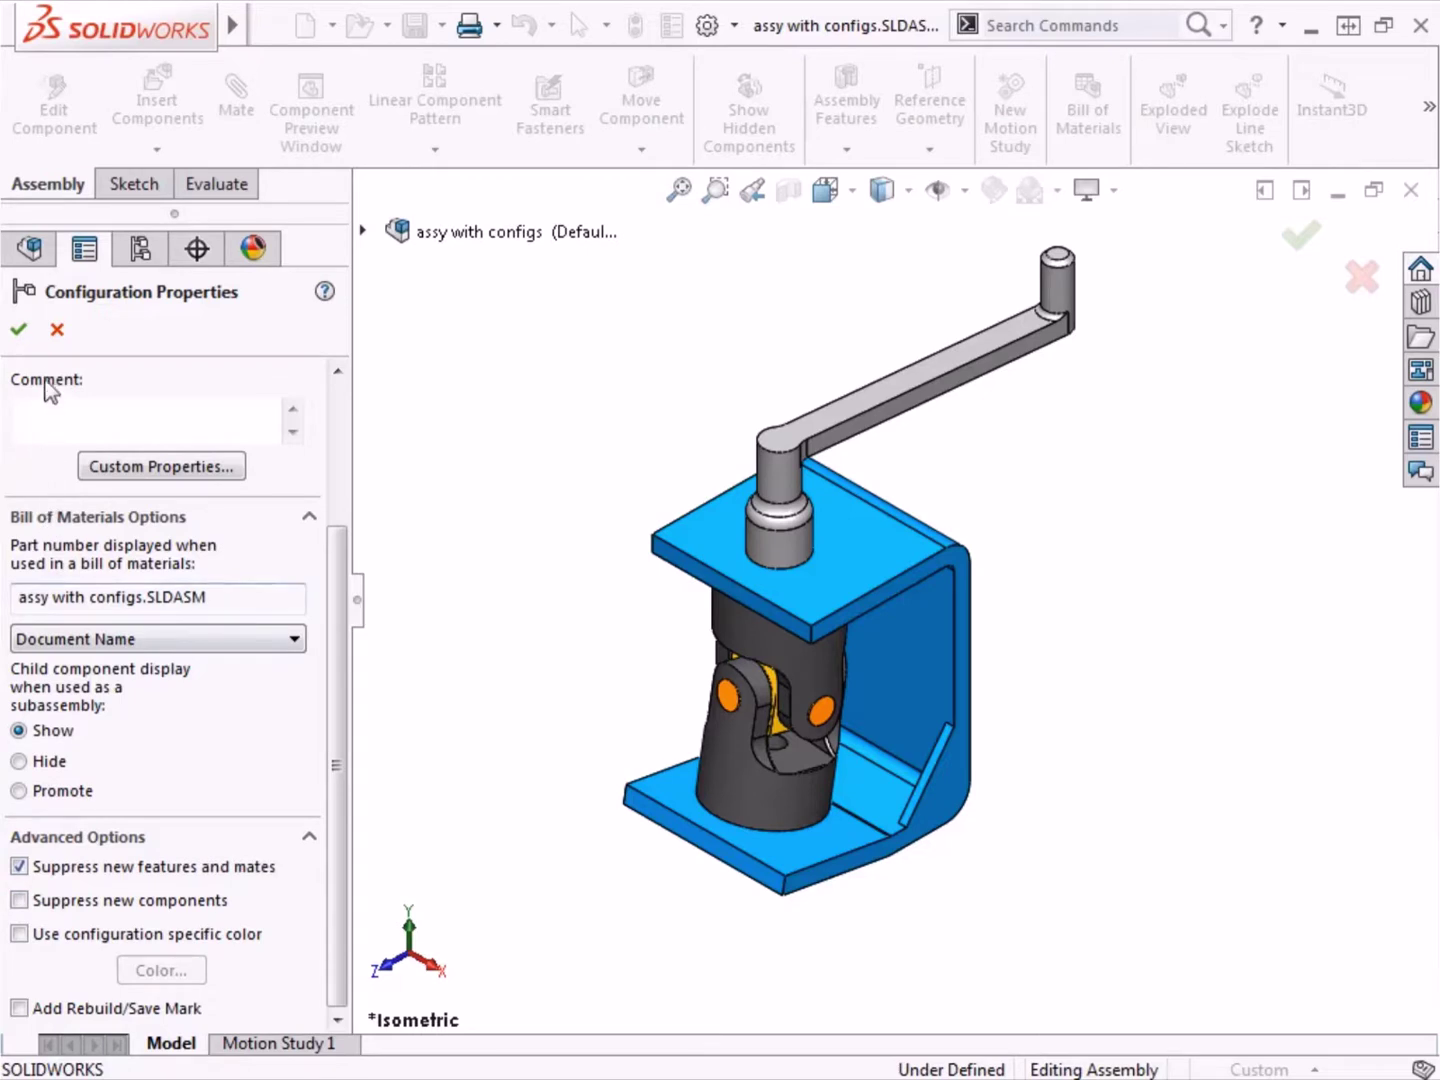
Close the properties and add a new configuration named 'Version Two'.
click(26, 333)
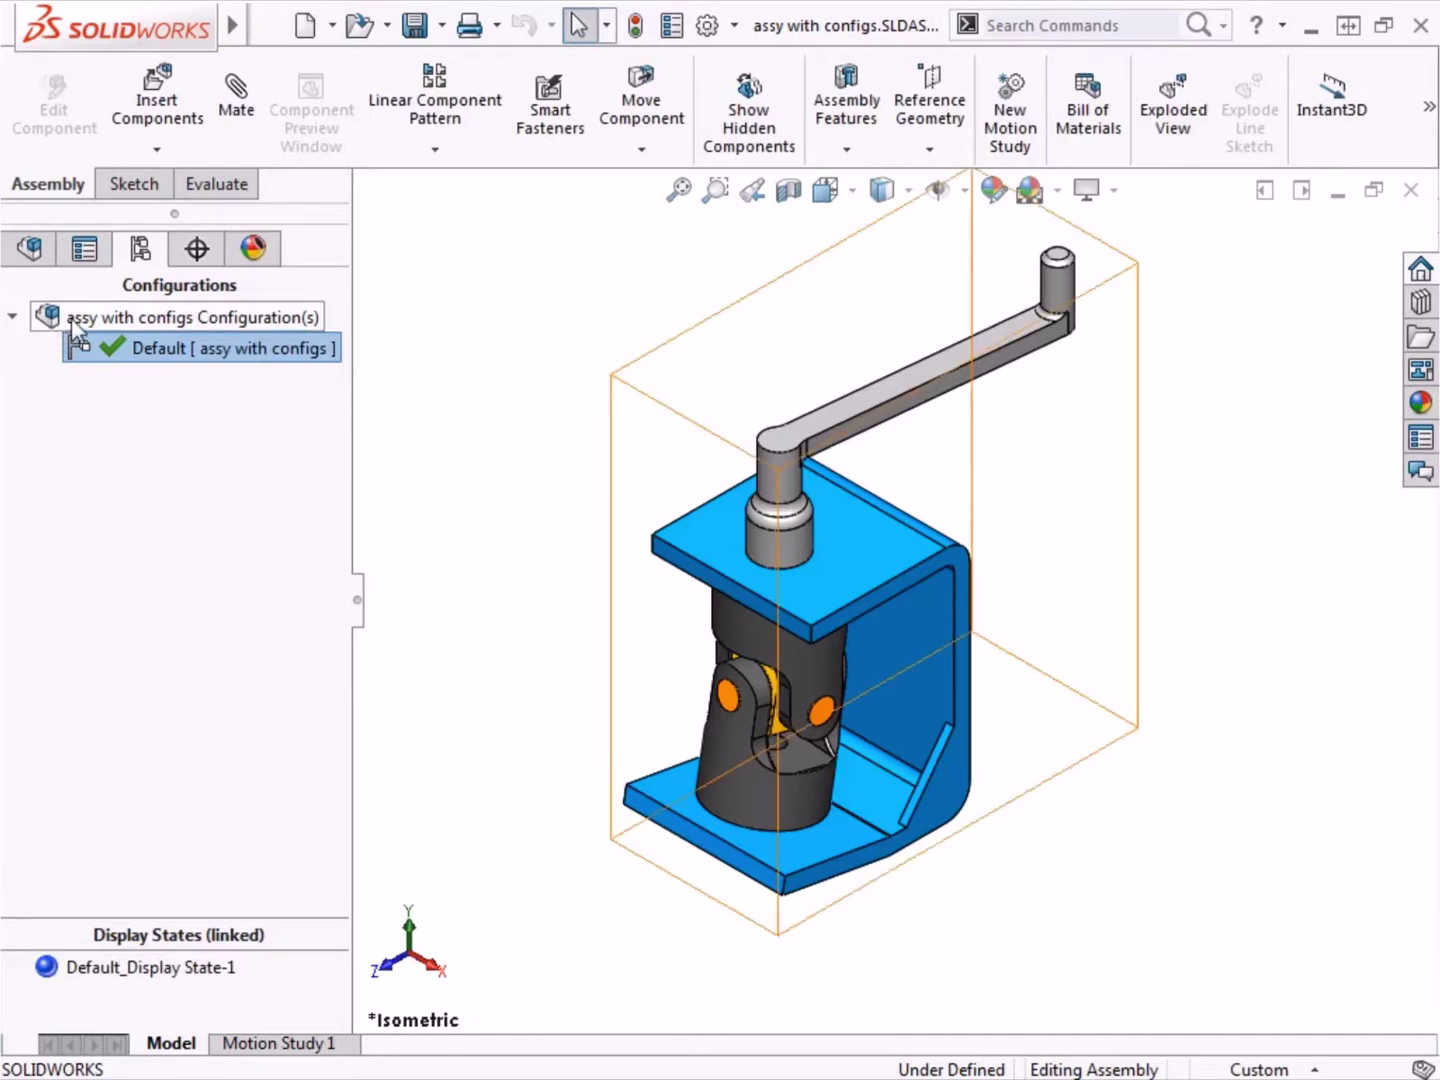
right_click(72, 316)
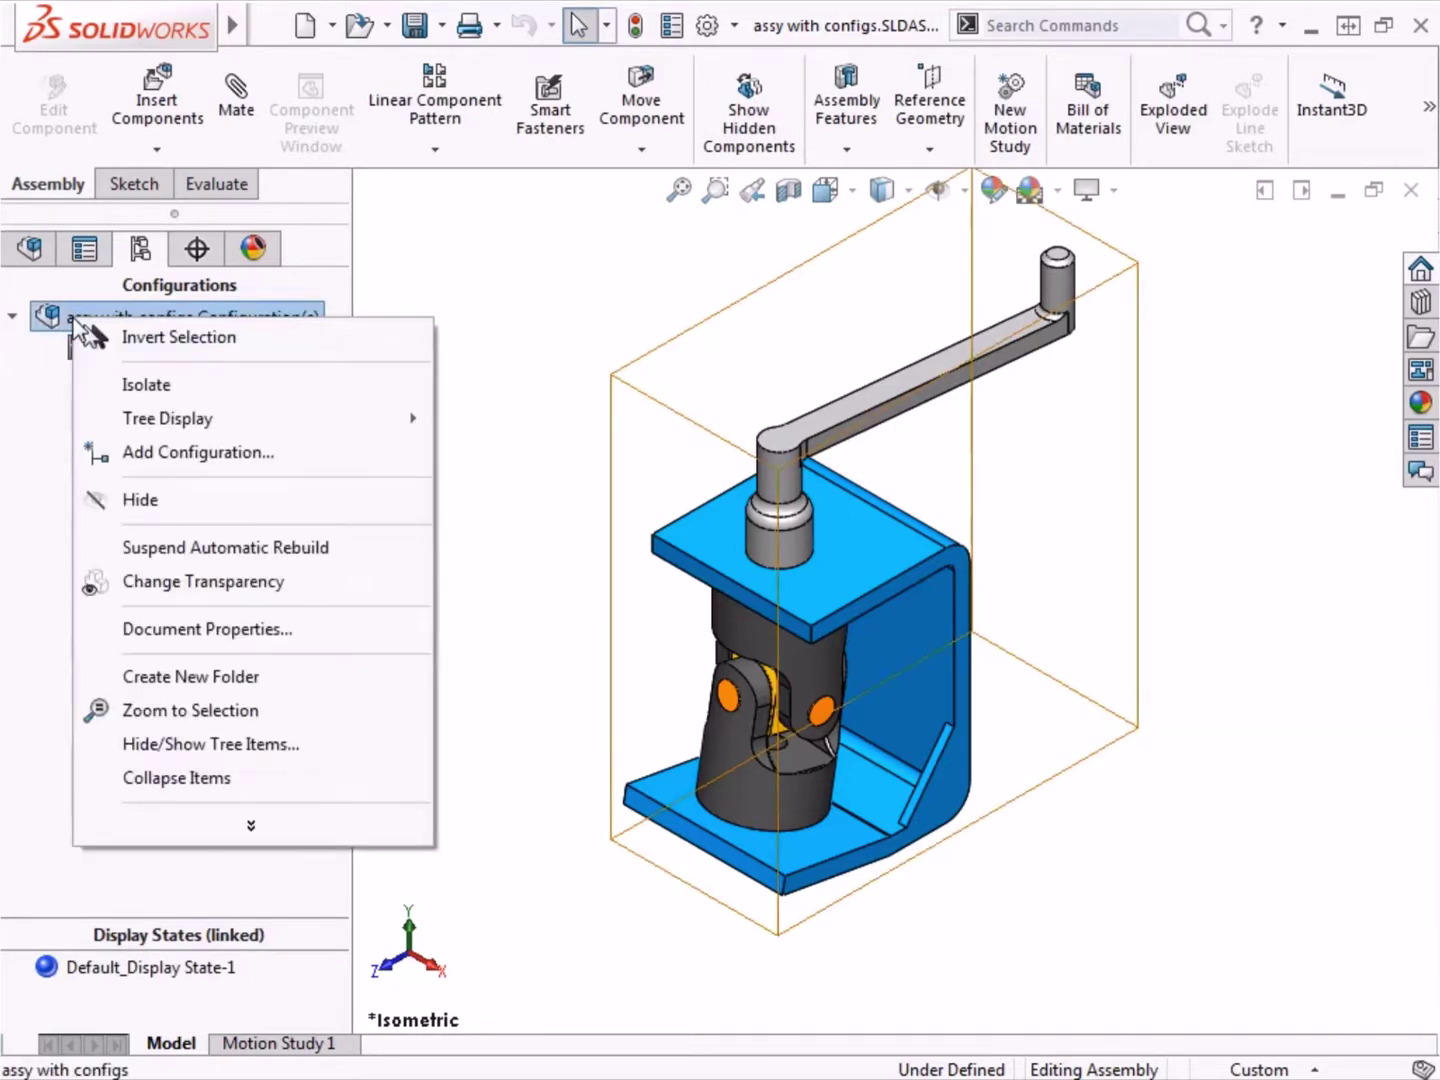
click(257, 463)
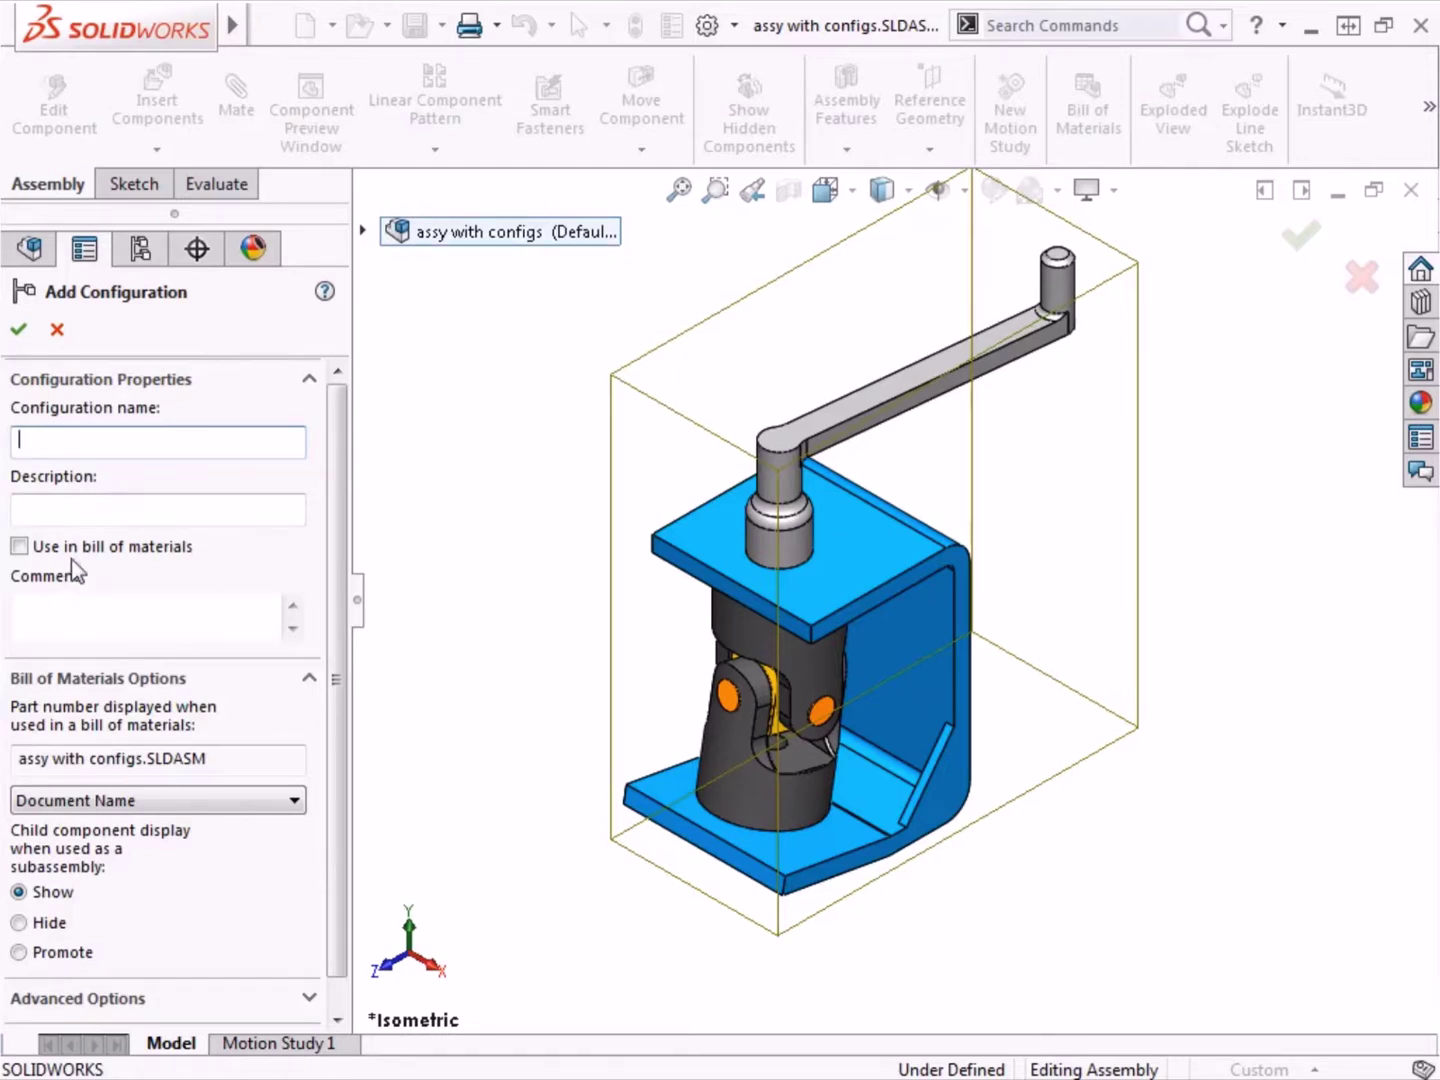
text(Version Two)
click(18, 329)
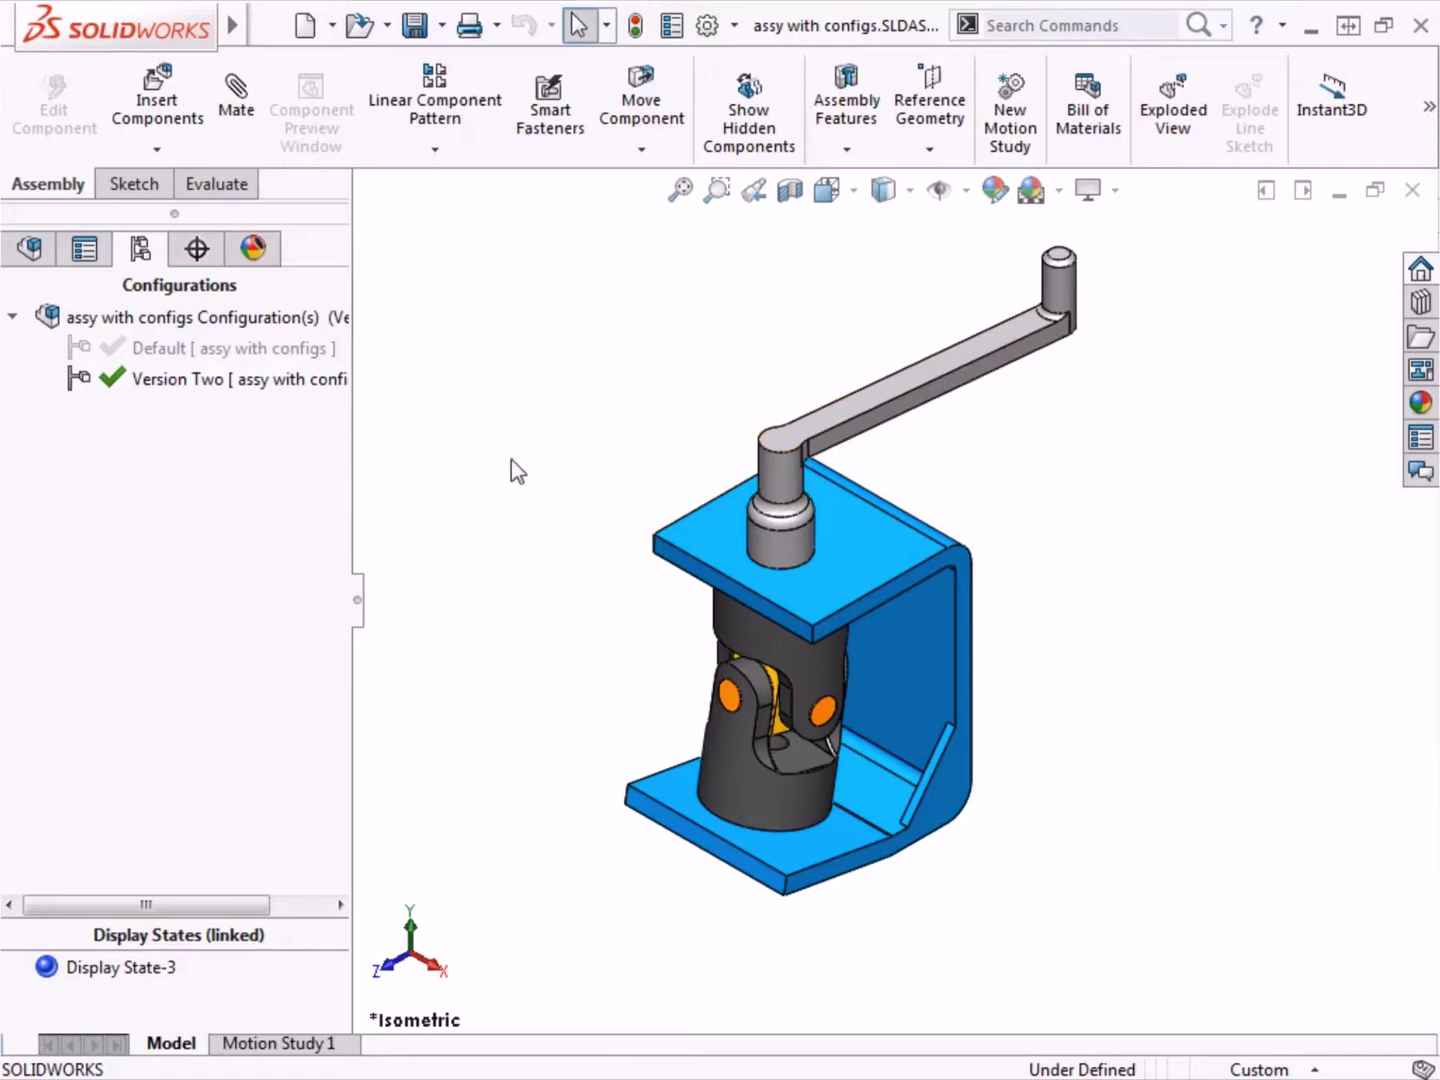
Suppress the one-piece crank in Version Two, then toggle between Default and Version Two to compare.
click(770, 470)
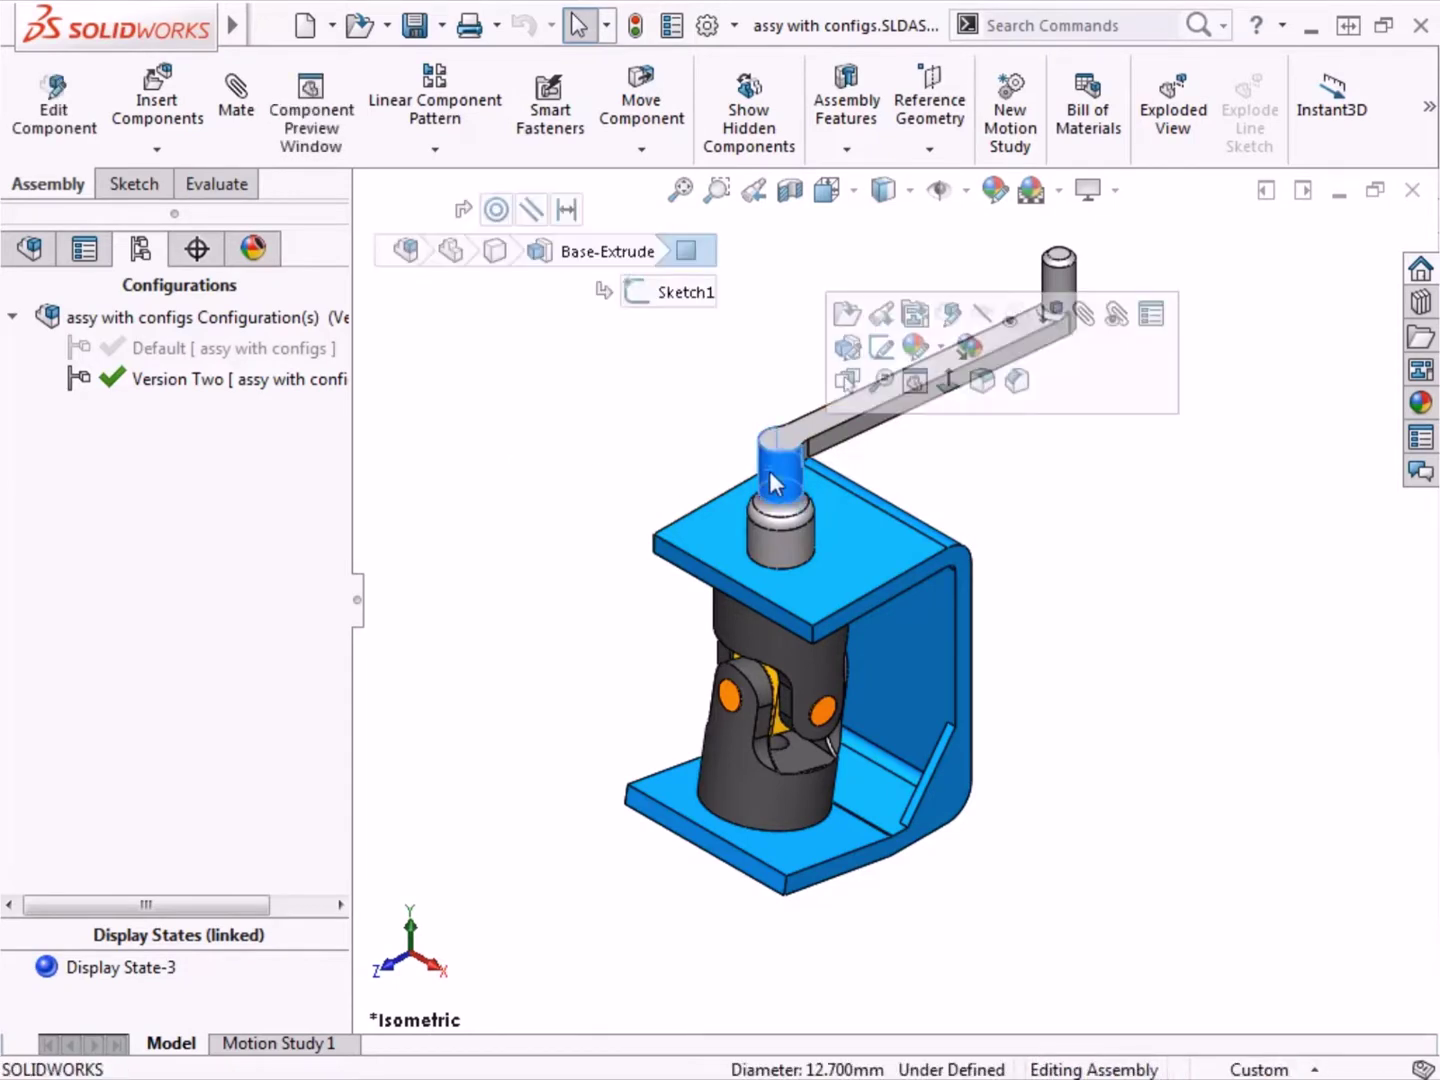
click(1048, 338)
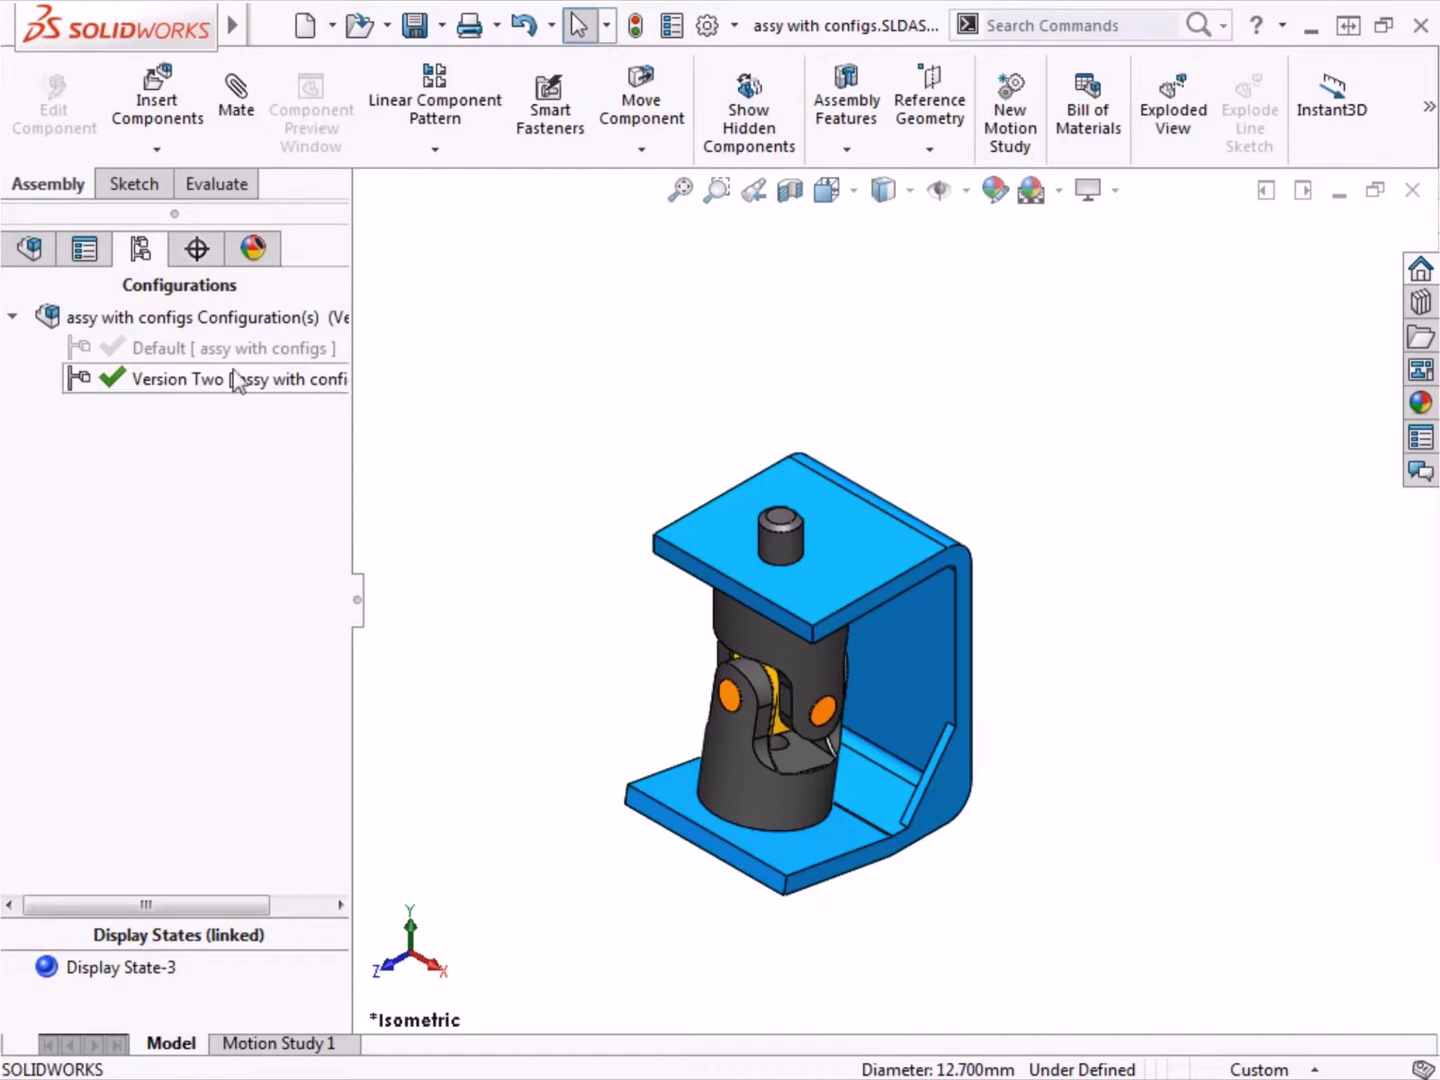
double_click(183, 348)
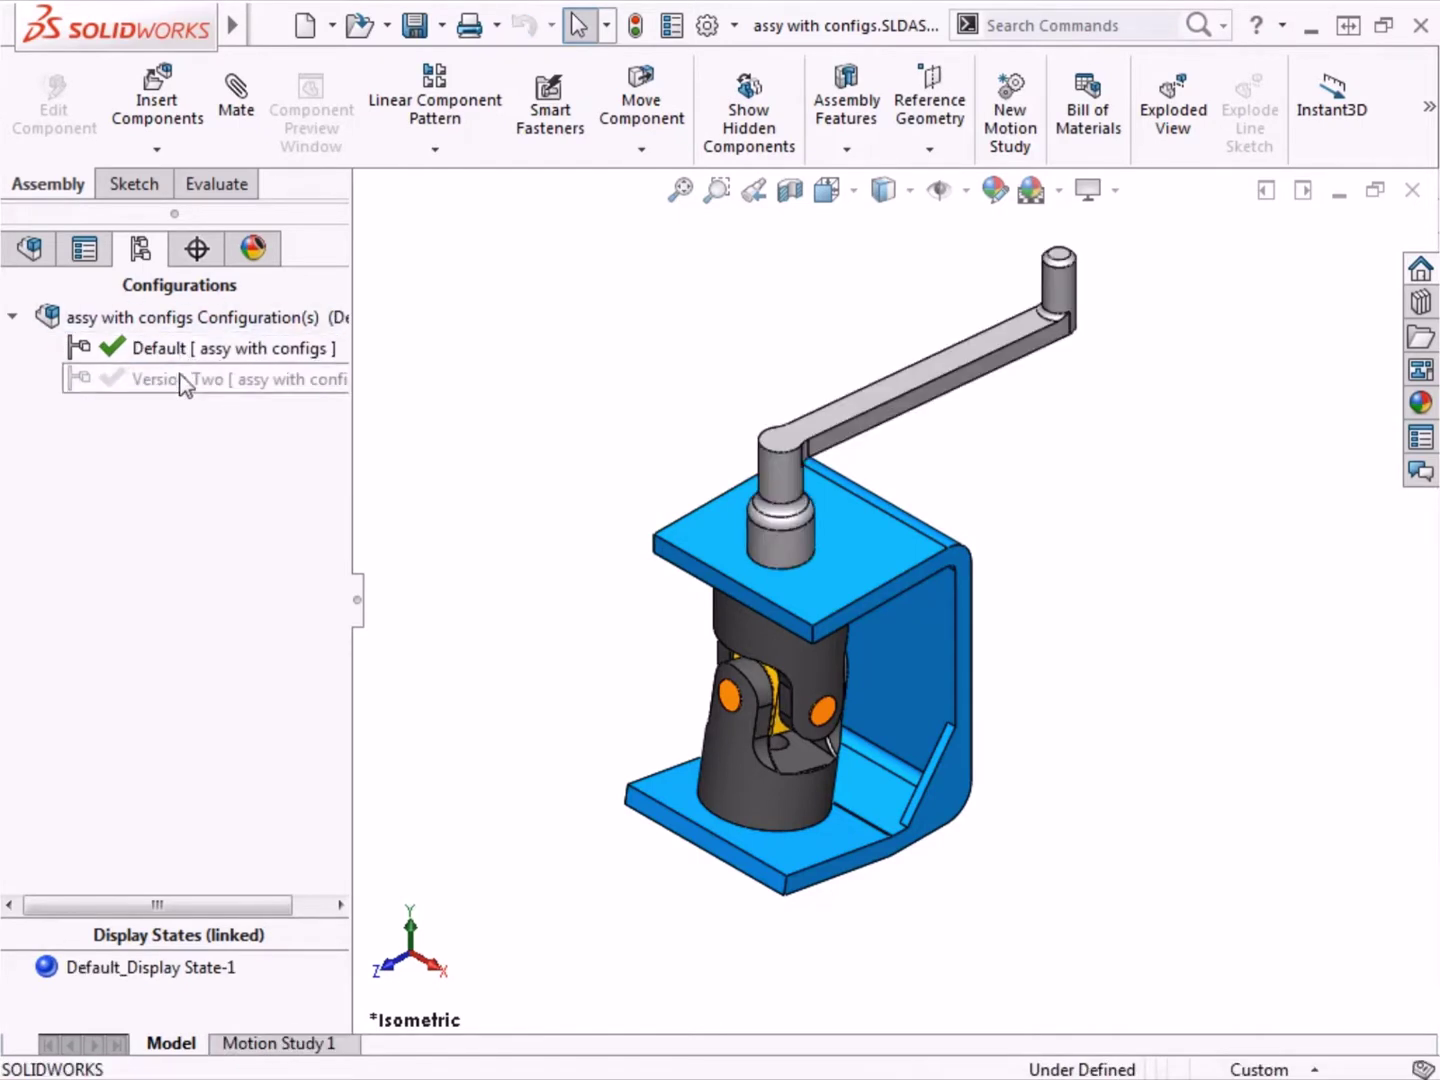
double_click(185, 383)
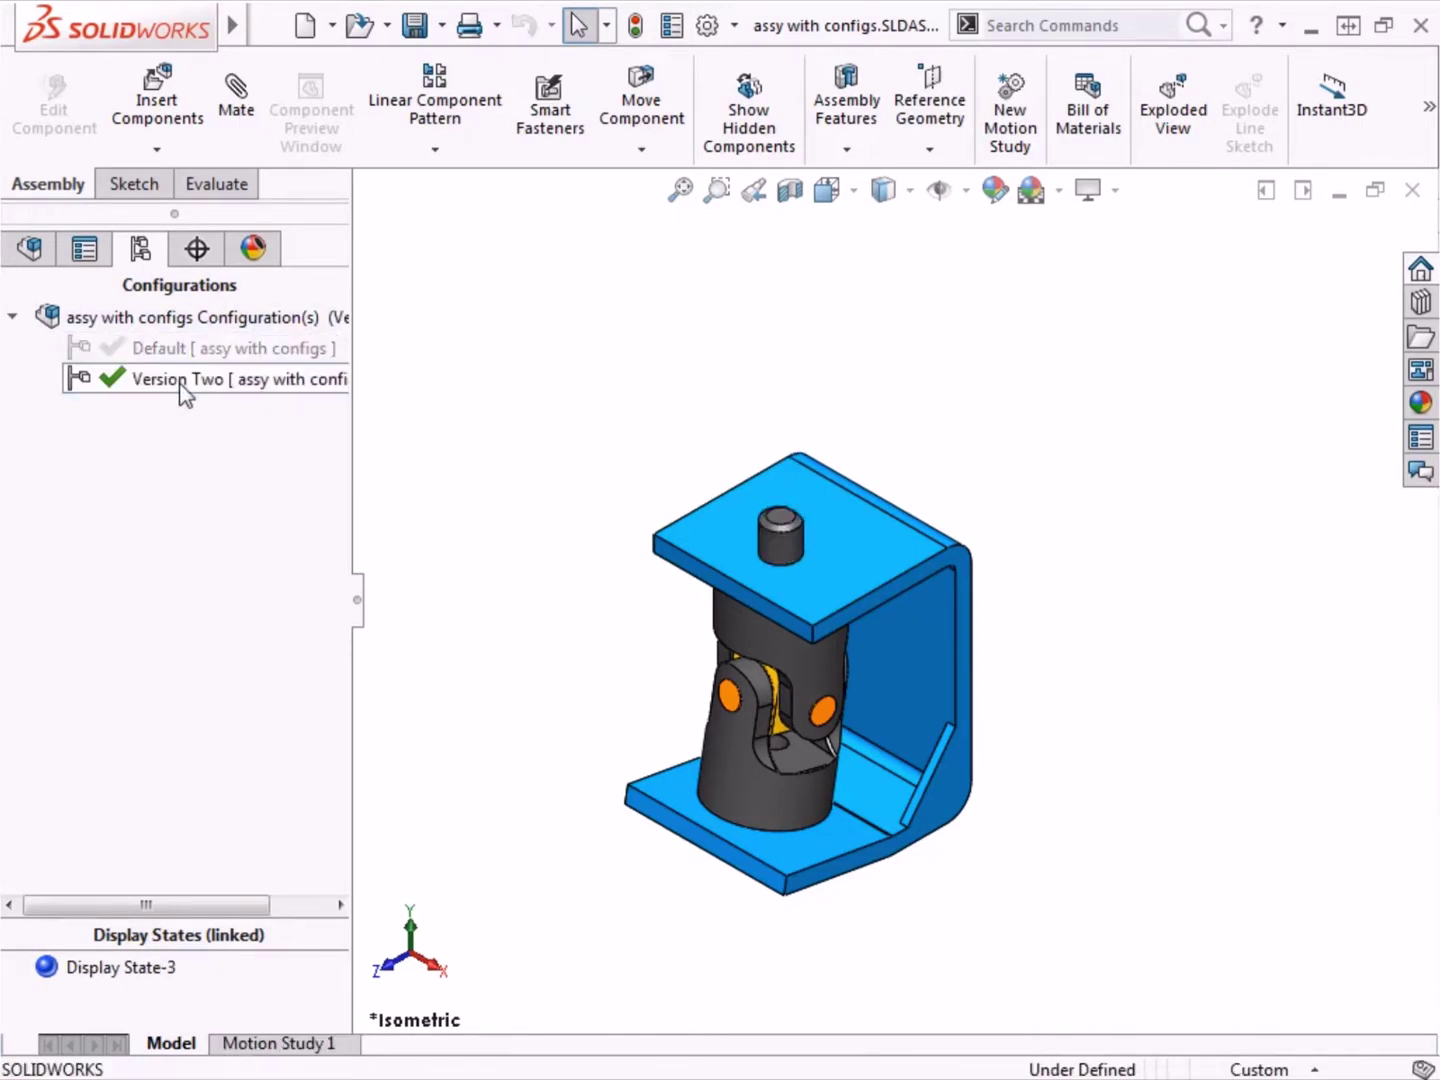
double_click(178, 348)
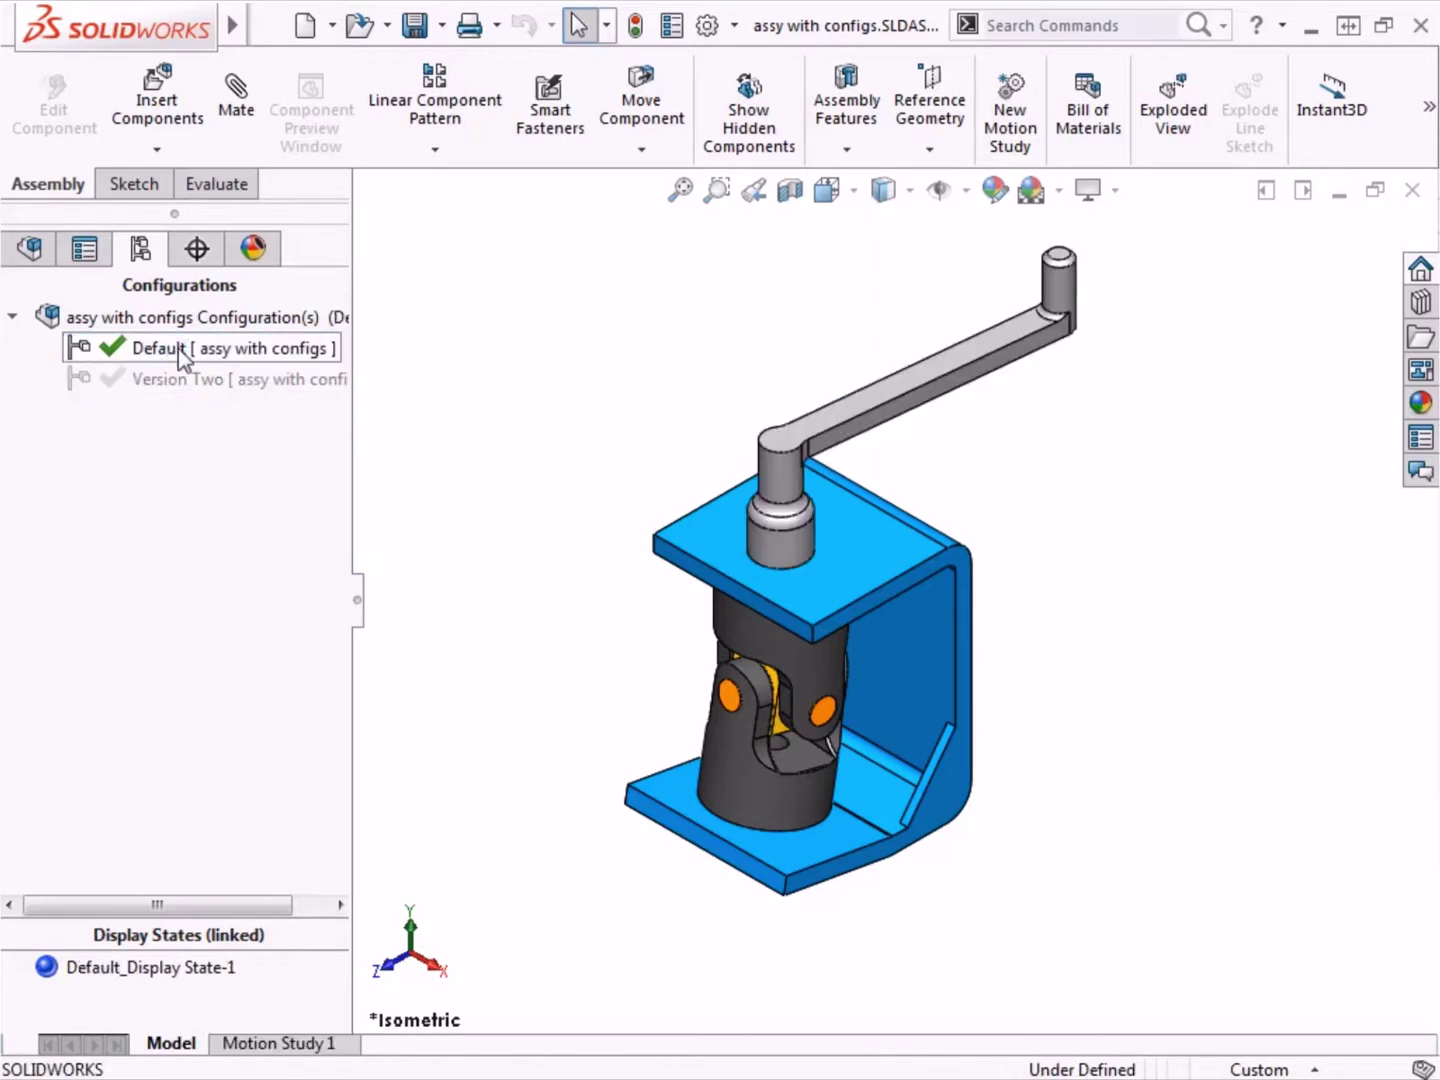
double_click(177, 378)
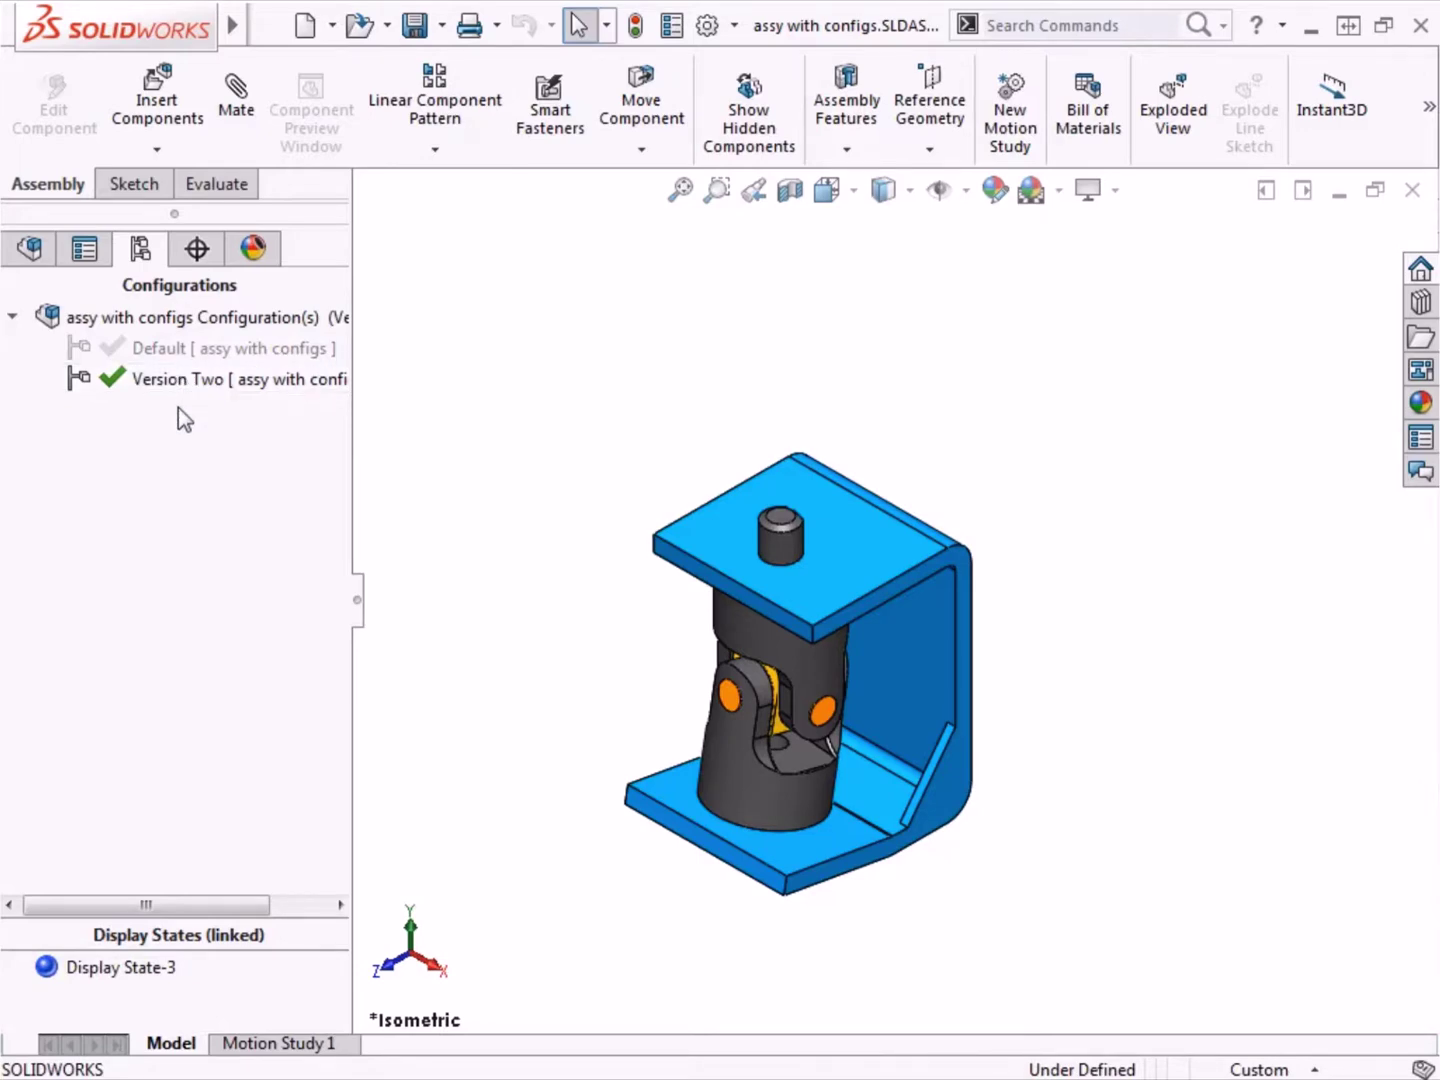
Insert full_crank-assy.sldasm from the Parts folder using its Default configuration.
key(alt+Tab)
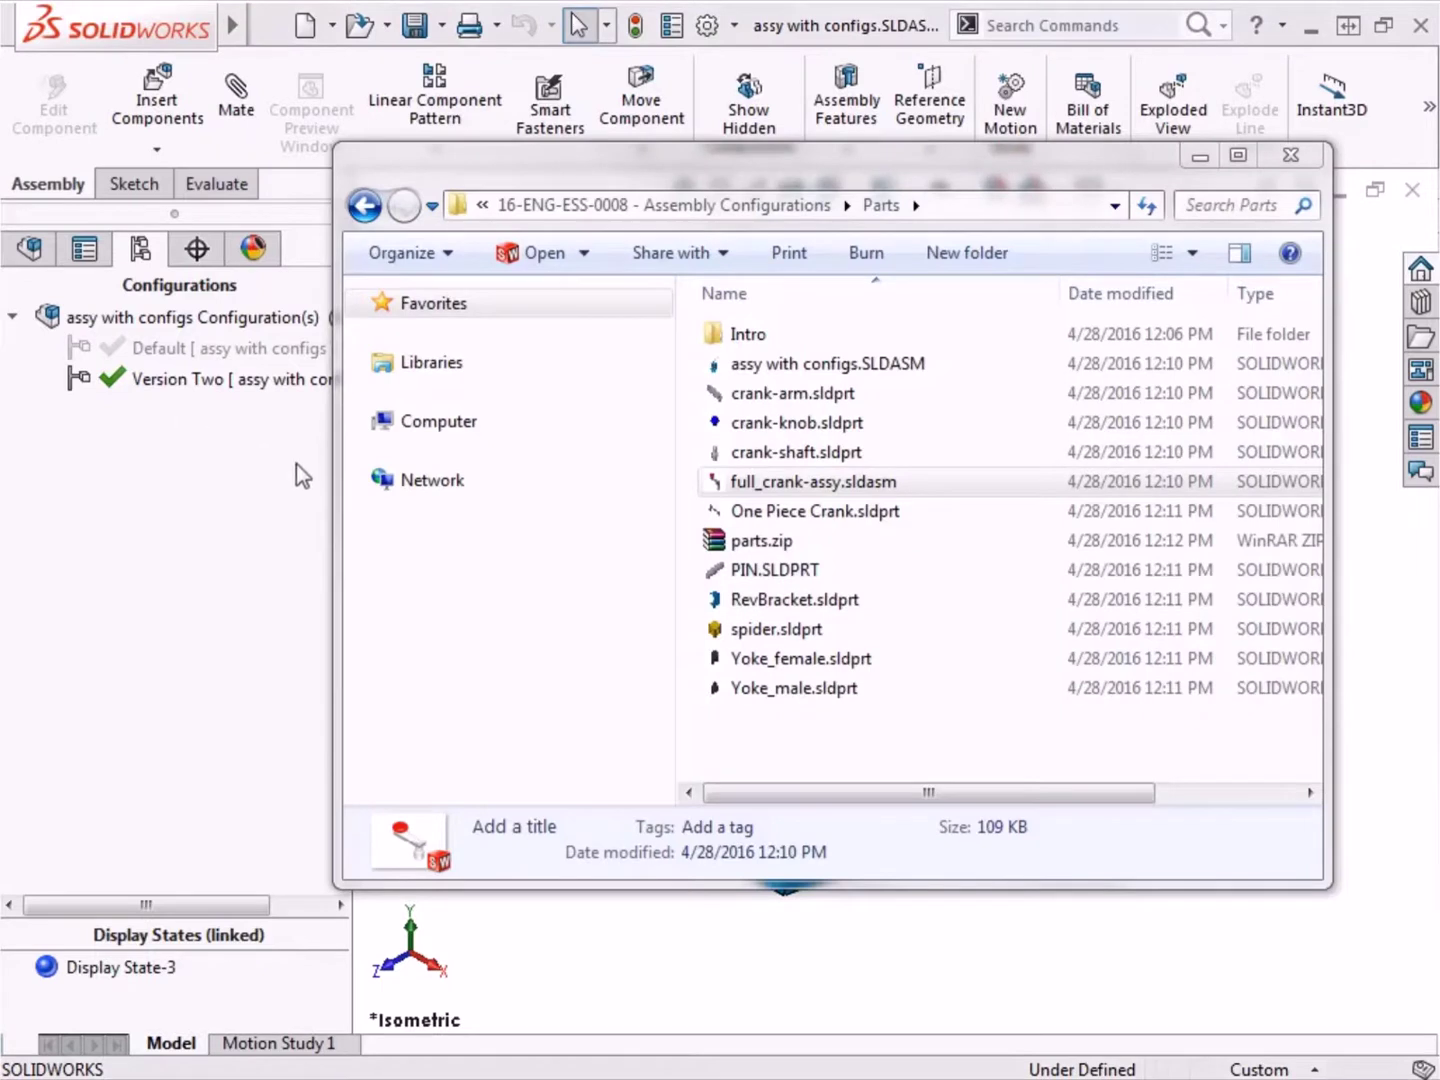
drag(790, 481, 814, 941)
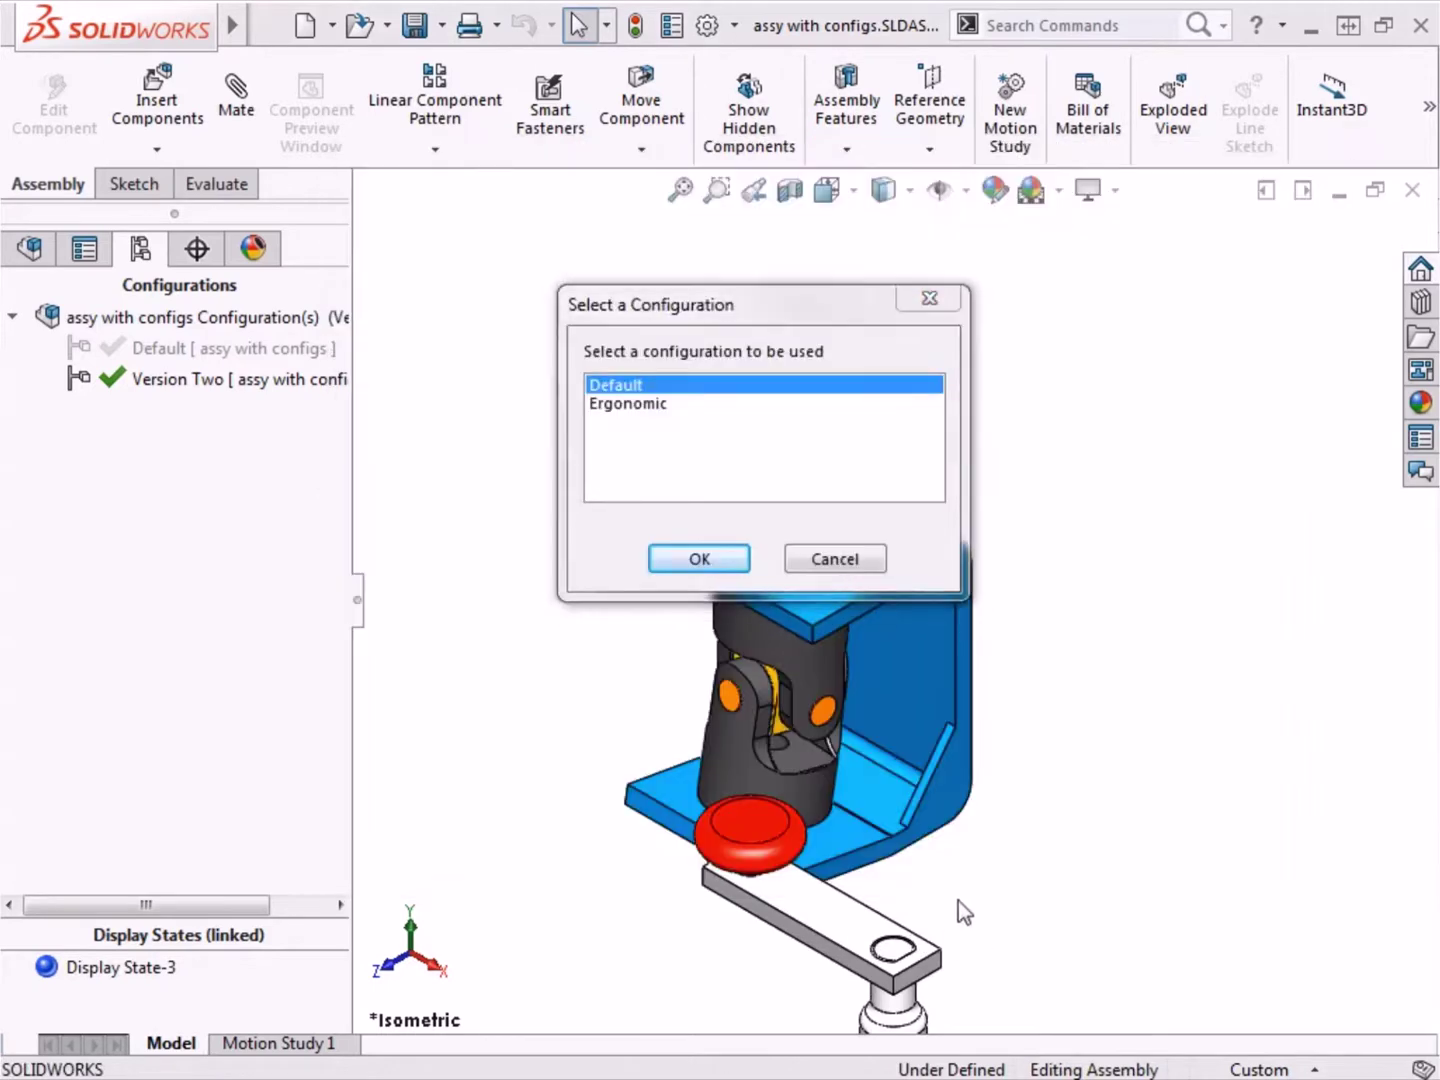
click(708, 570)
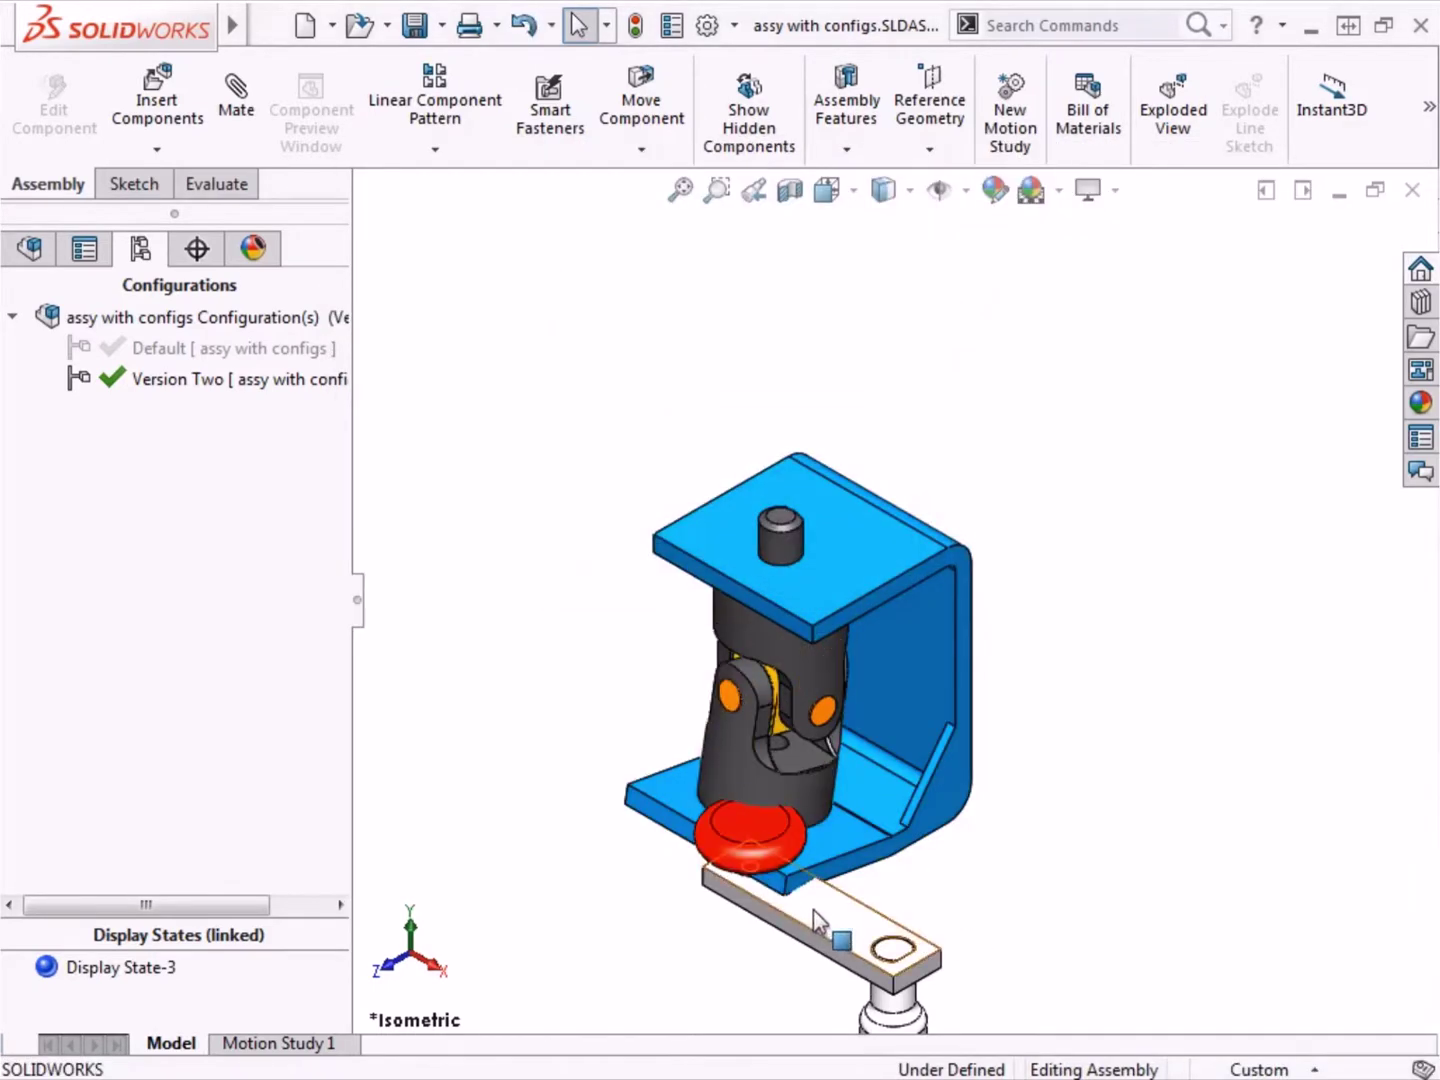
Place the crank sub-assembly and mate its shaft concentric with the male yoke's top shaft.
click(604, 287)
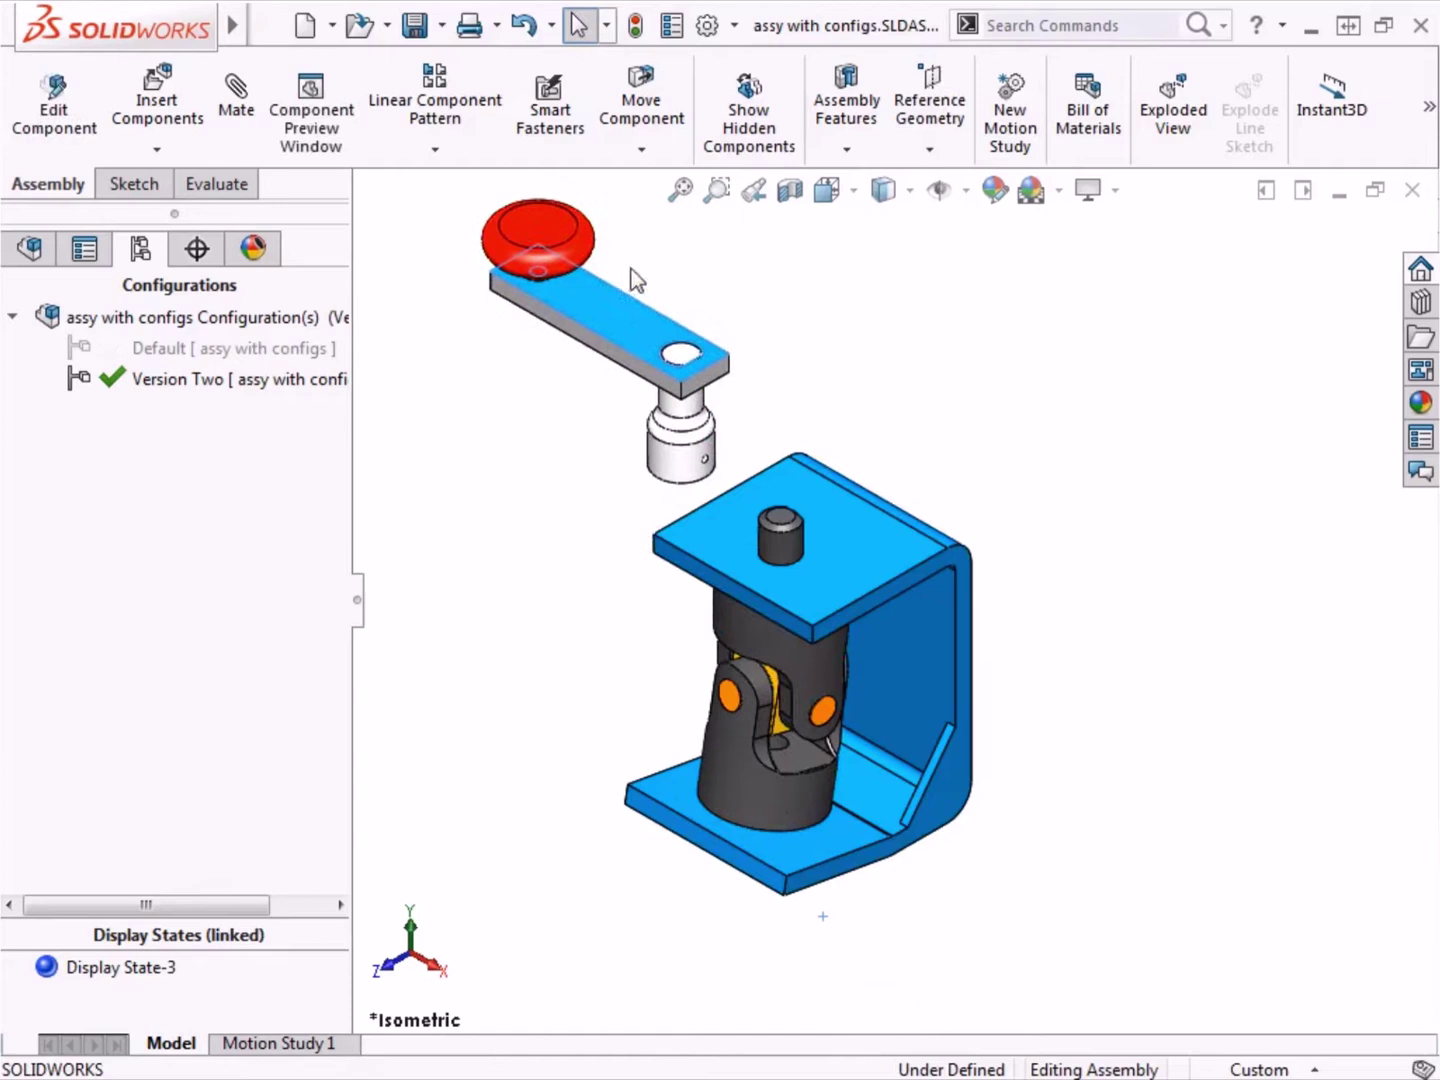
click(247, 117)
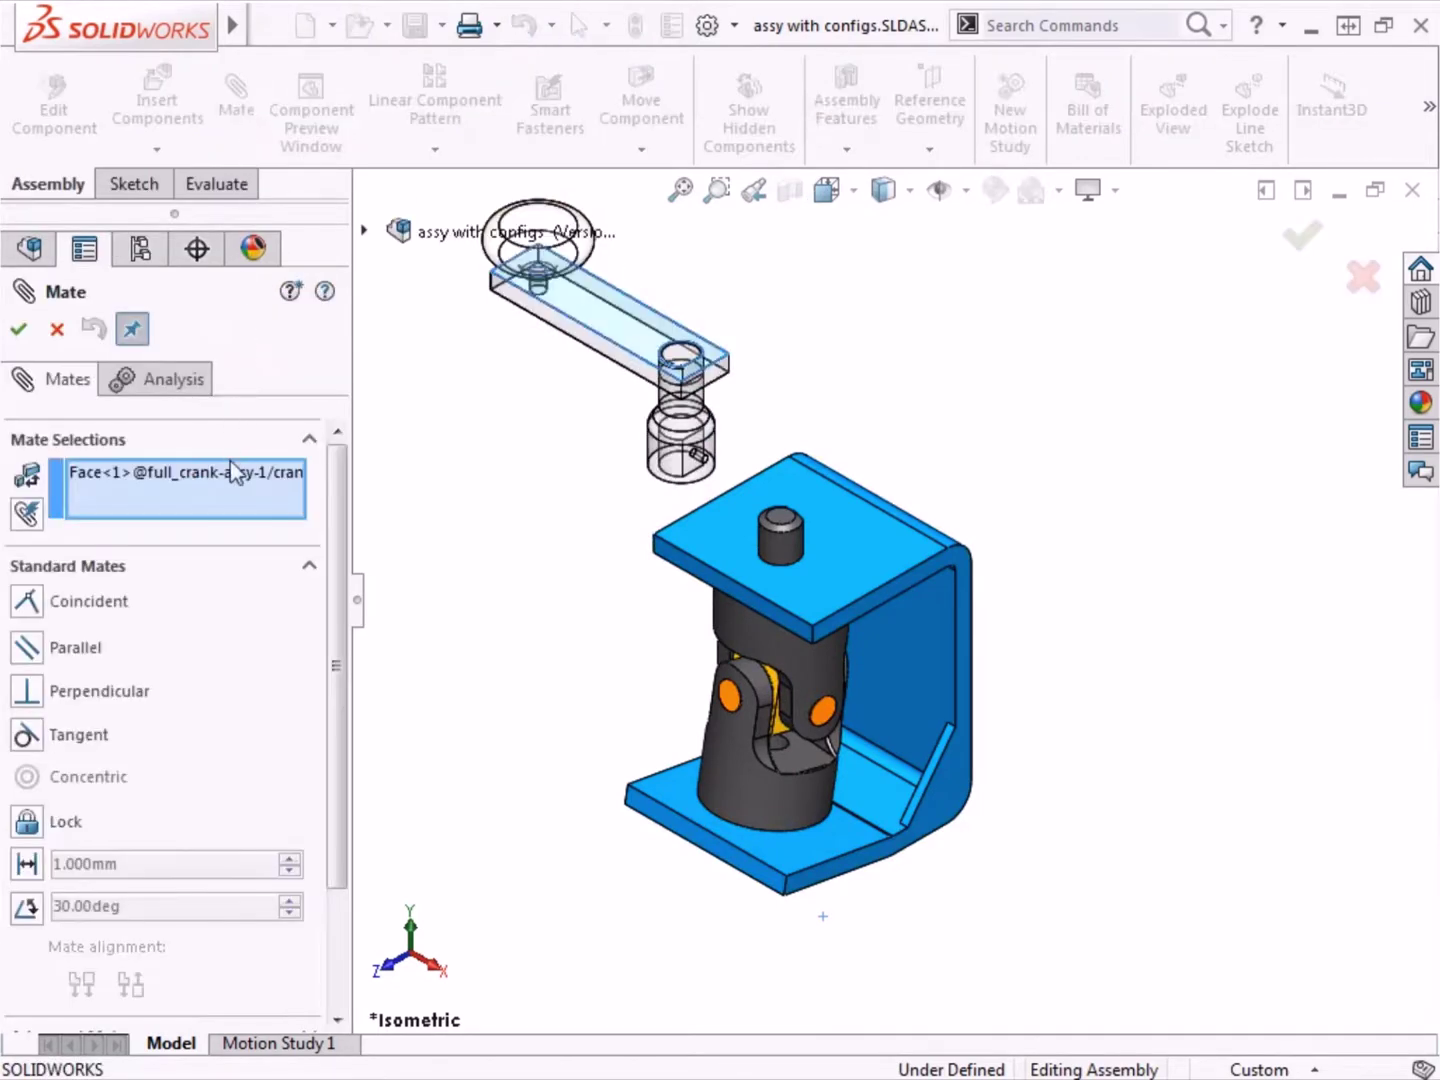
click(233, 473)
key(Delete)
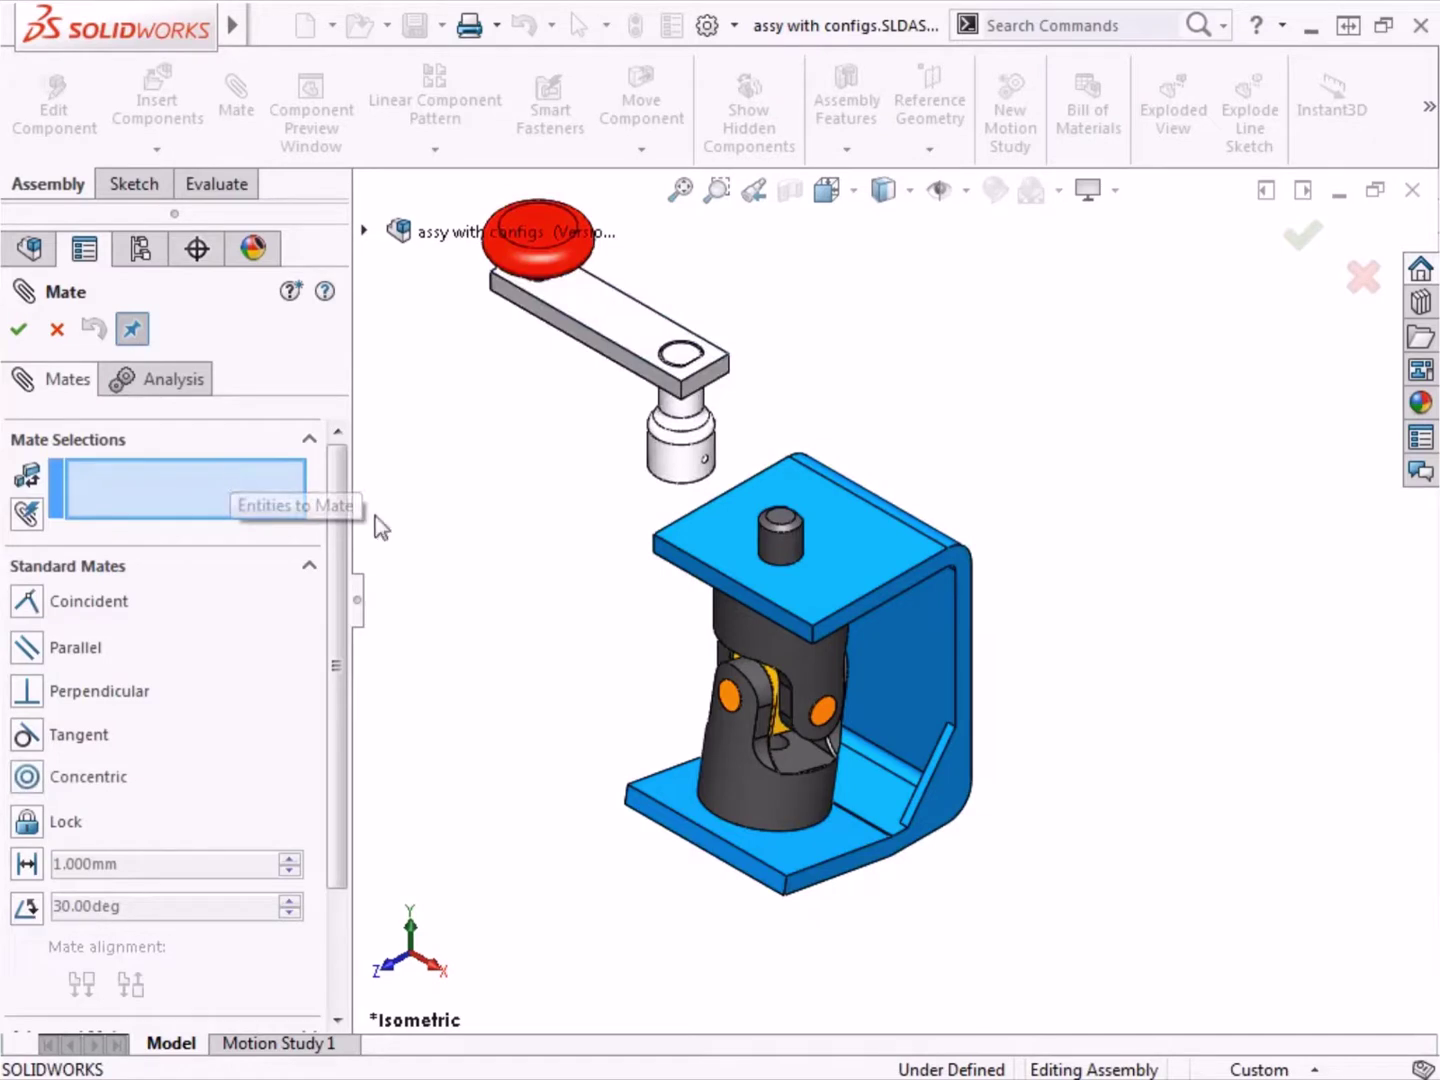
click(775, 541)
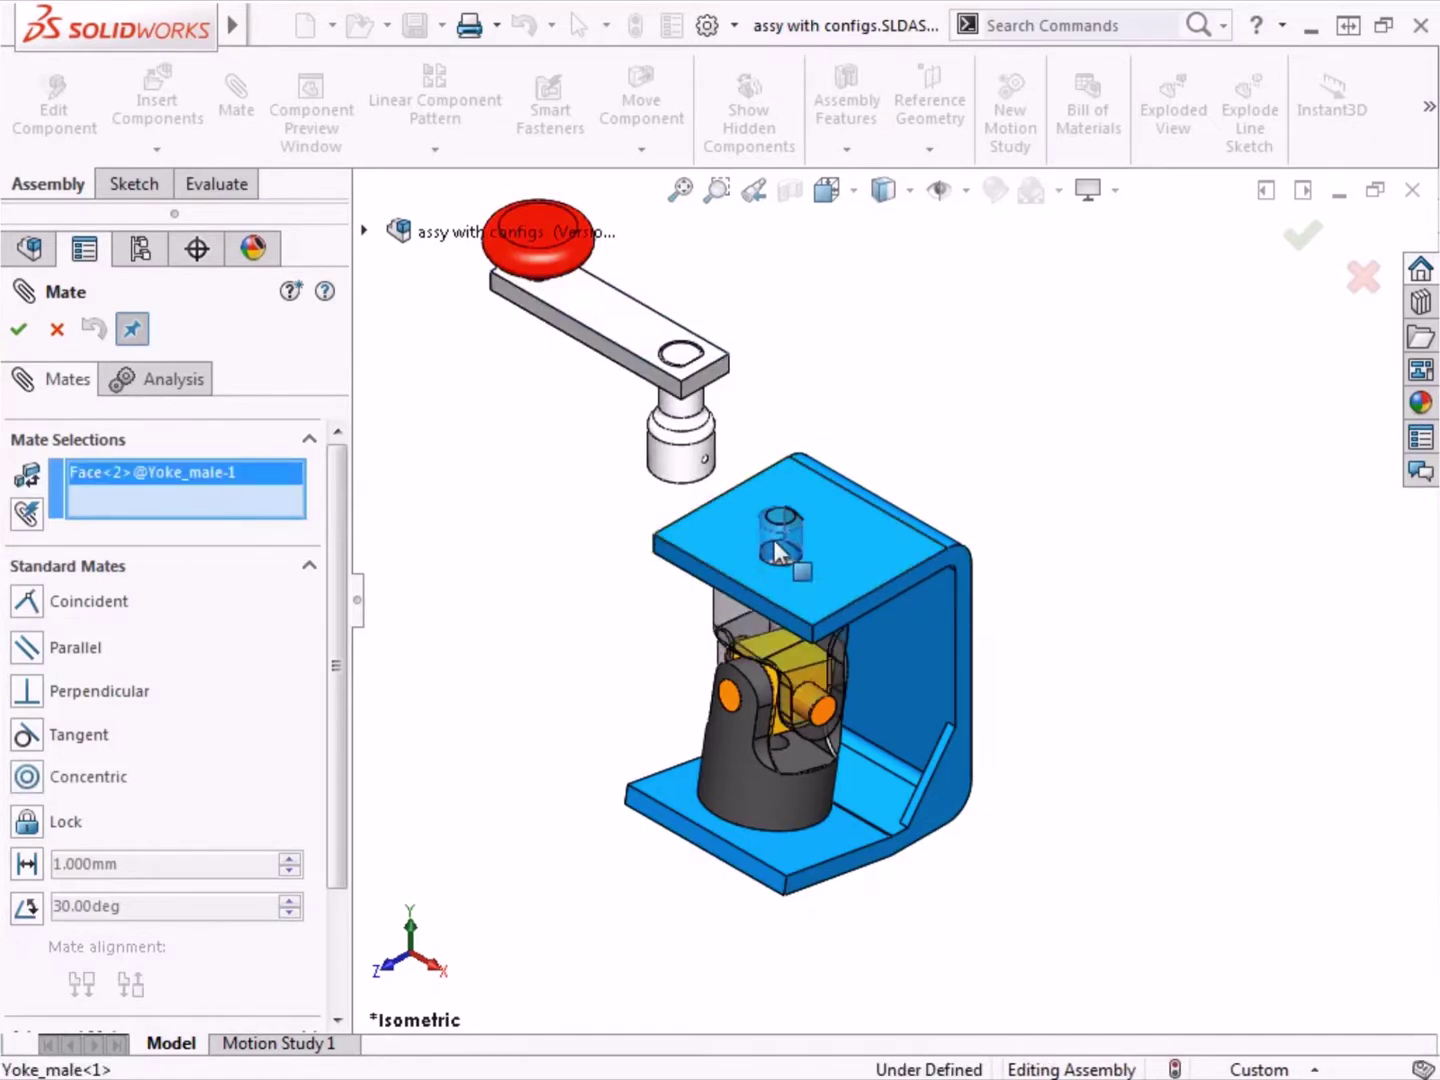
middle_drag(694, 540, 713, 410)
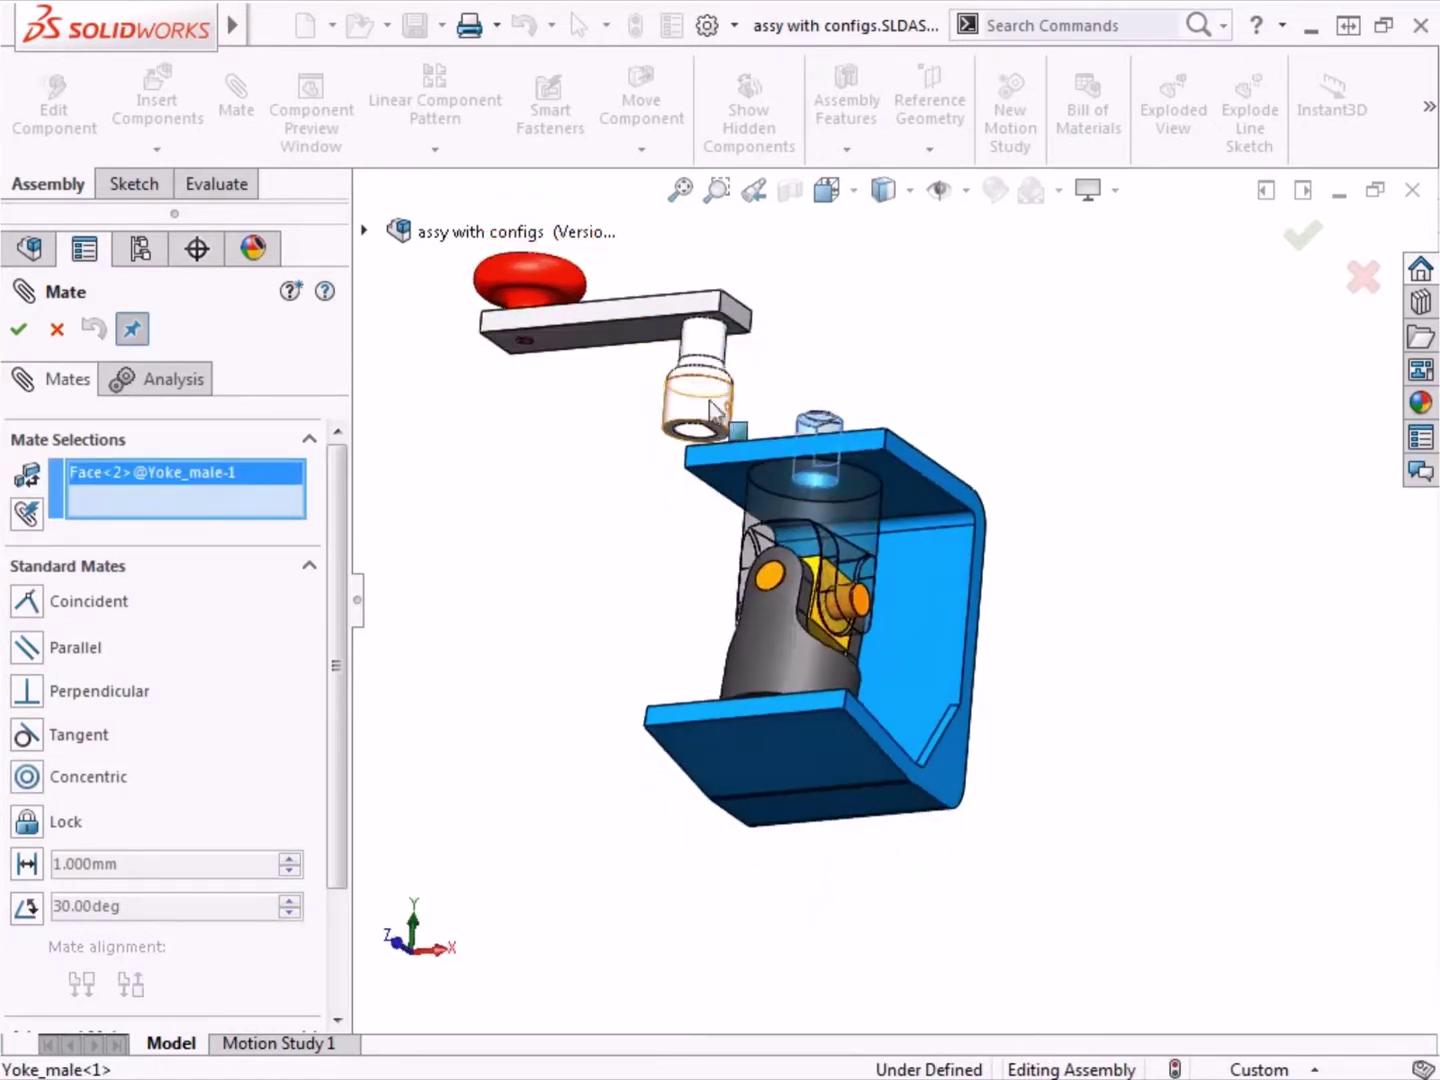
click(706, 438)
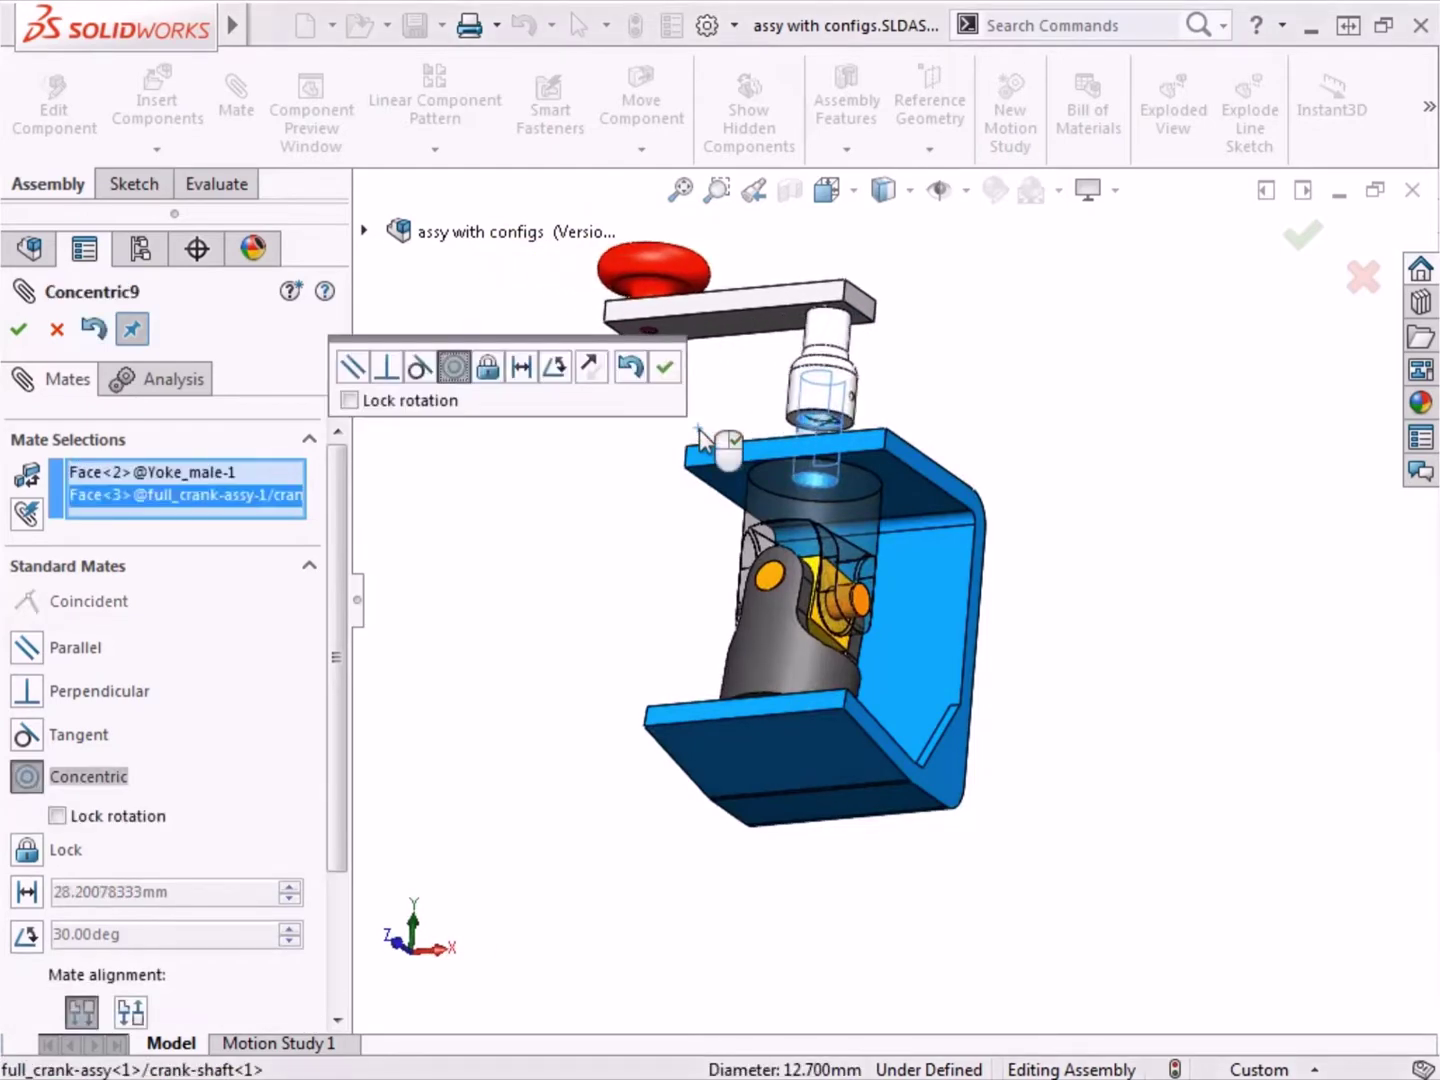
click(663, 367)
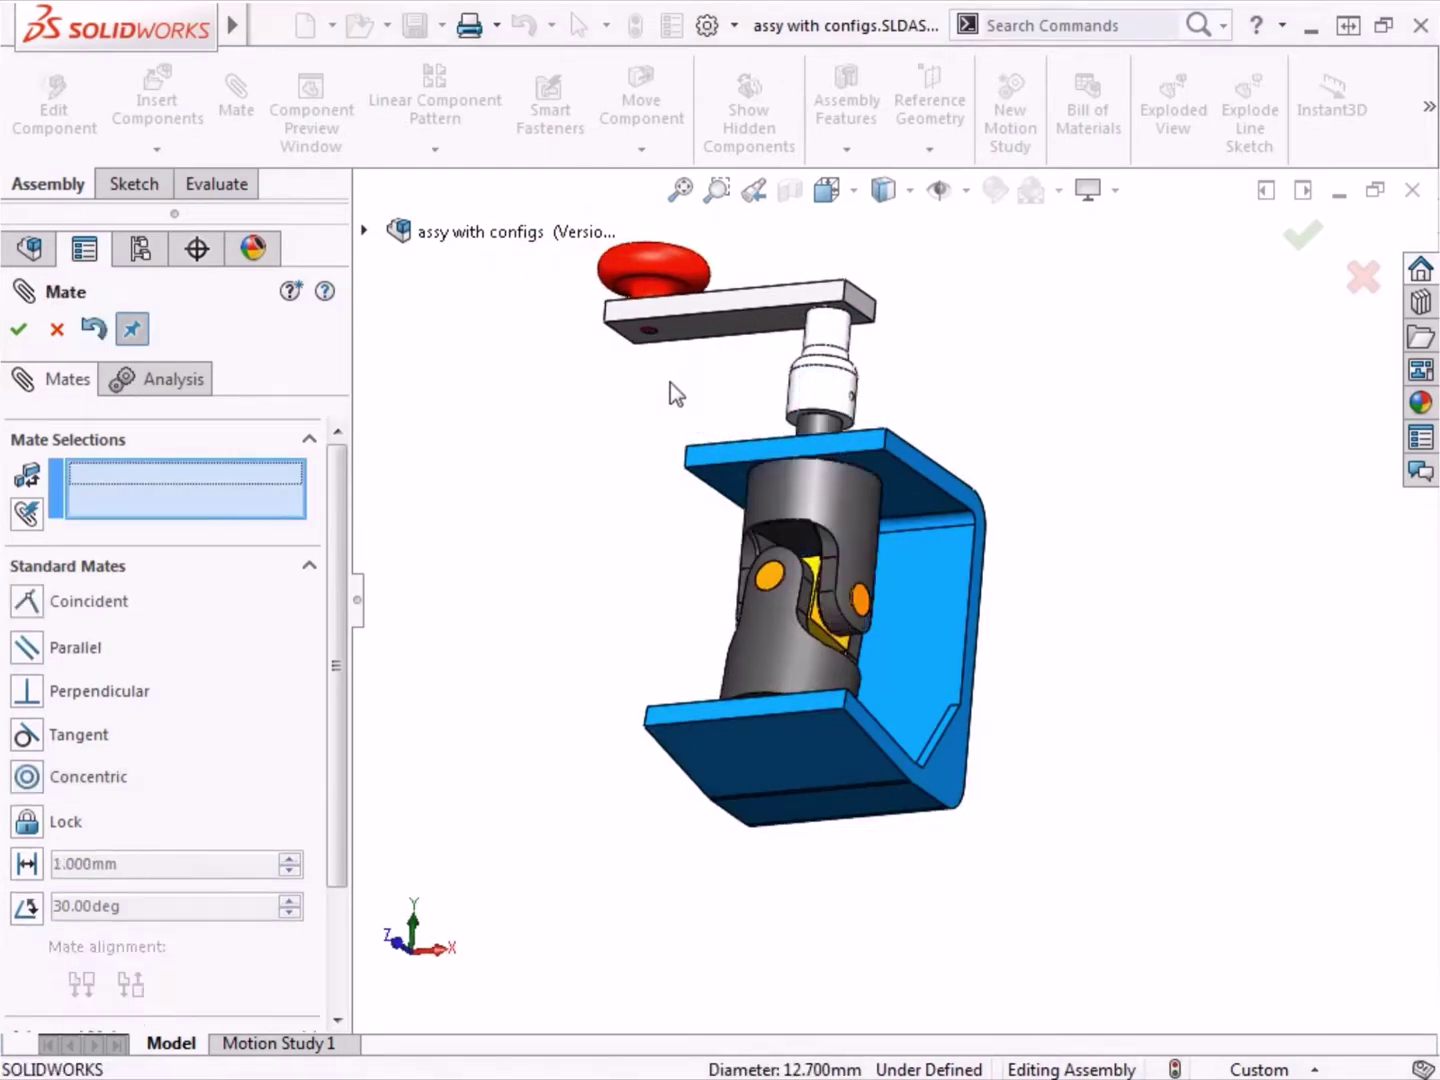
Select a flat face on the male yoke and lift the crank off the shaft for the next mate.
middle_drag(661, 391, 413, 426)
click(702, 453)
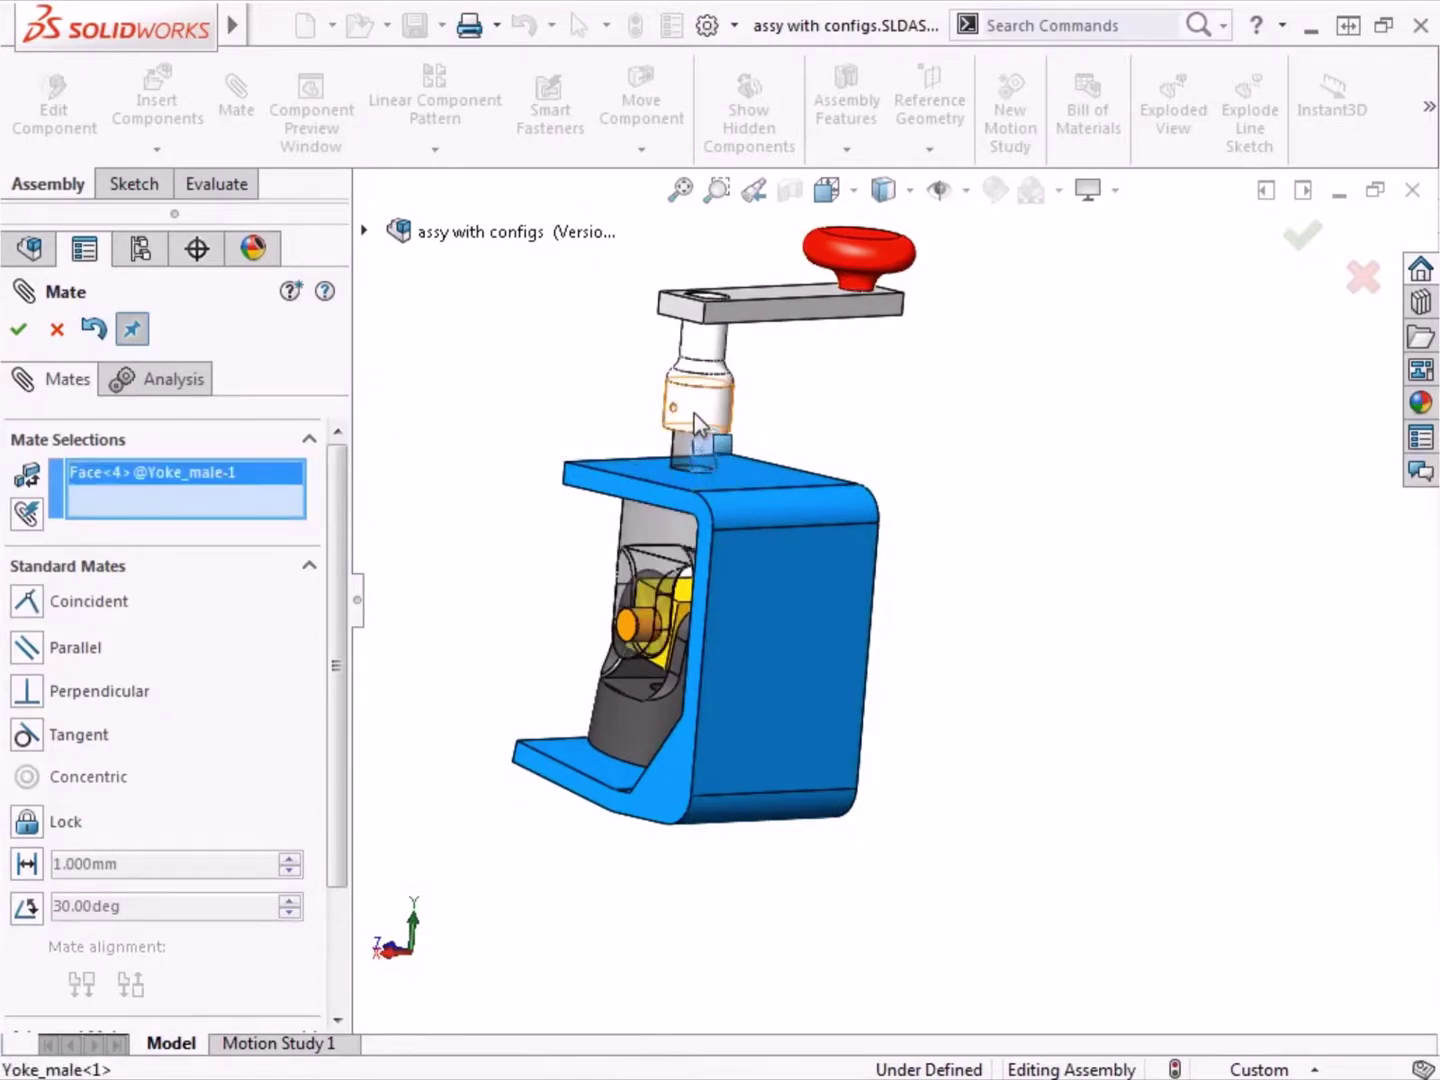
drag(695, 413, 710, 330)
middle_drag(710, 329, 951, 288)
scroll(842, 337, down, 3)
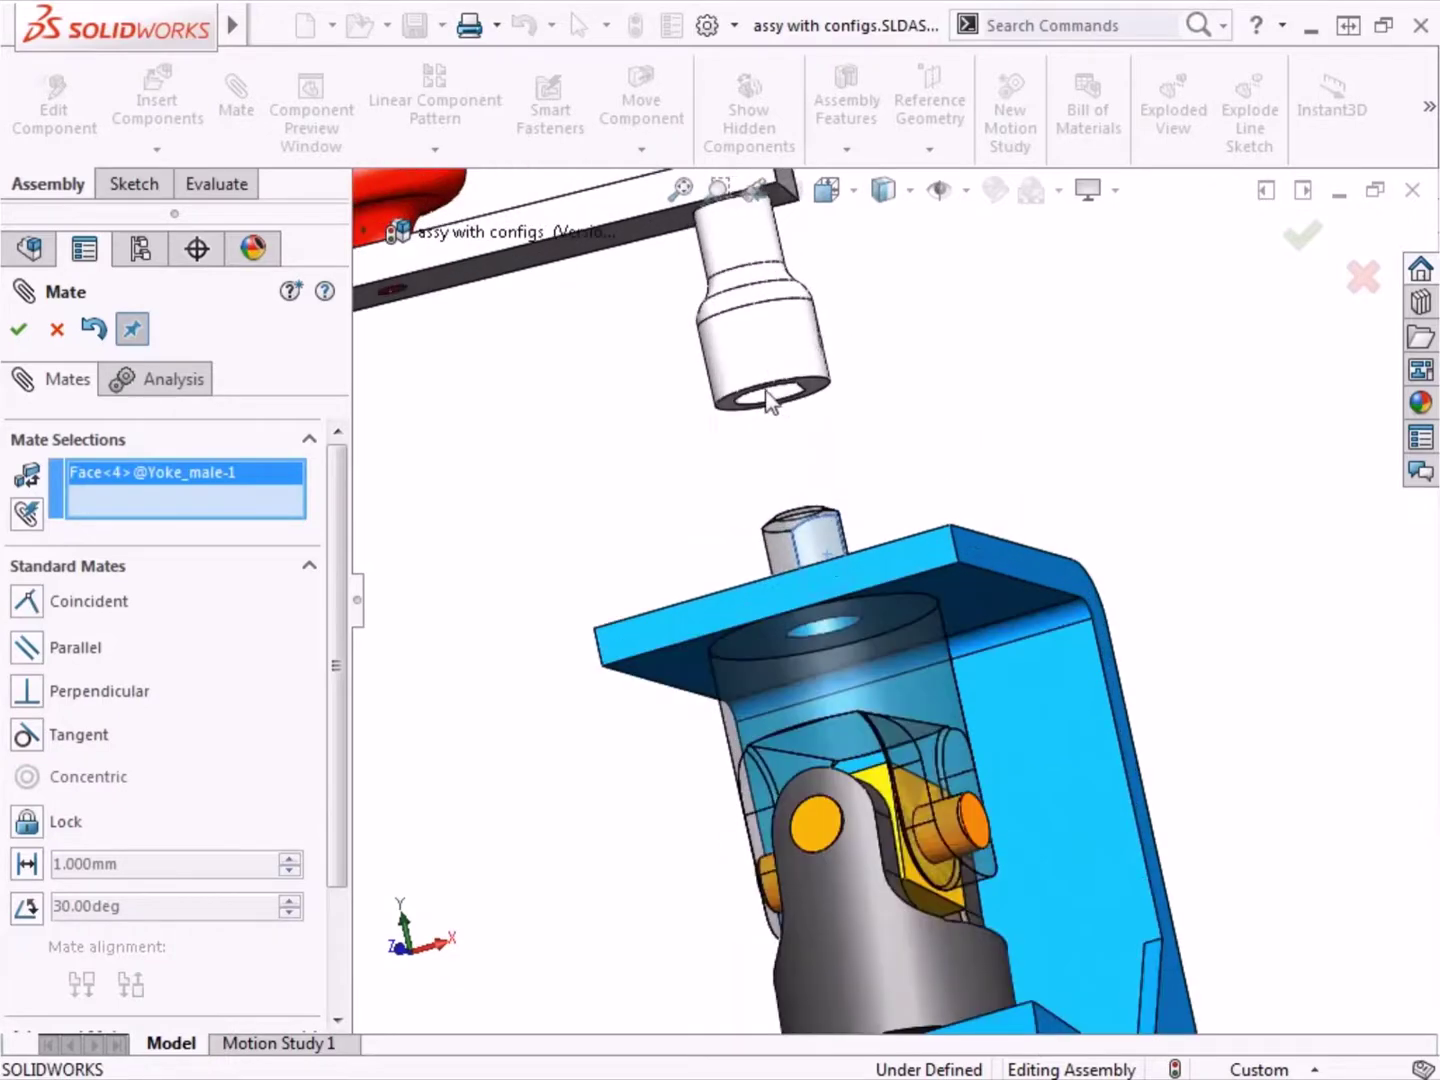
mouse_move(841, 337)
middle_down()
mouse_move(851, 300)
mouse_move(832, 363)
middle_up()
Mate the crank bore's flat face parallel to the yoke face with flipped alignment.
click(777, 412)
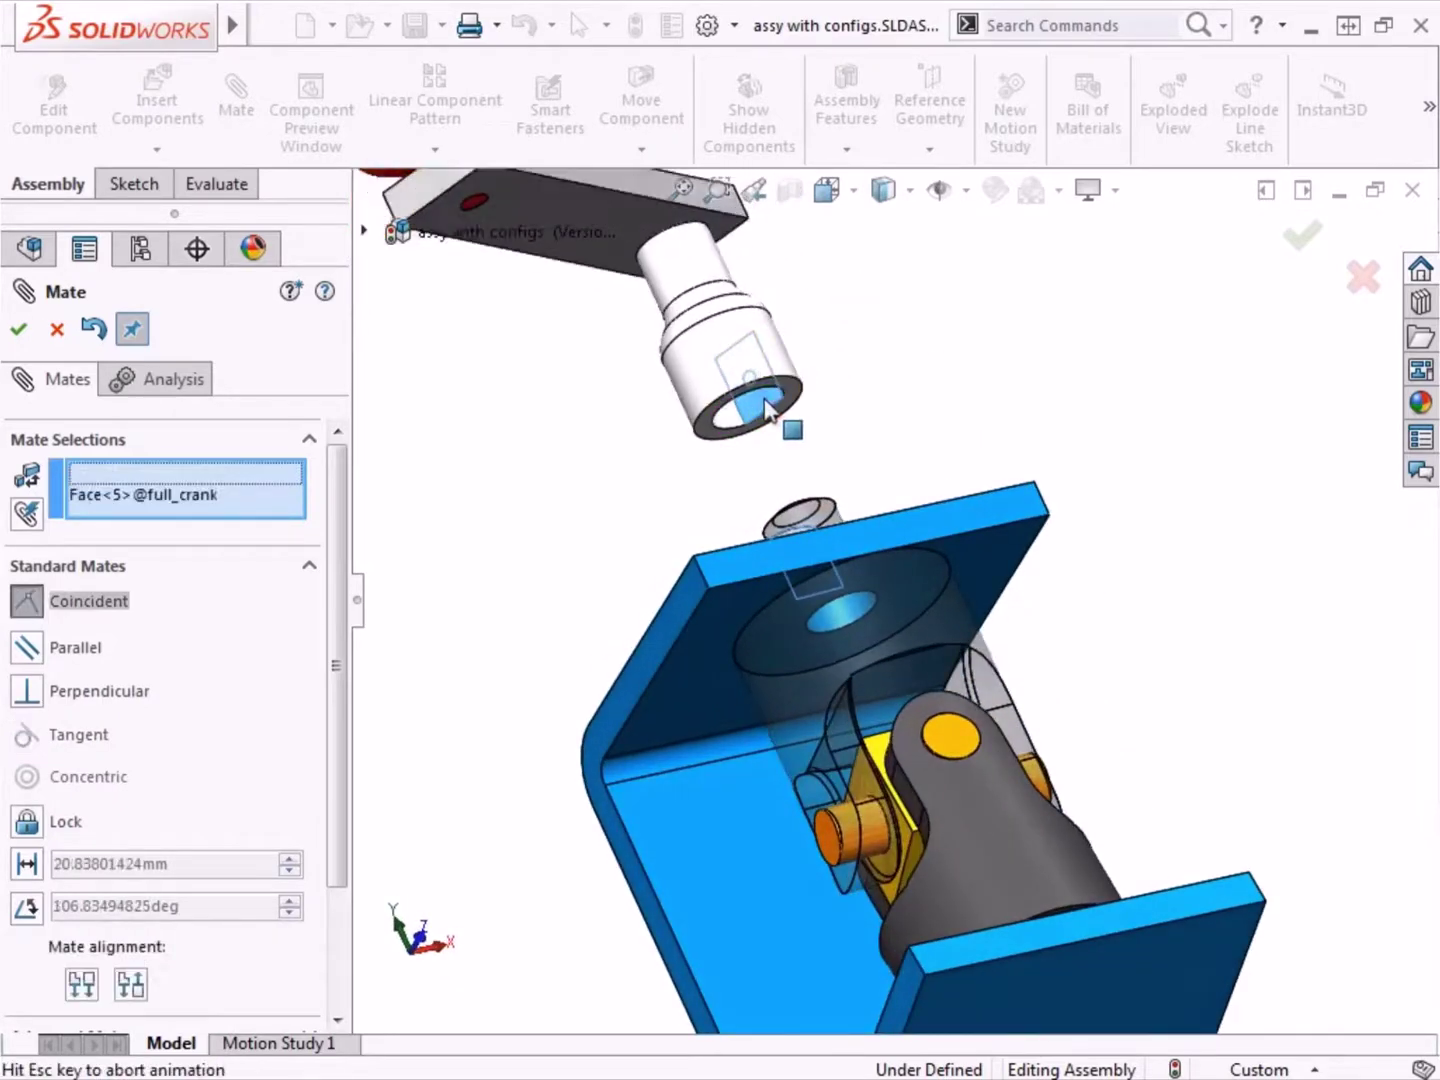
click(832, 349)
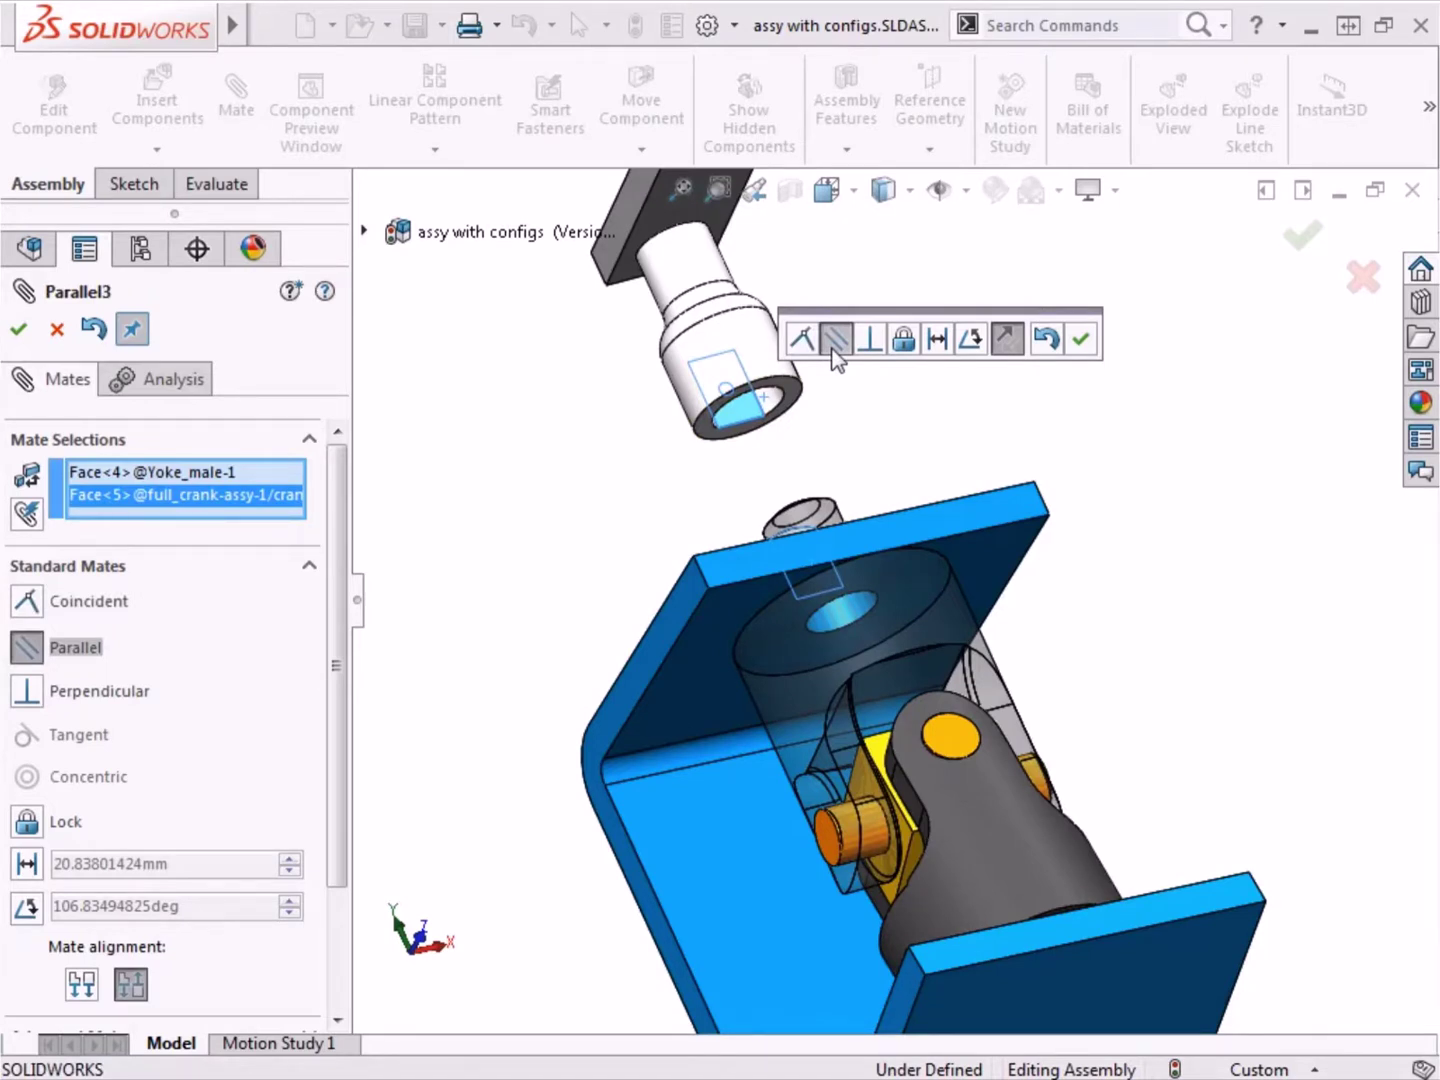
click(1001, 344)
click(1080, 341)
key(ctrl+7)
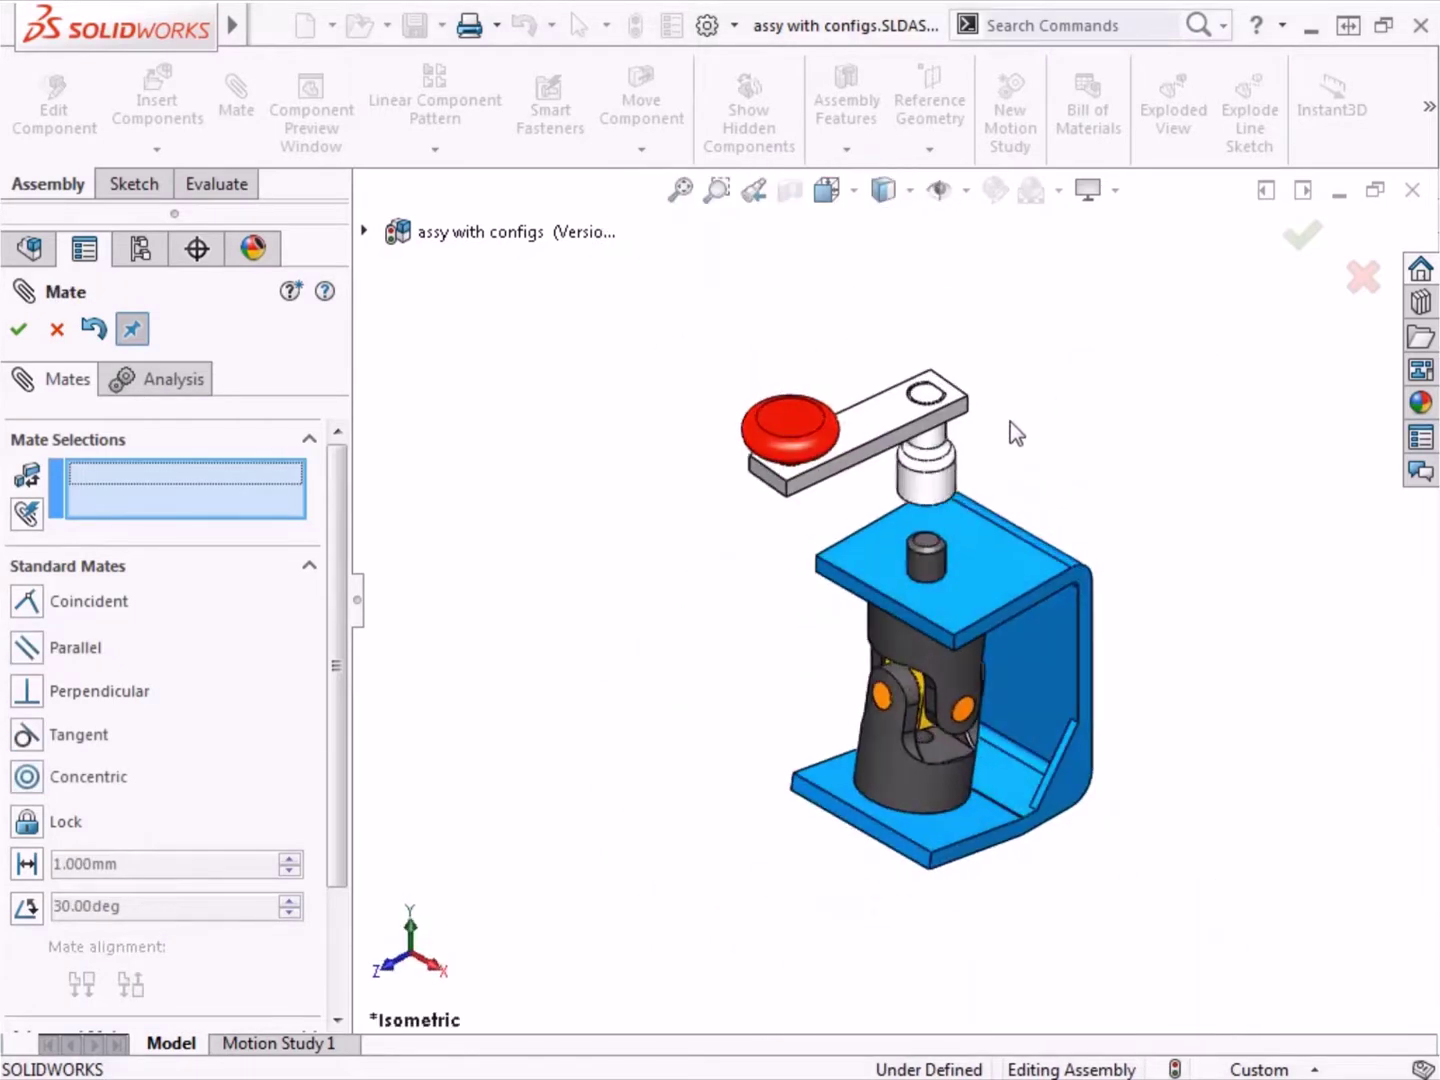
Add a 1mm distance mate between the bracket's top face and the crank bushing's underside.
drag(937, 487, 925, 391)
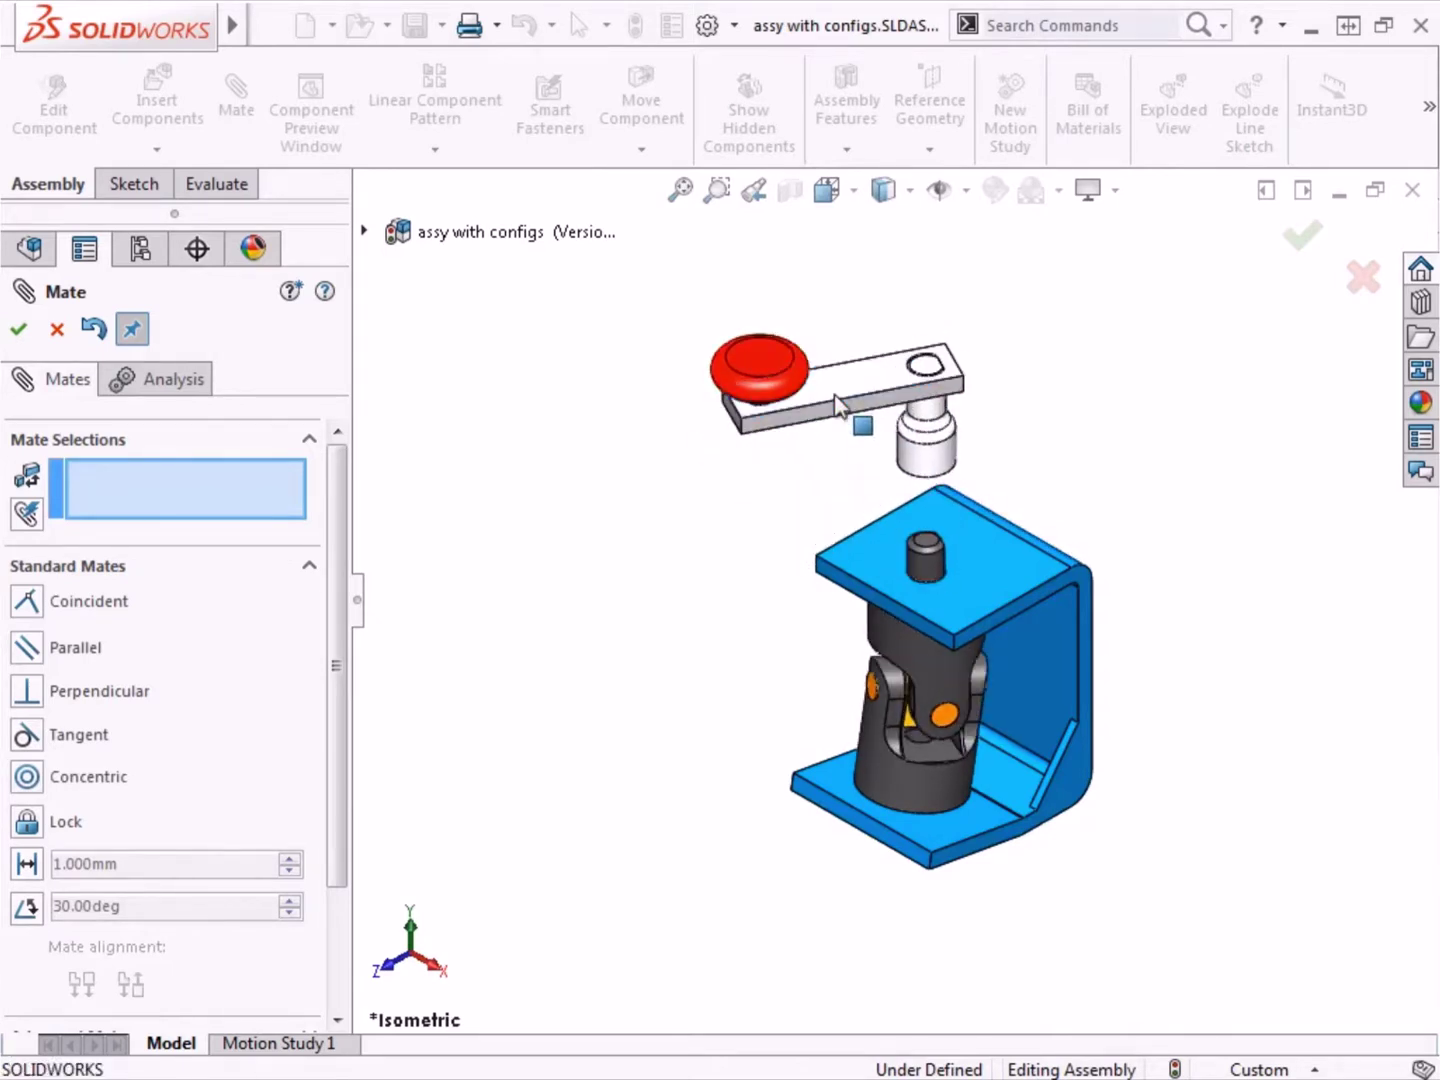
click(981, 577)
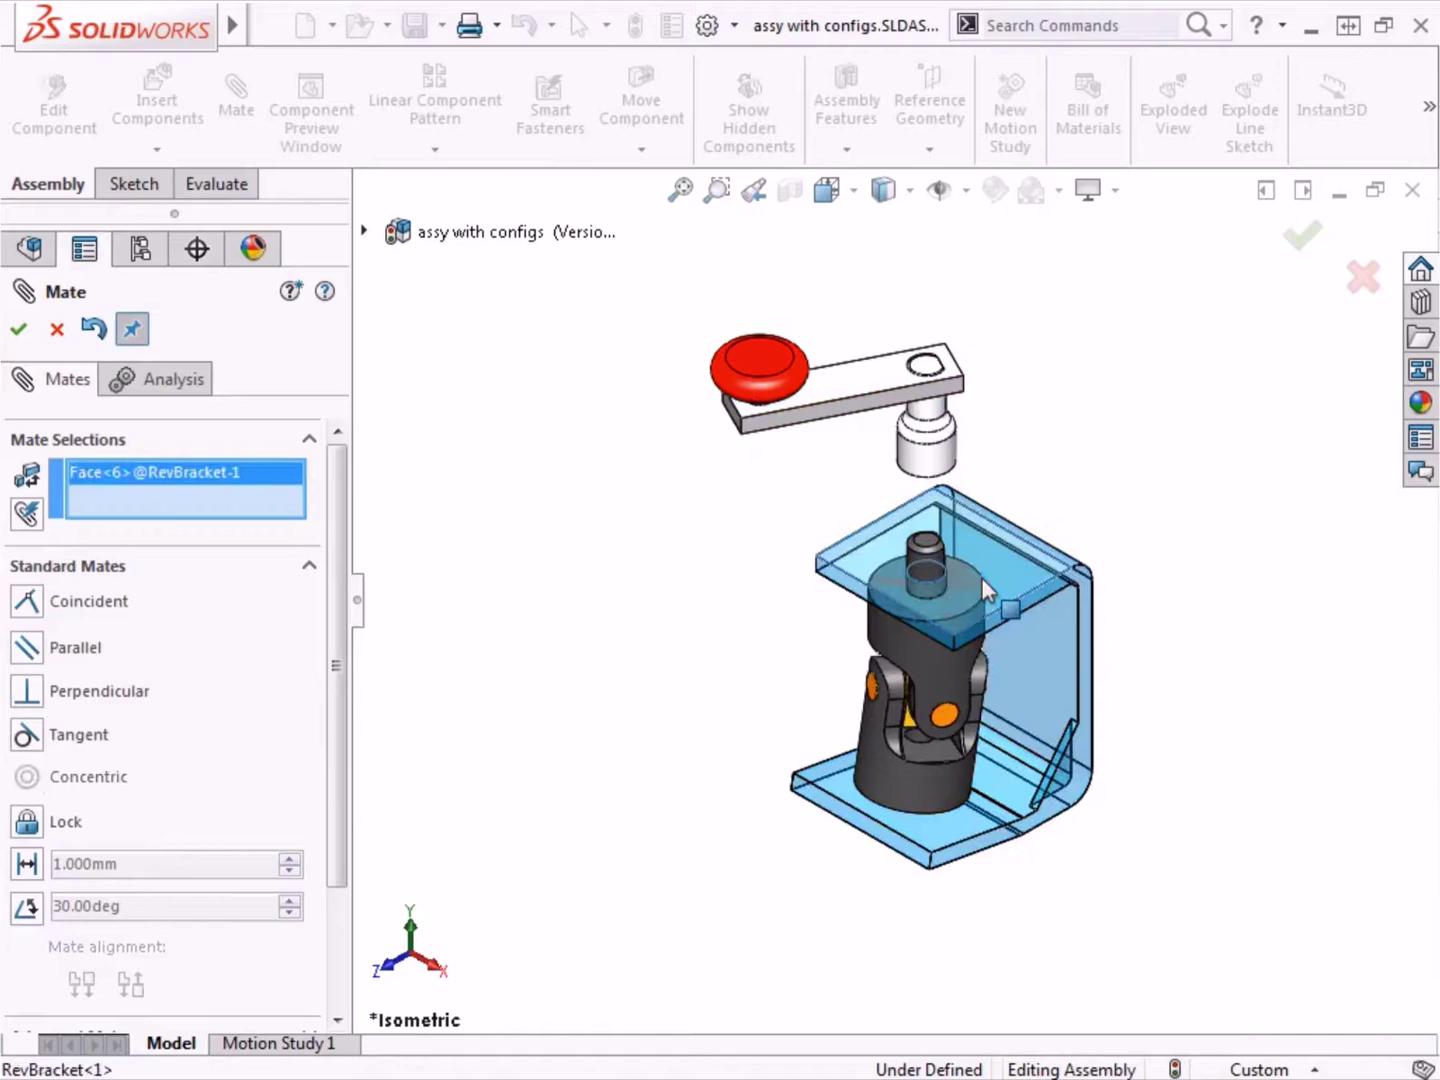
middle_drag(947, 556, 960, 465)
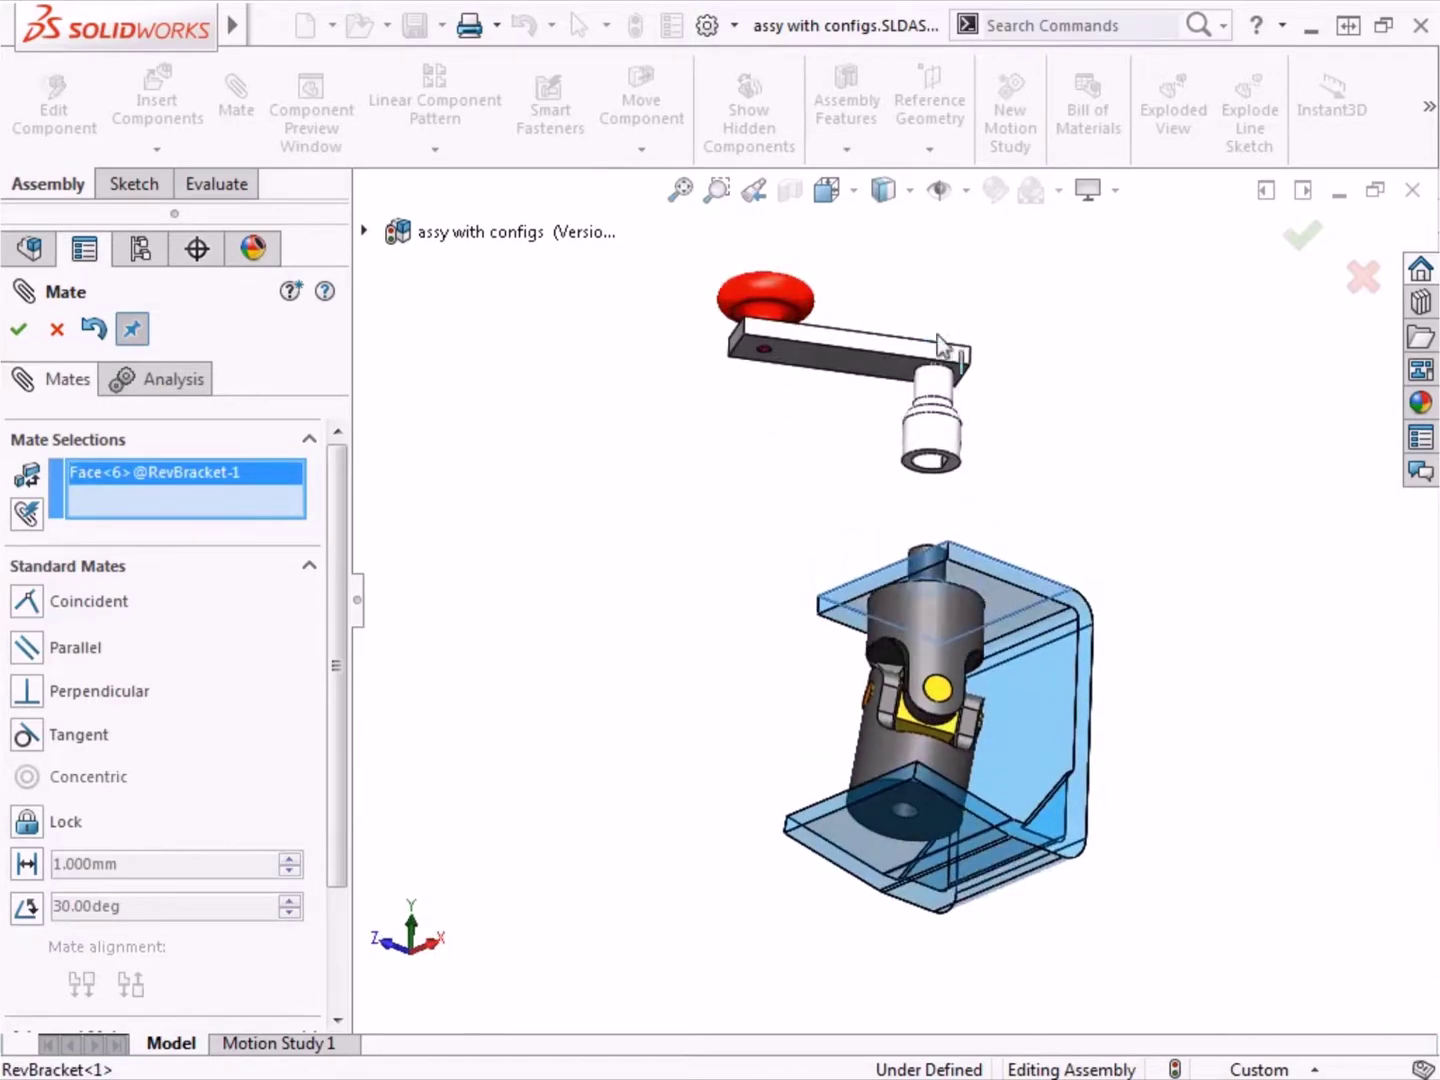
click(959, 468)
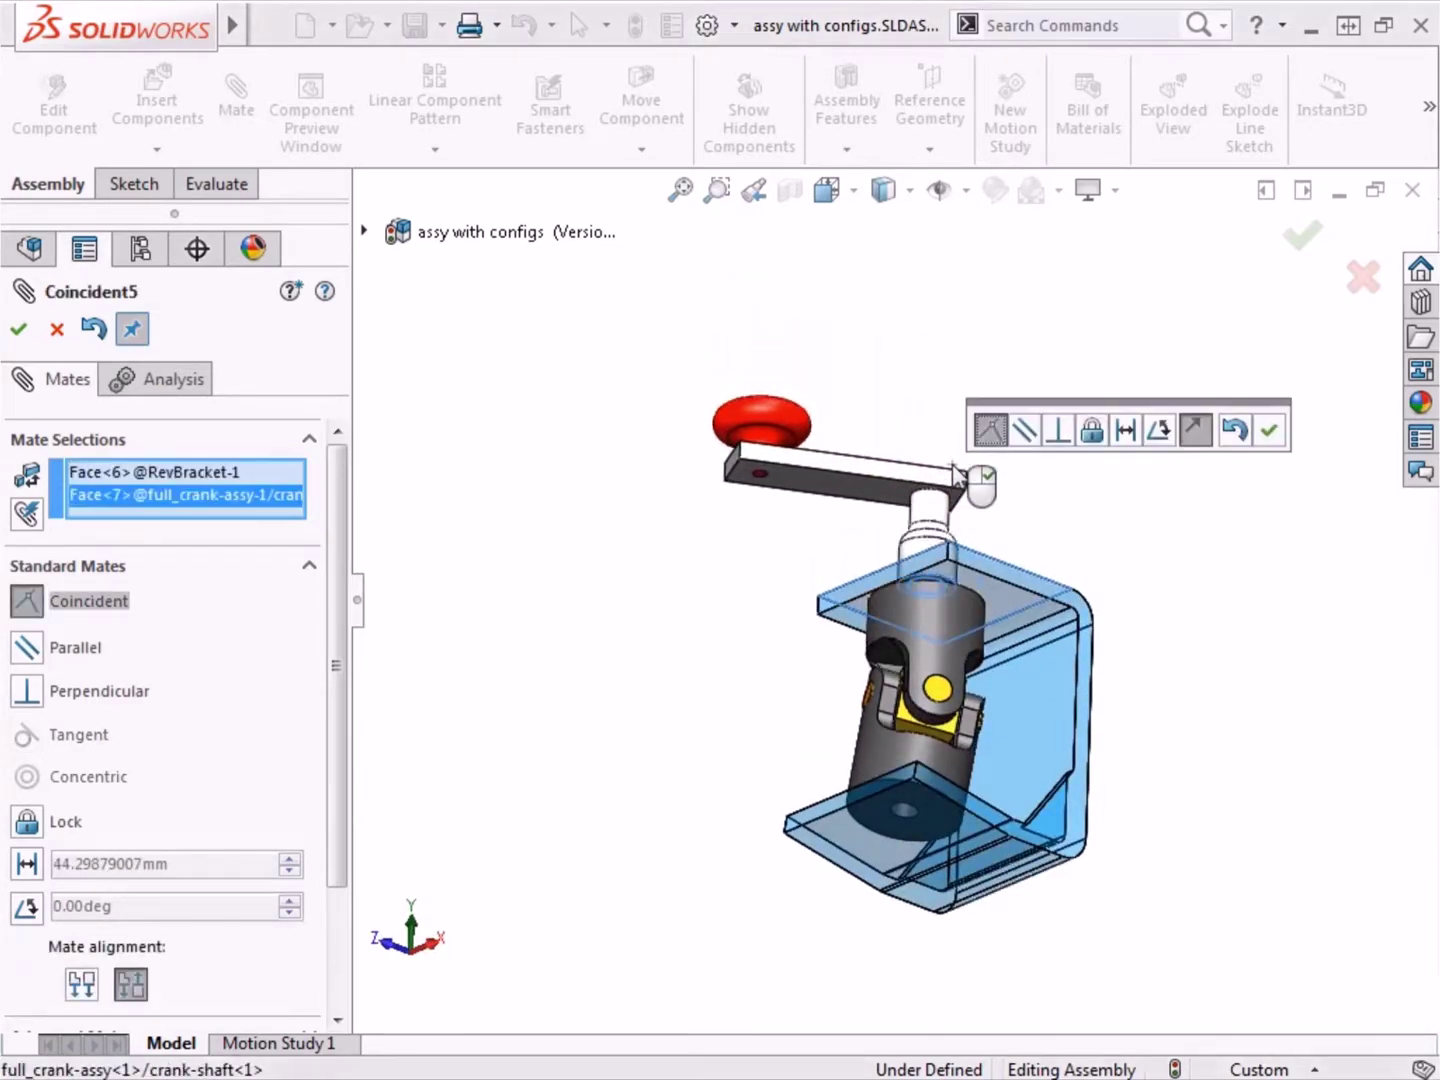
click(1129, 434)
text(1)
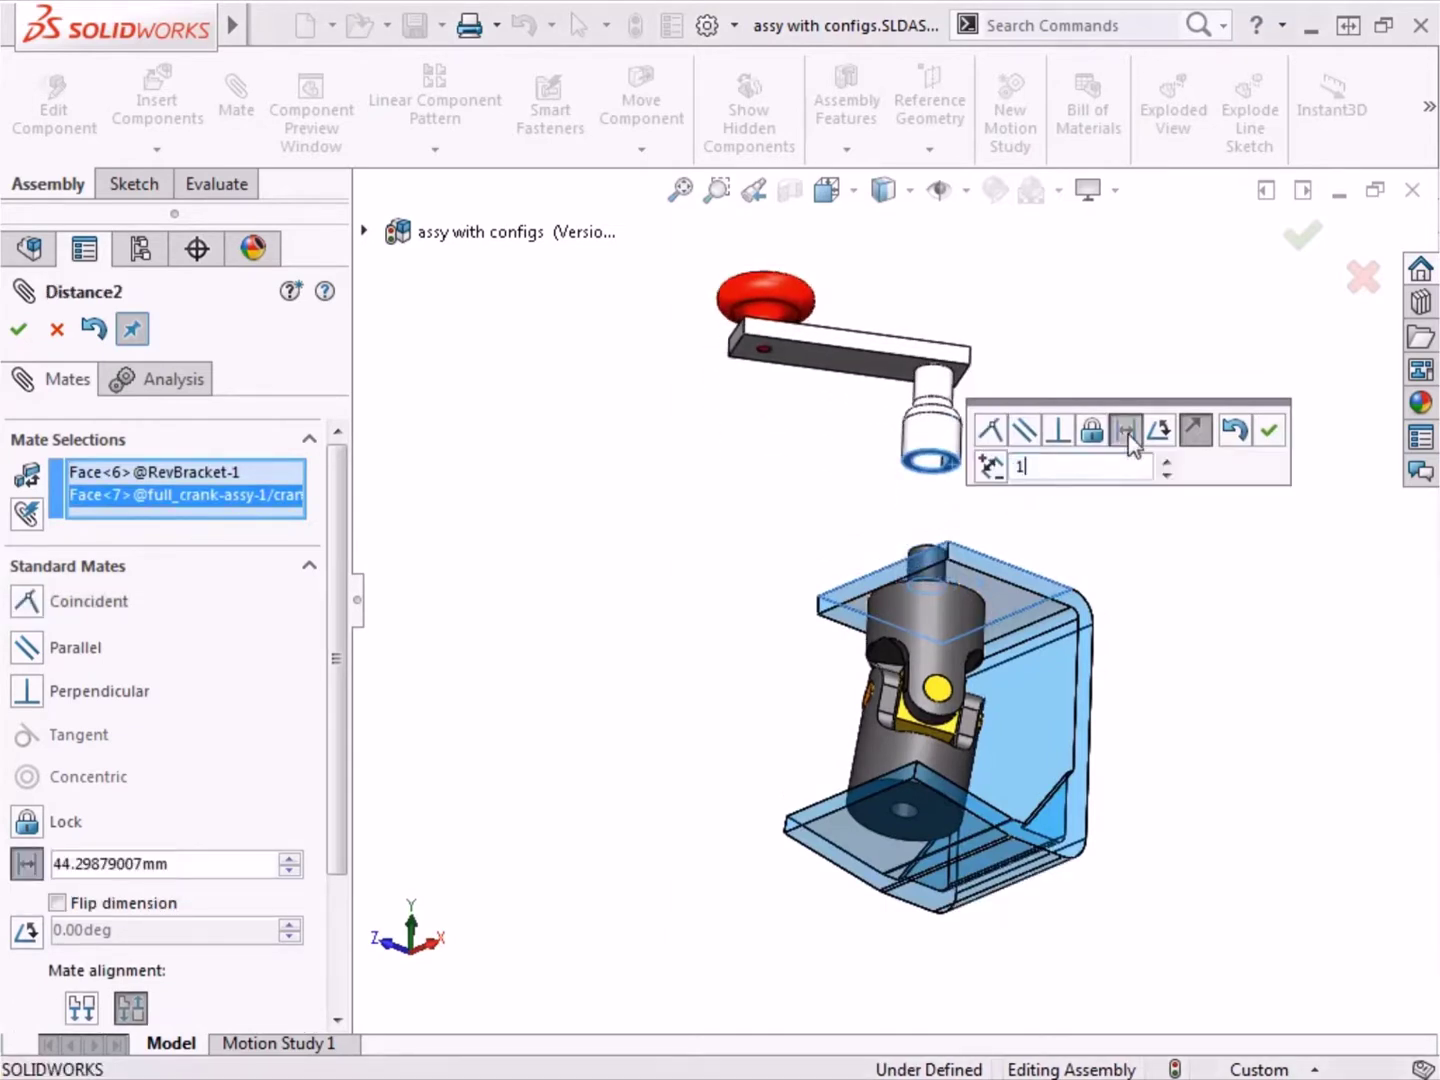
key(Return)
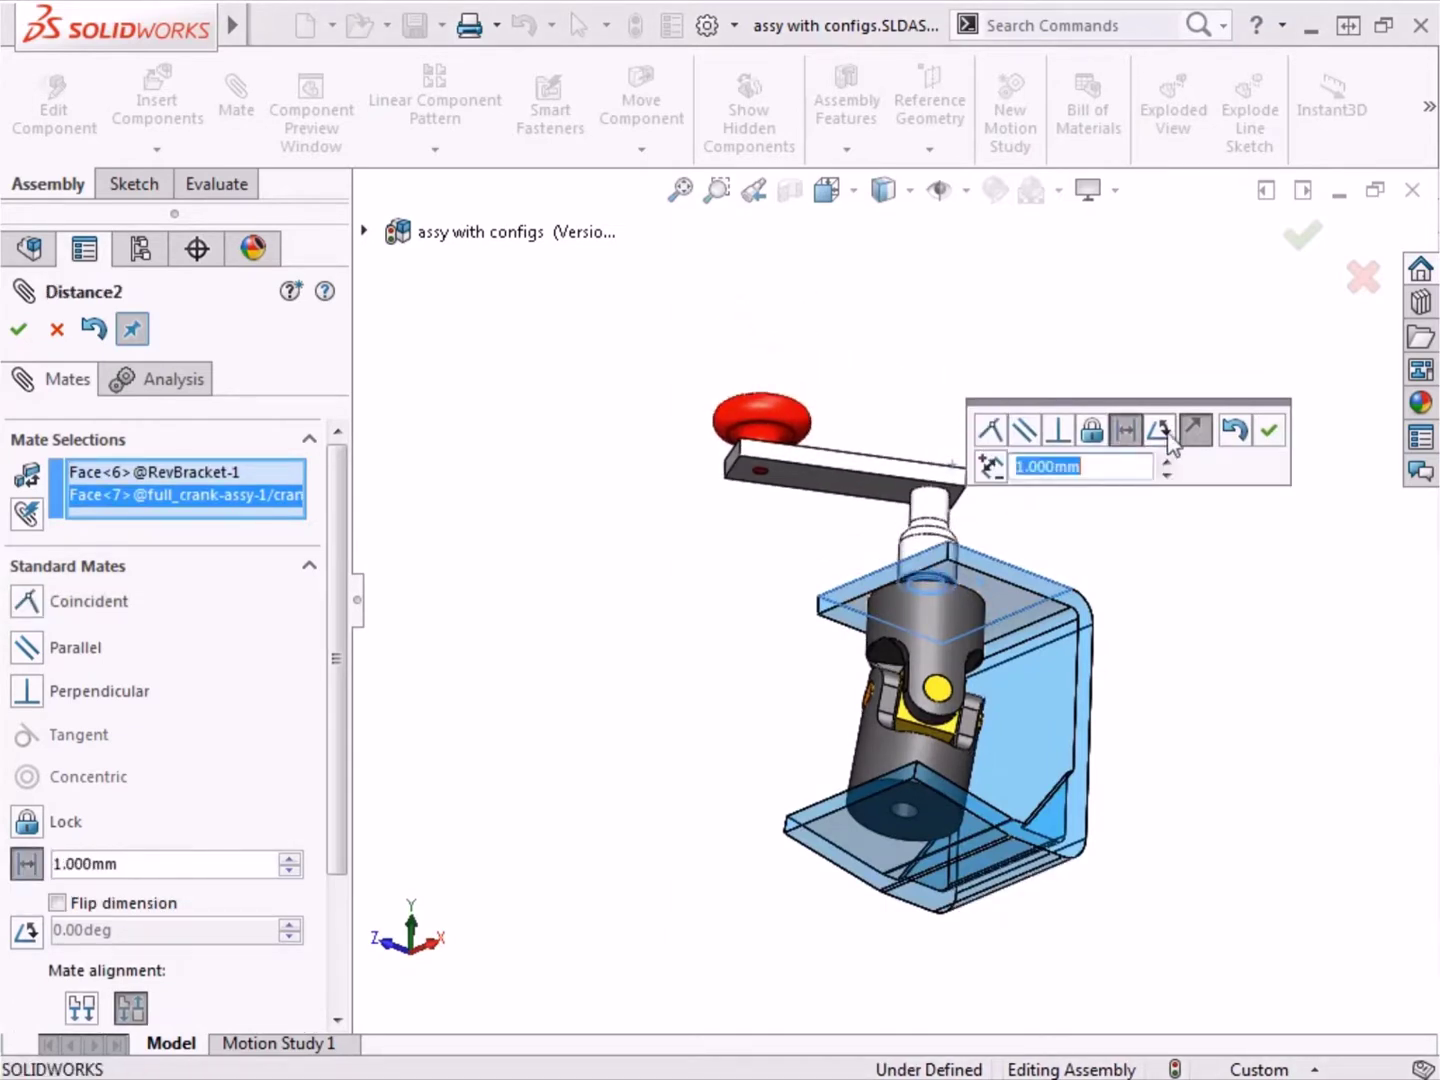
click(1268, 430)
key(ctrl+7)
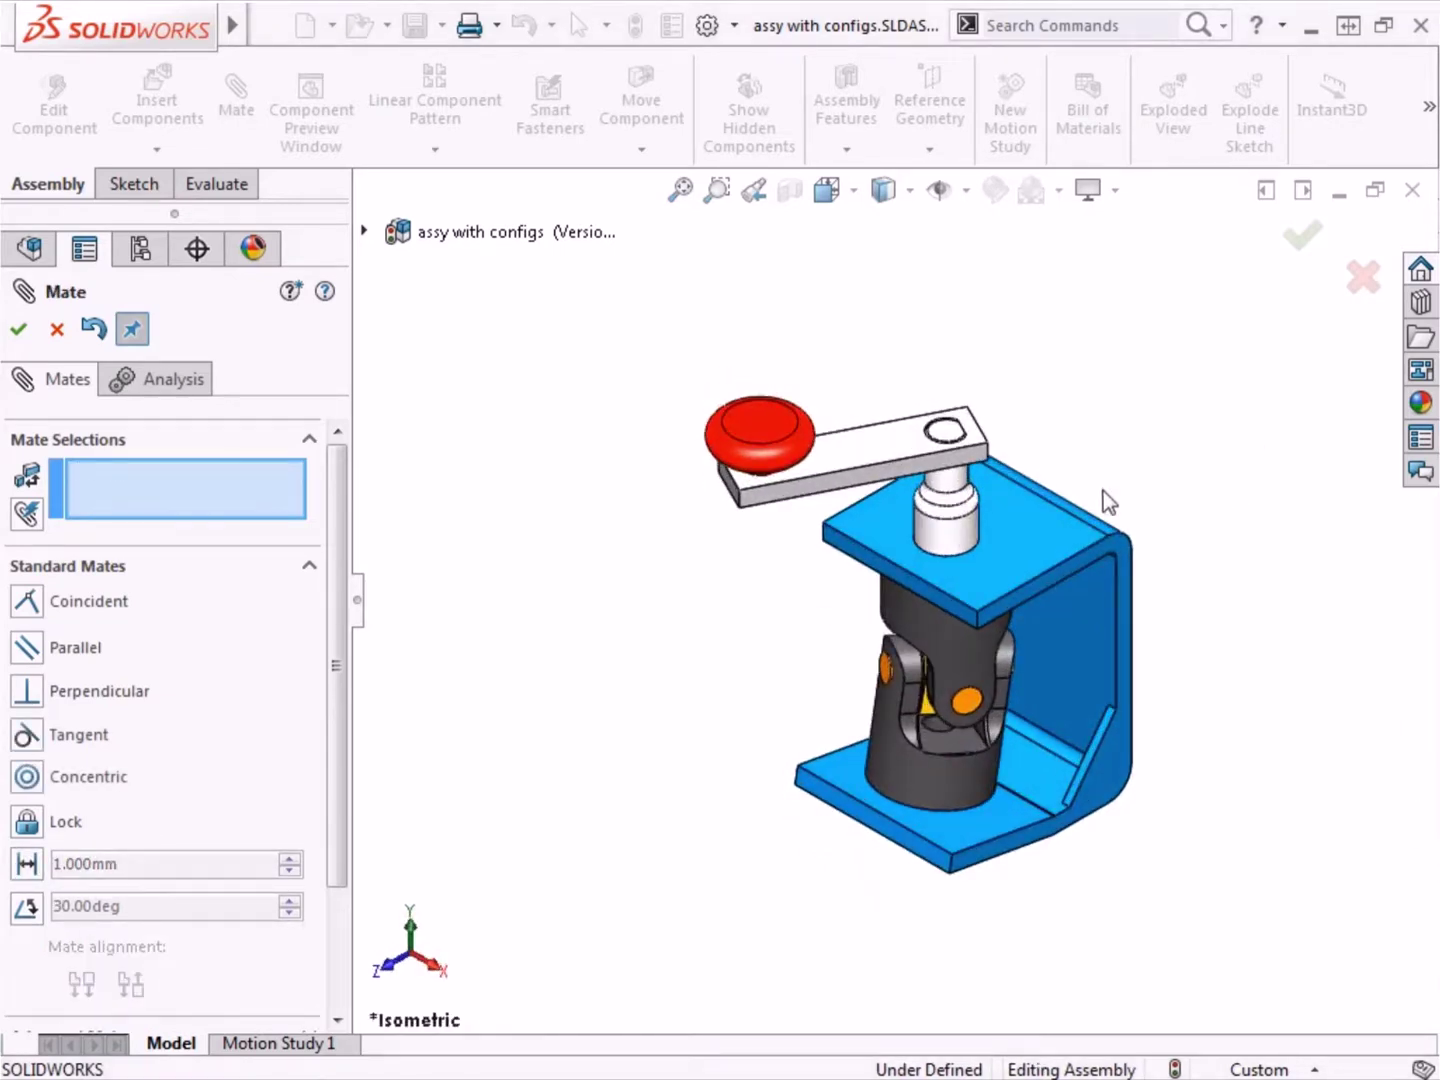
click(18, 329)
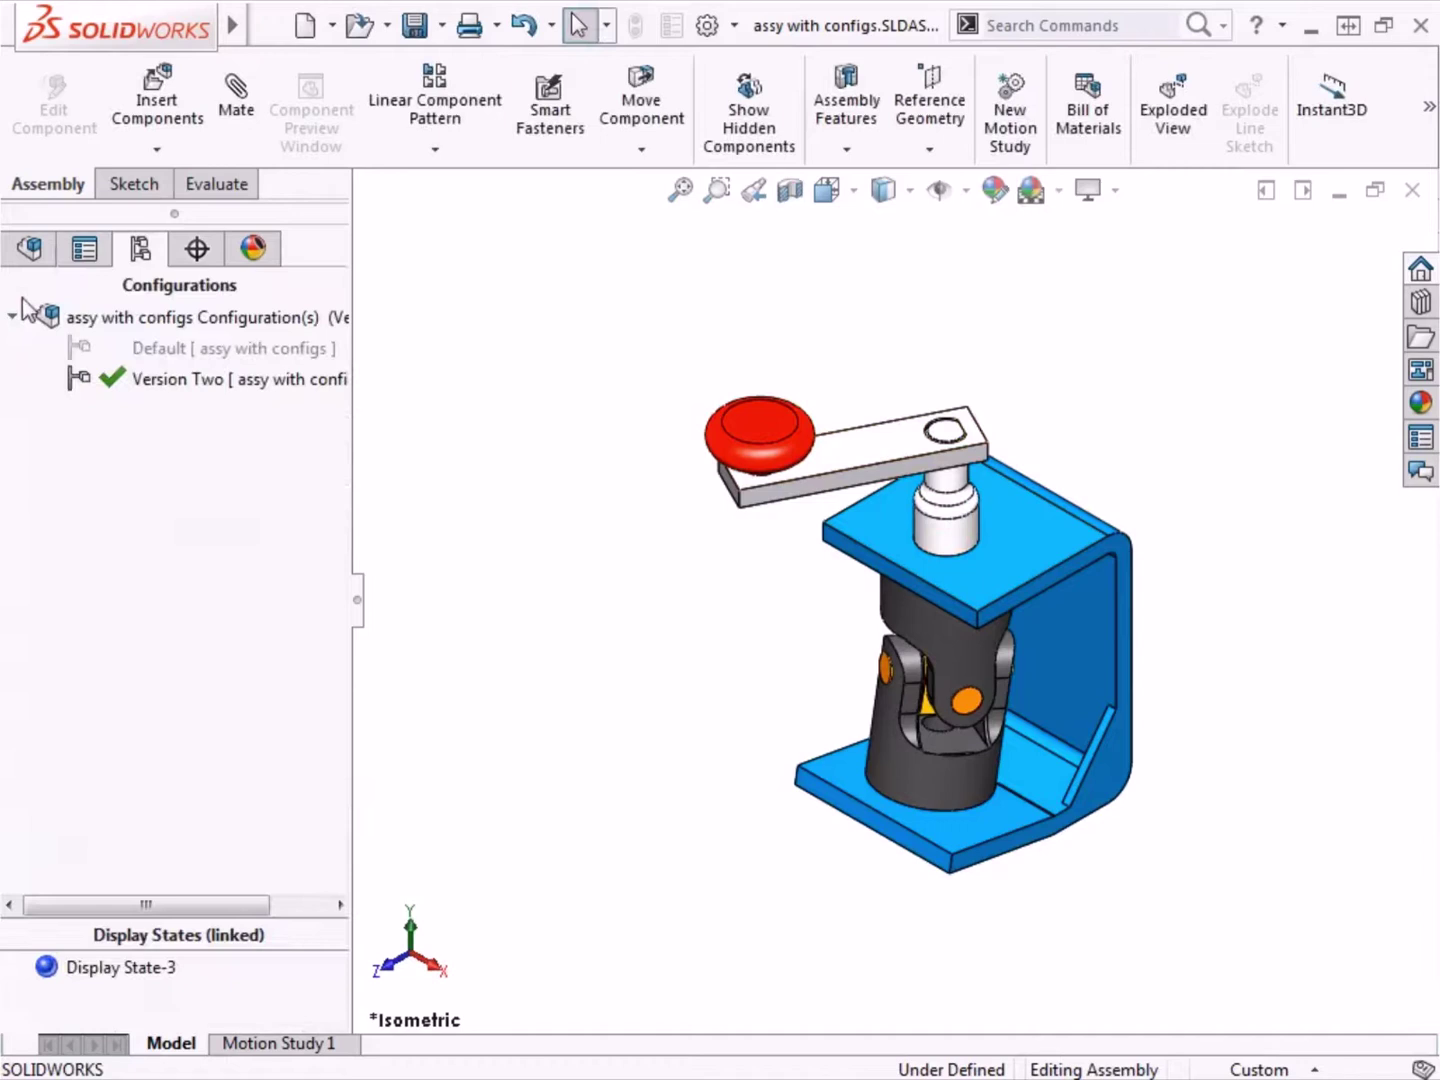
Switch the crank knob to its green Notches configuration for This Configuration only.
click(28, 252)
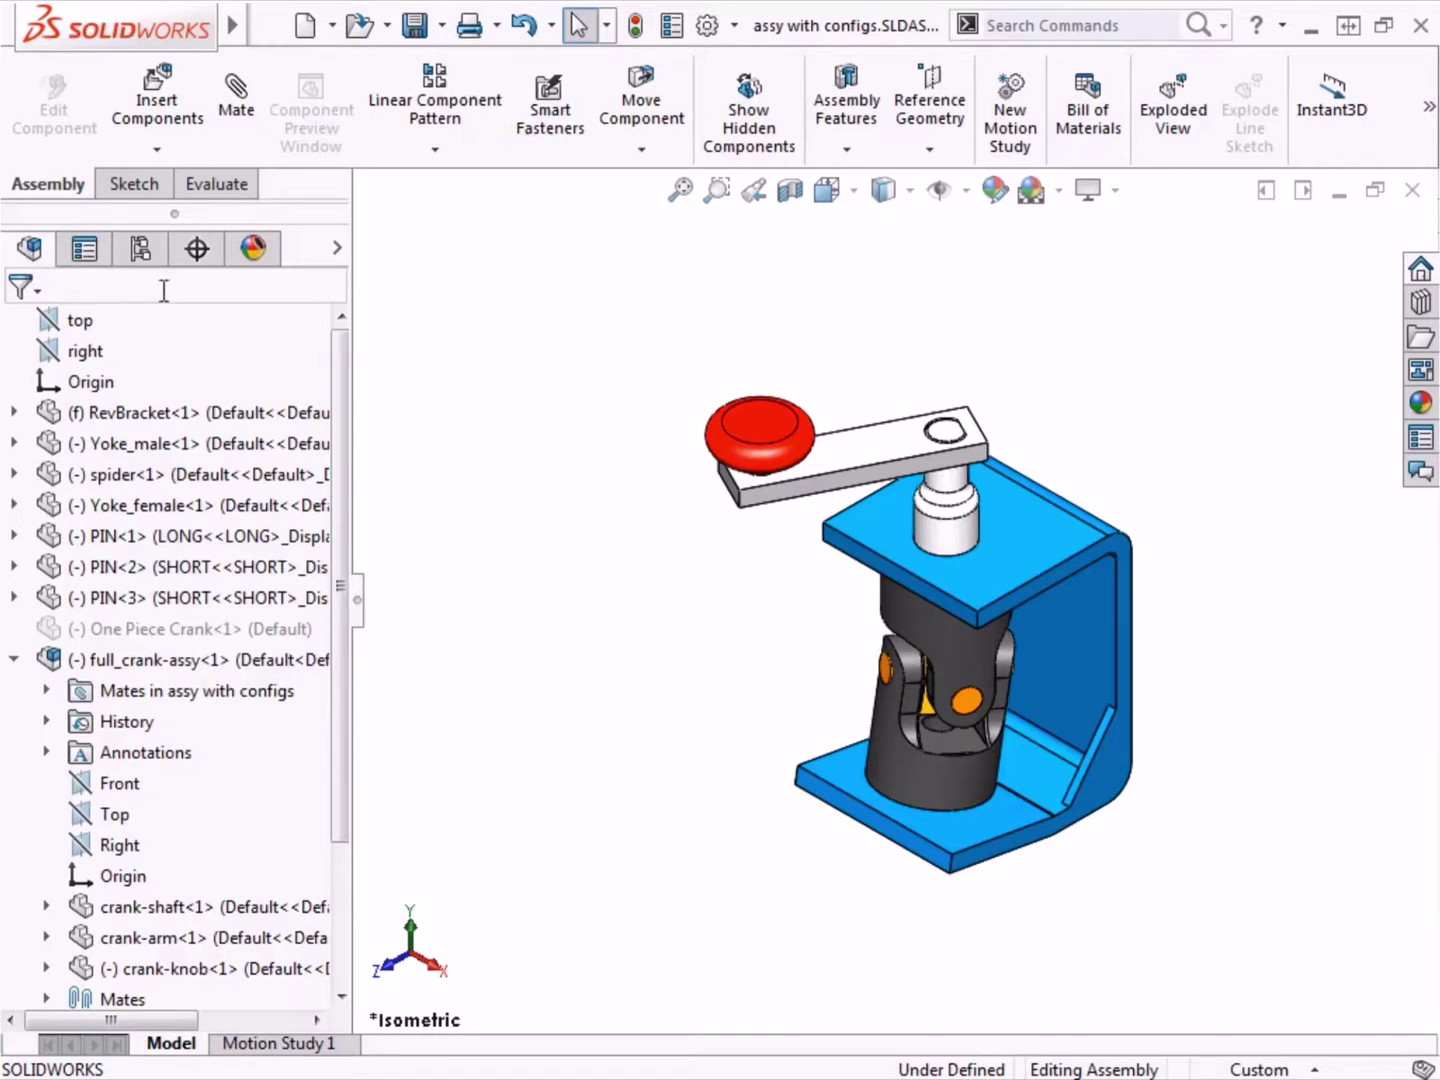
click(741, 420)
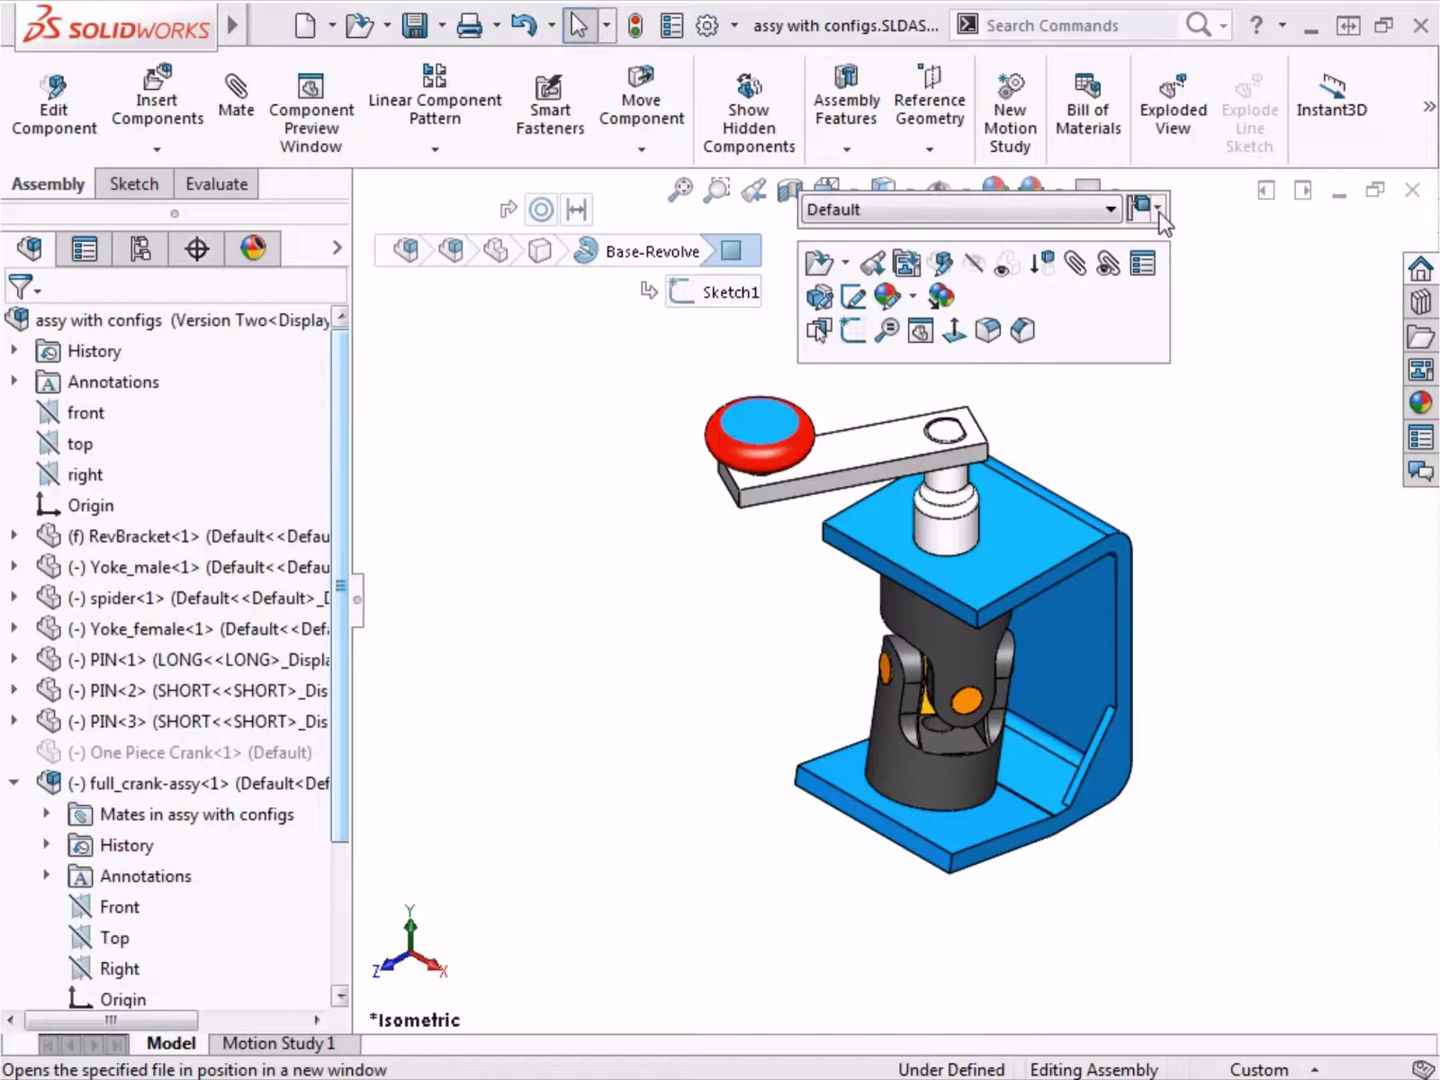
click(1158, 211)
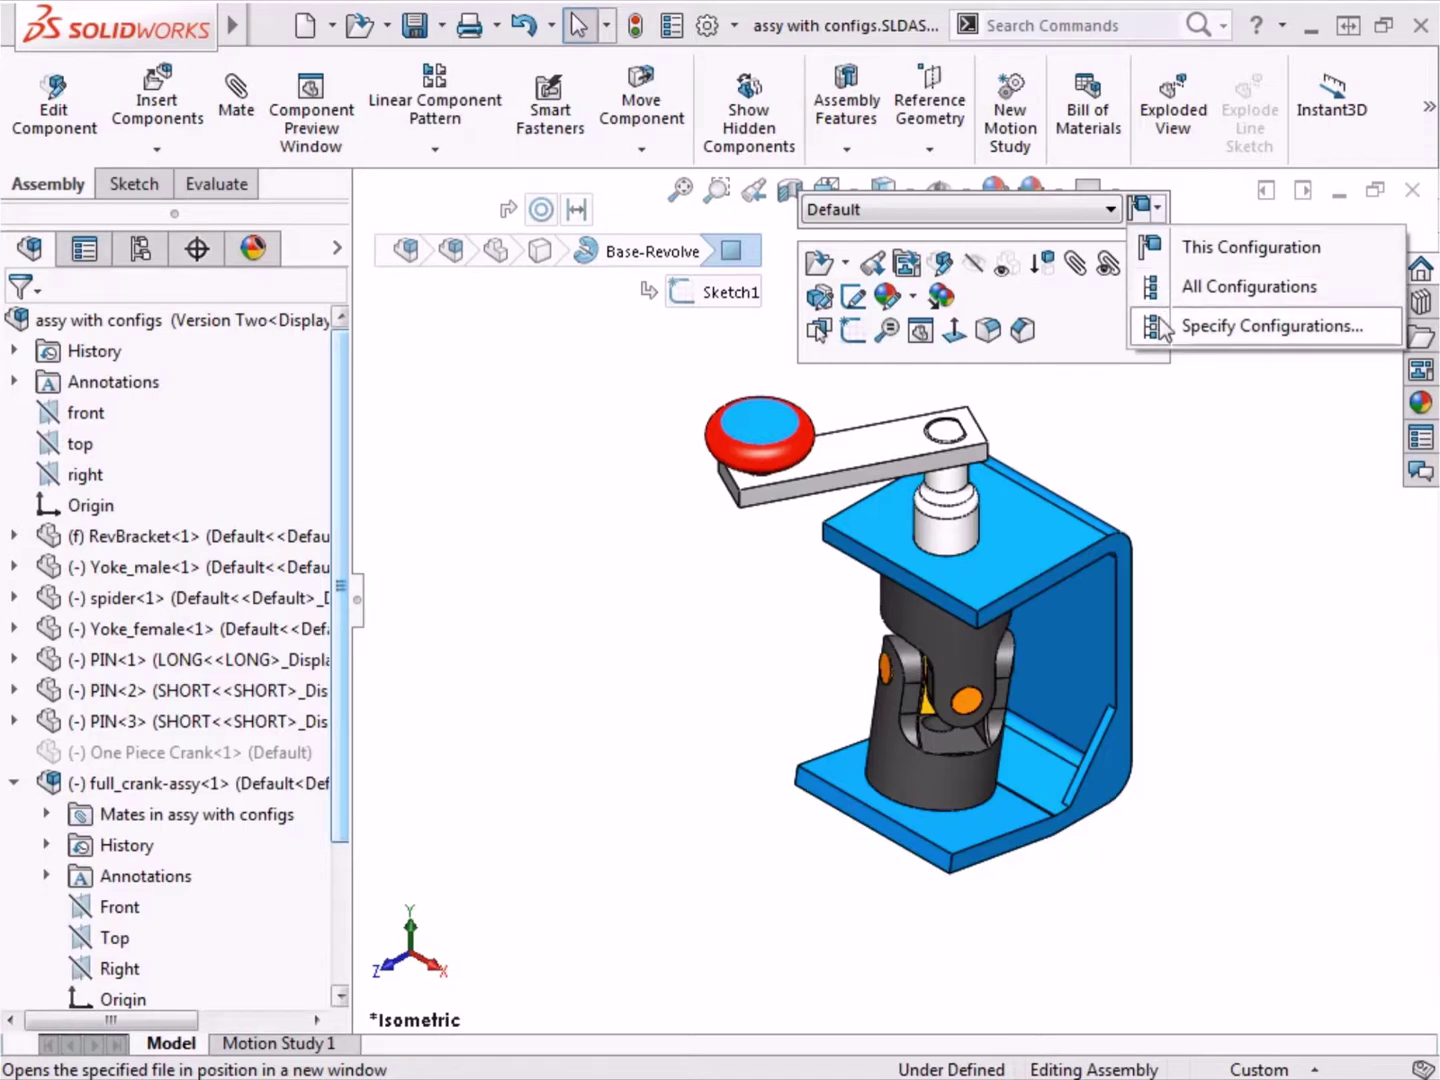
click(1165, 252)
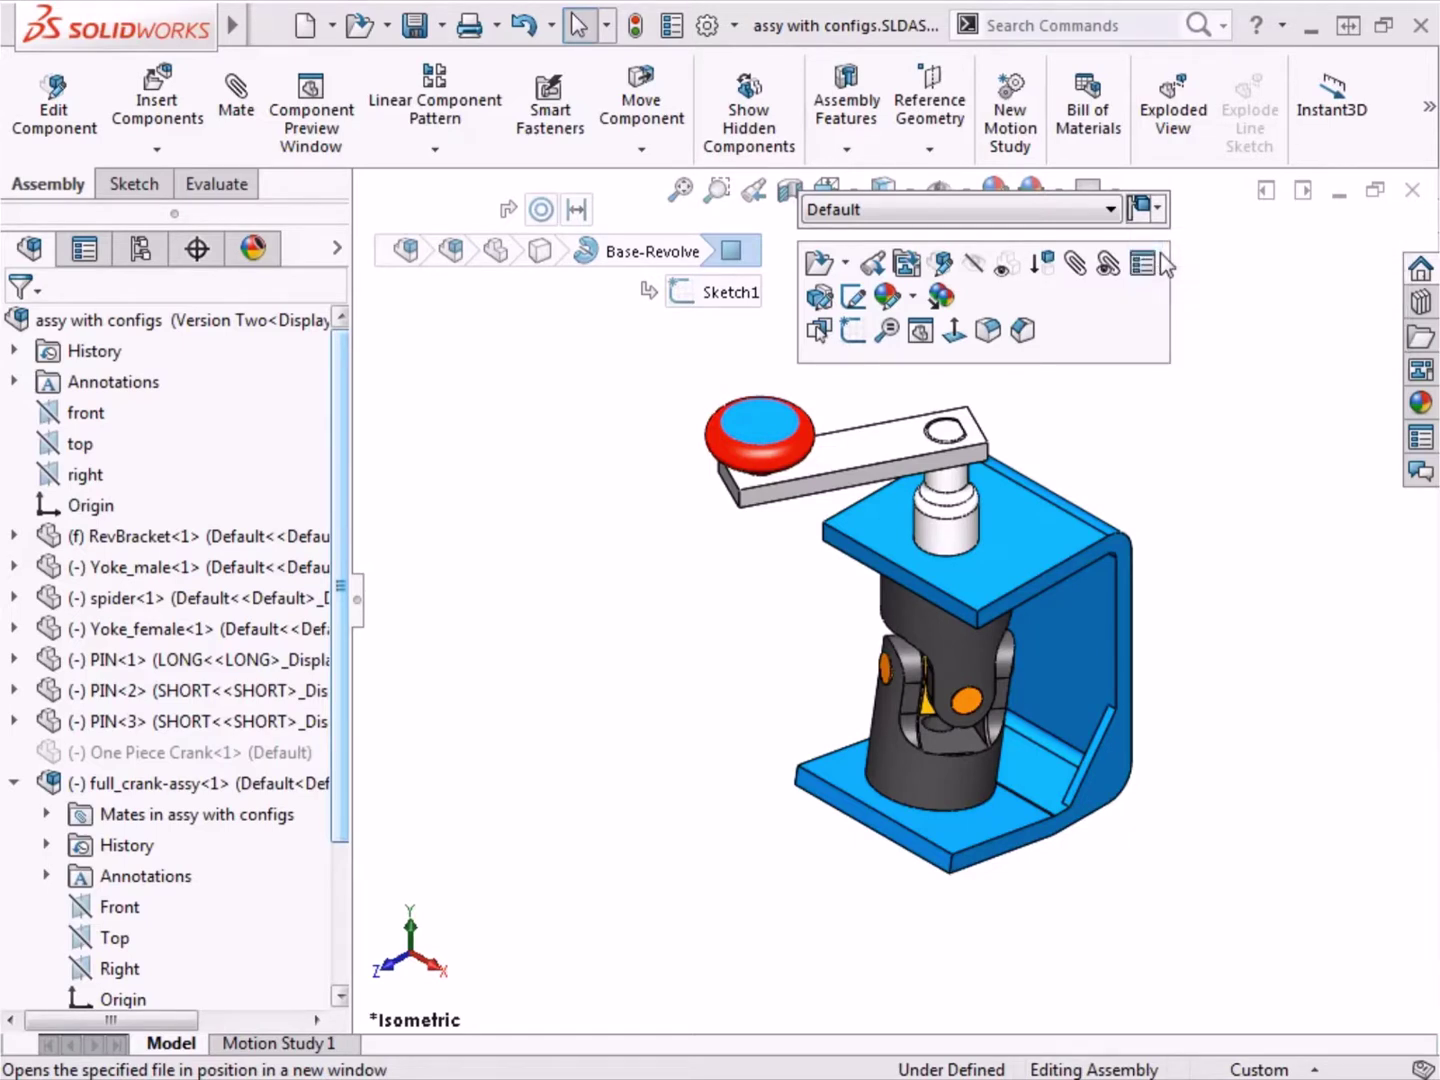
click(1064, 214)
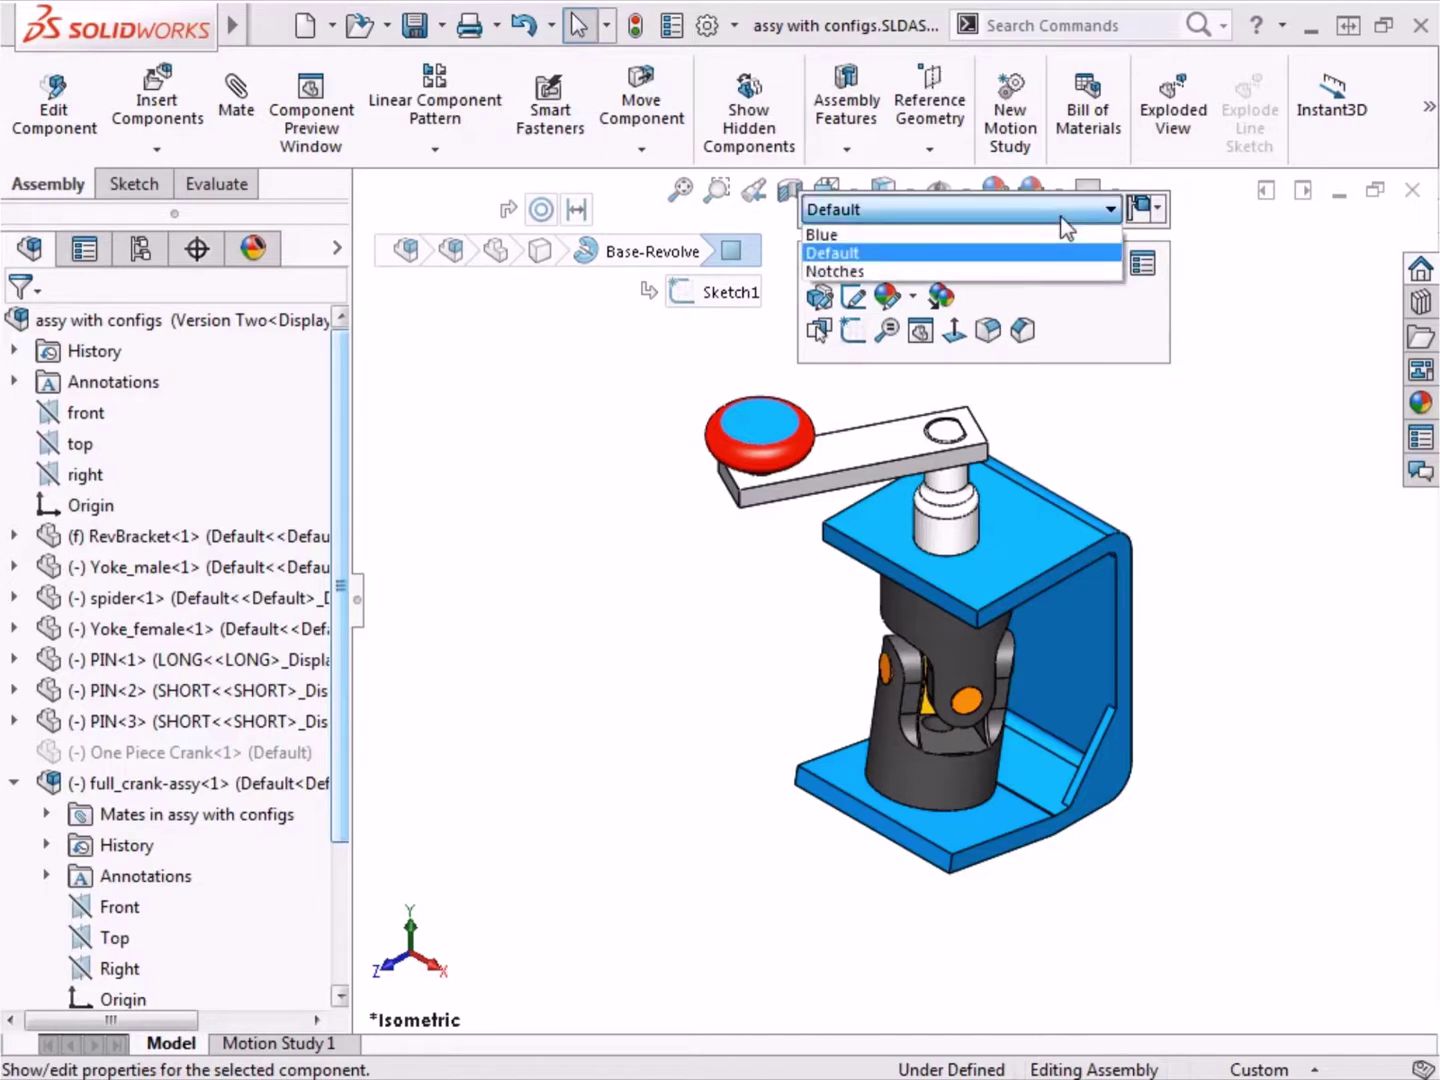
click(1045, 271)
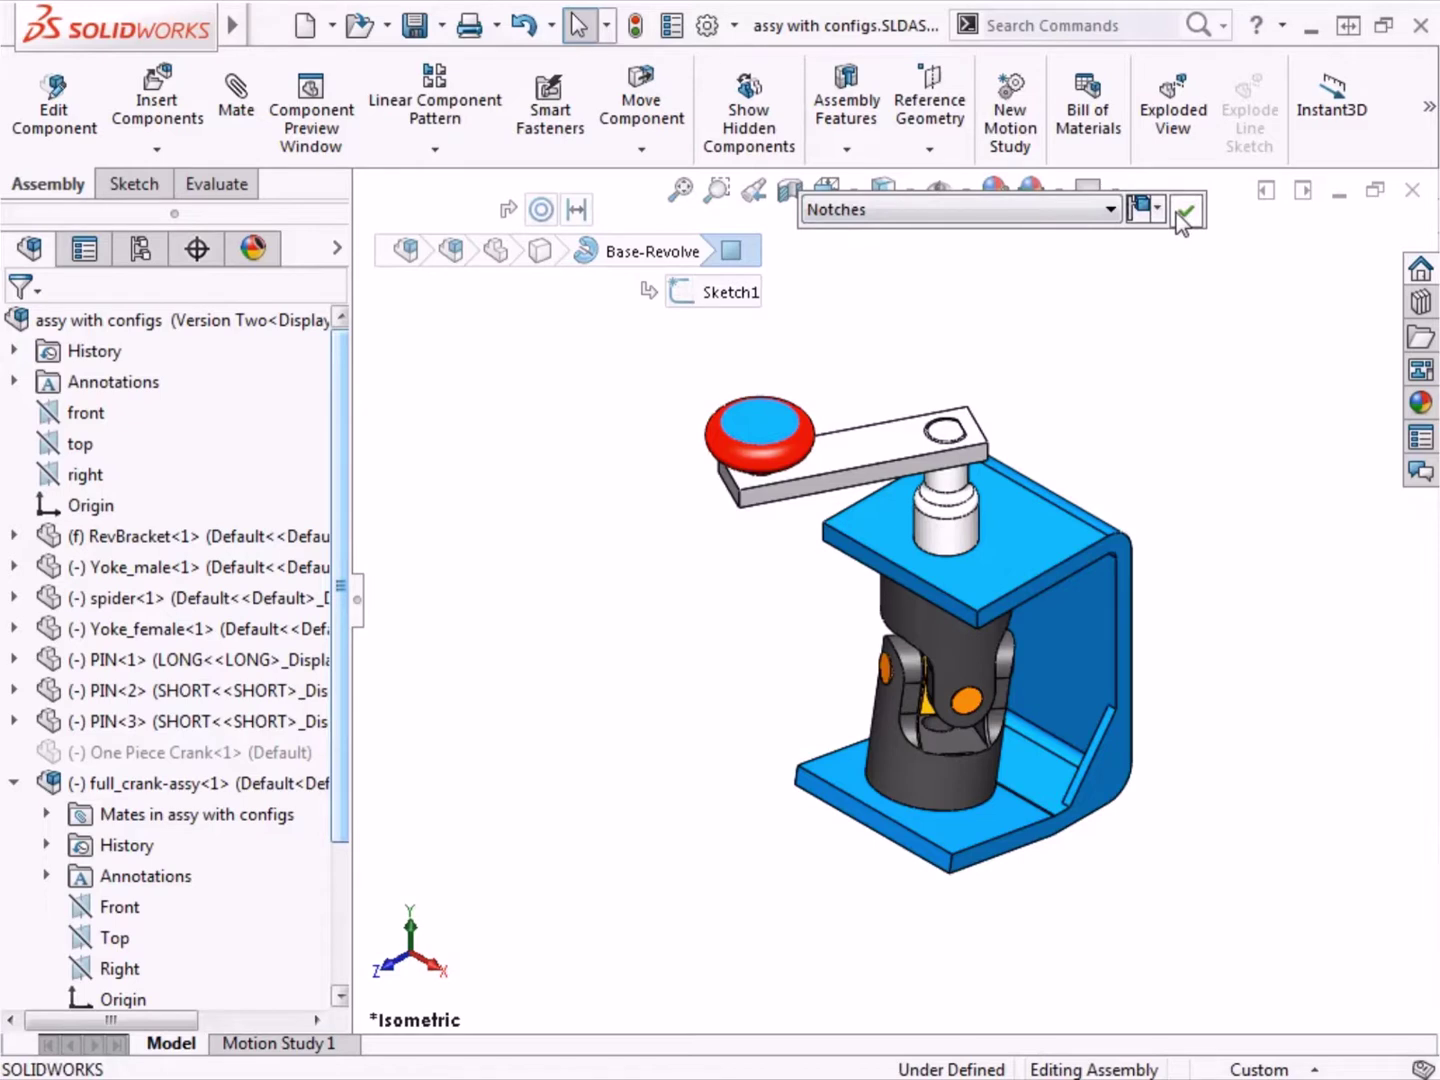
click(1178, 214)
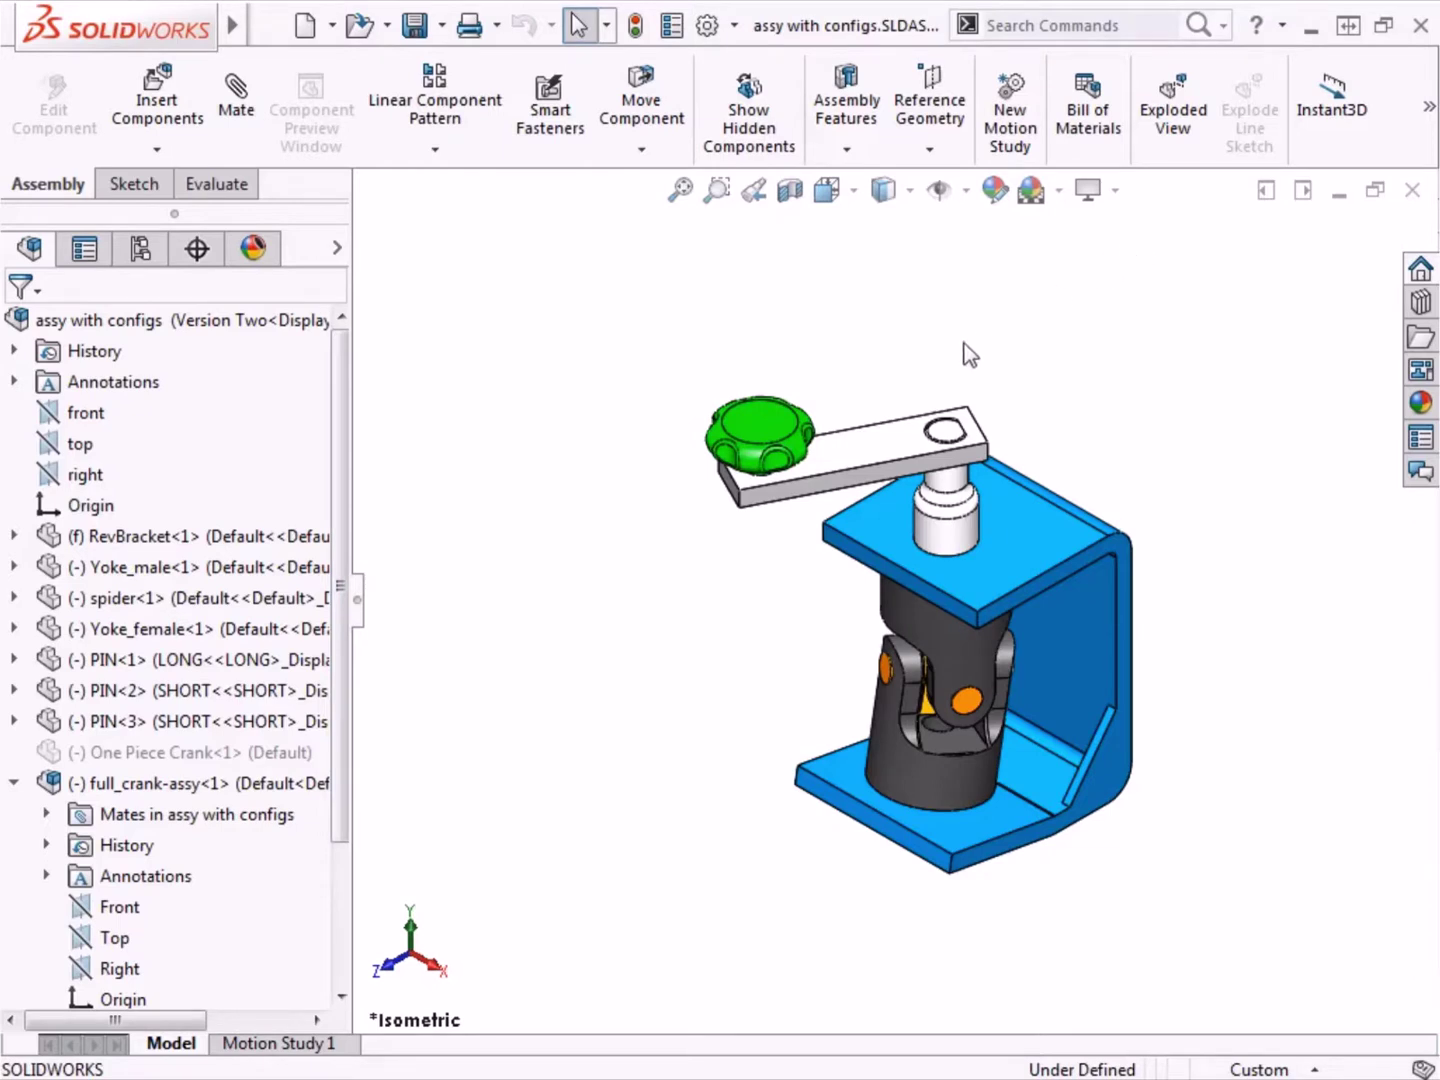
Check which configurations the crank arm part offers, then dismiss the list.
click(868, 440)
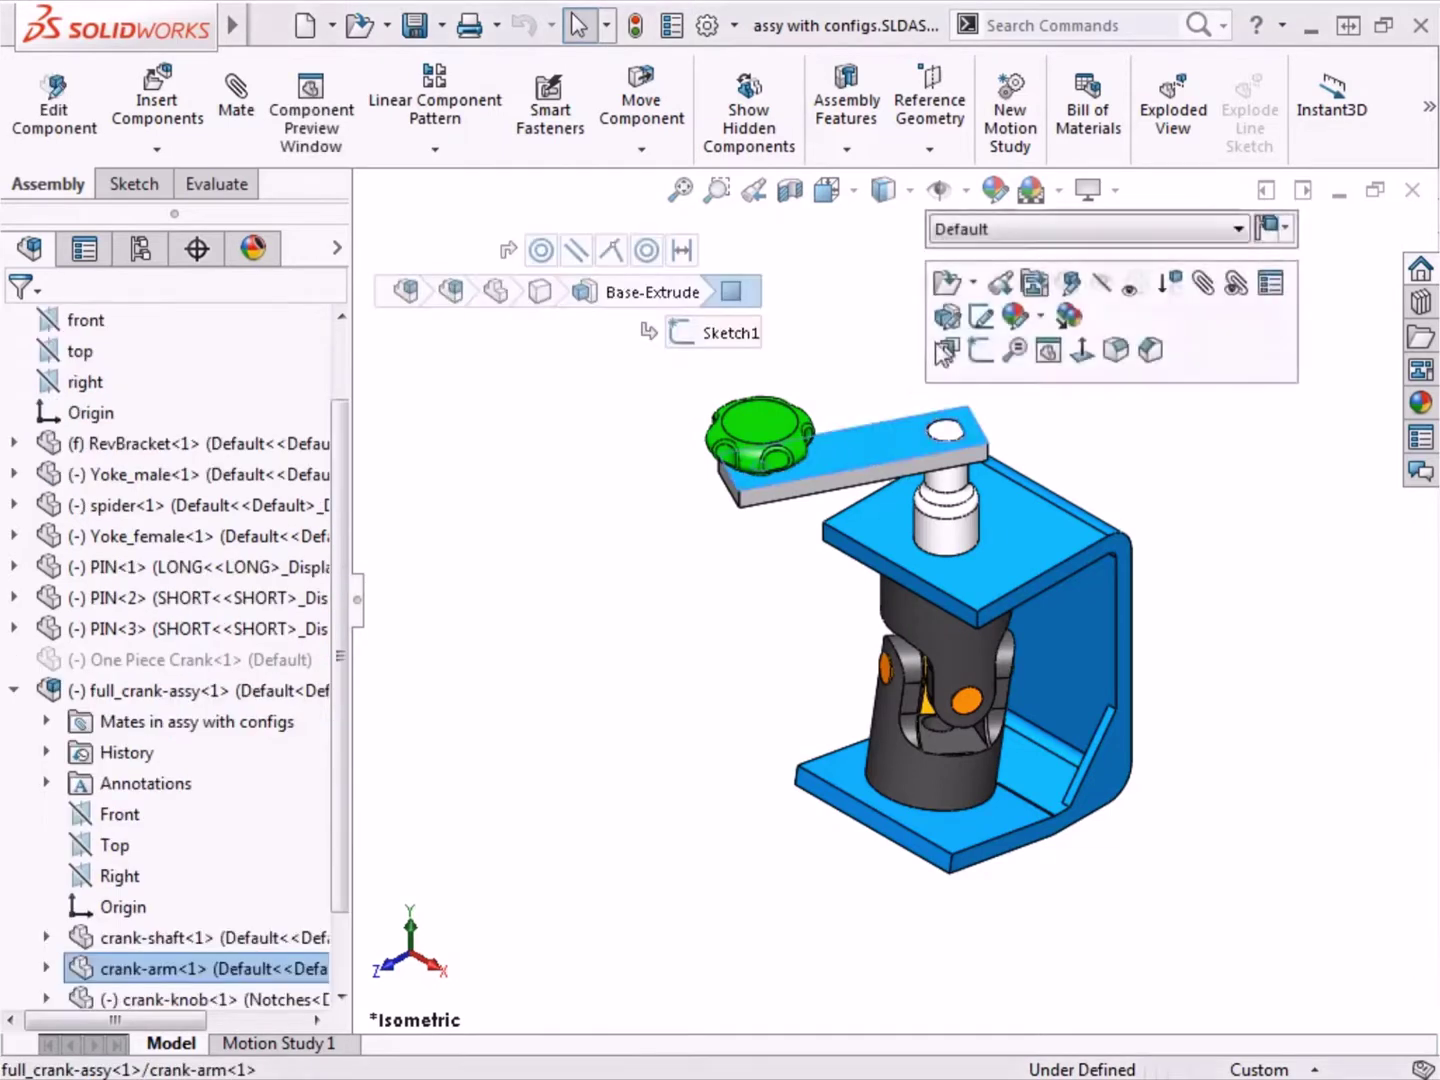
click(1092, 232)
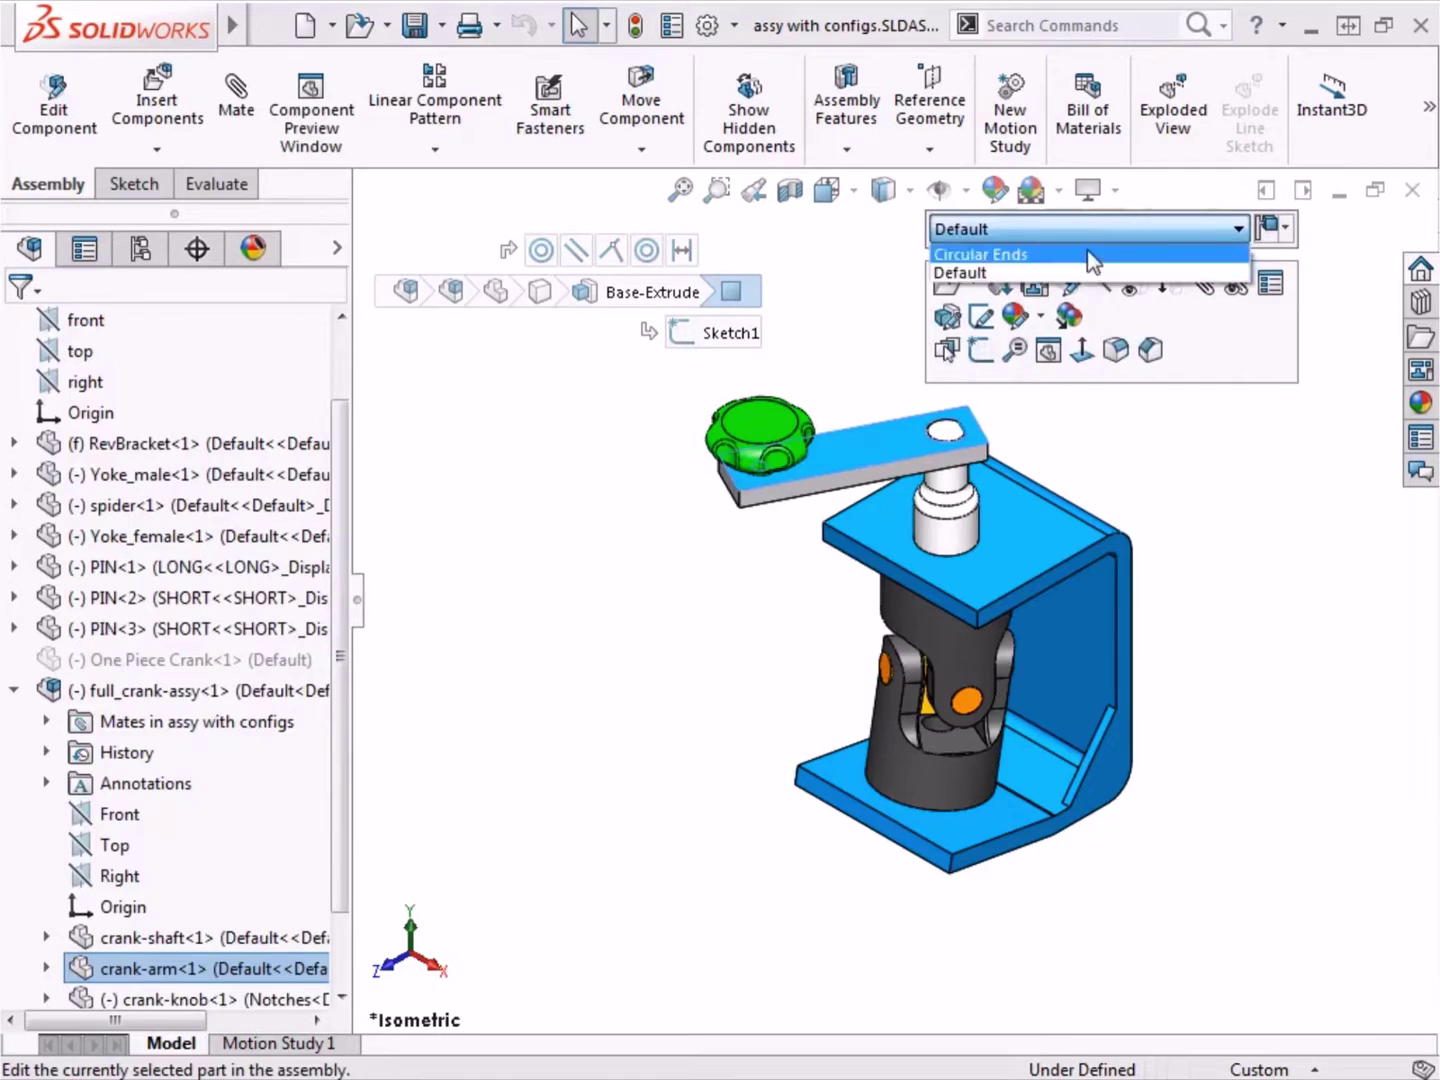
click(635, 520)
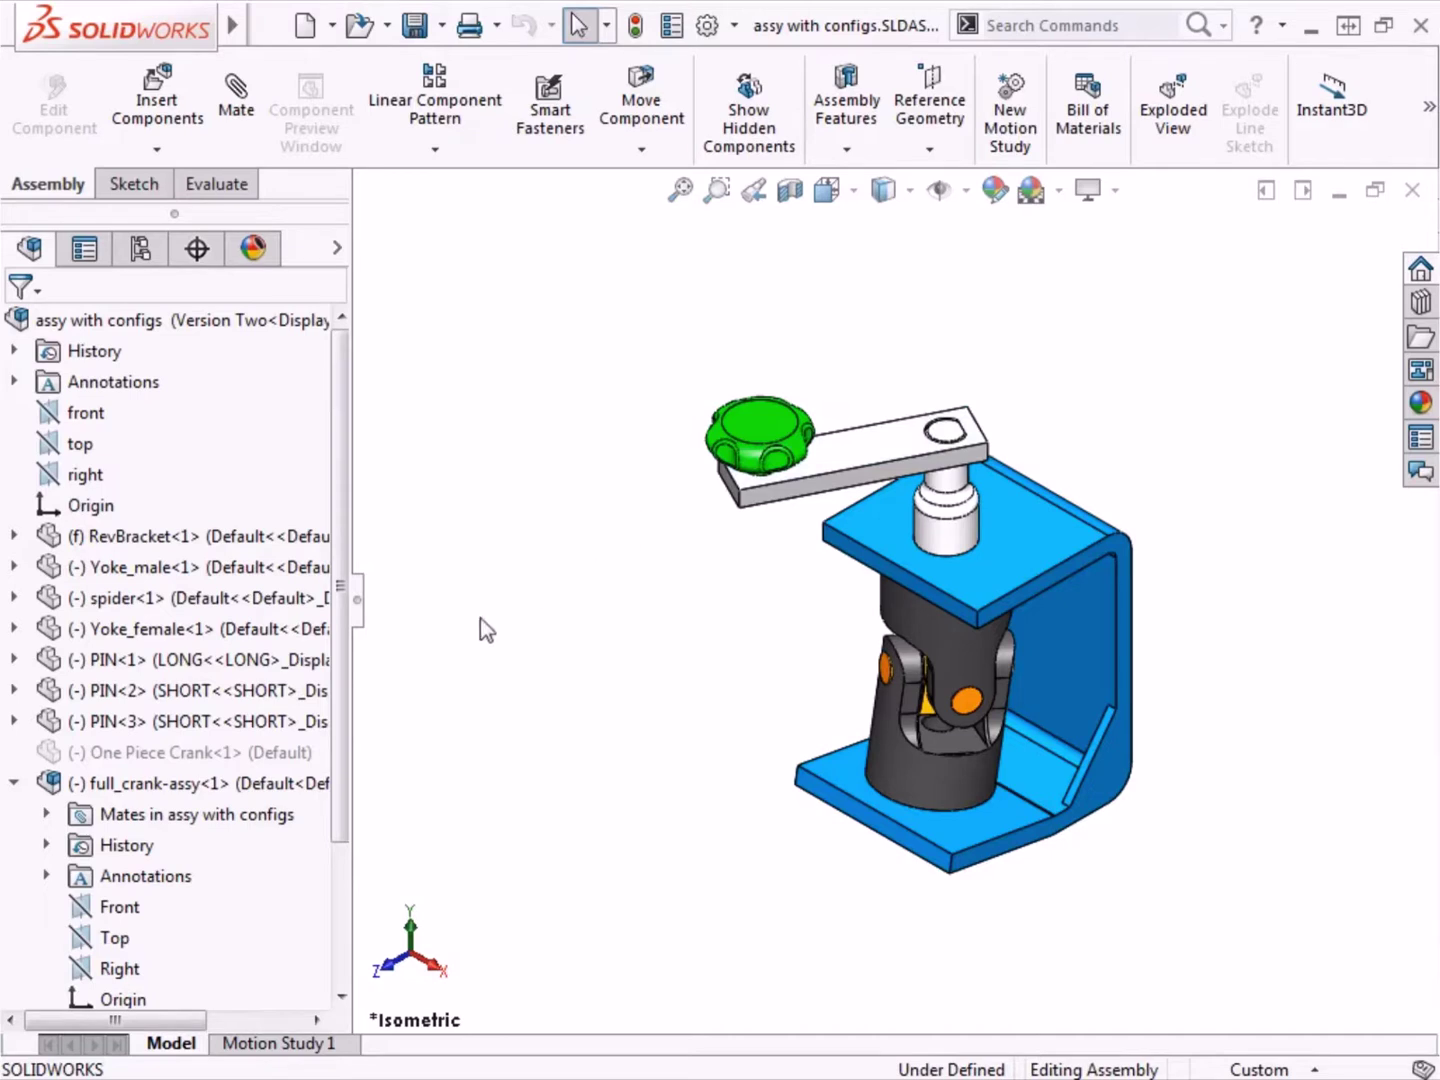
Set the full_crank-assy sub-assembly to its Ergonomic configuration and clear the selection.
click(150, 785)
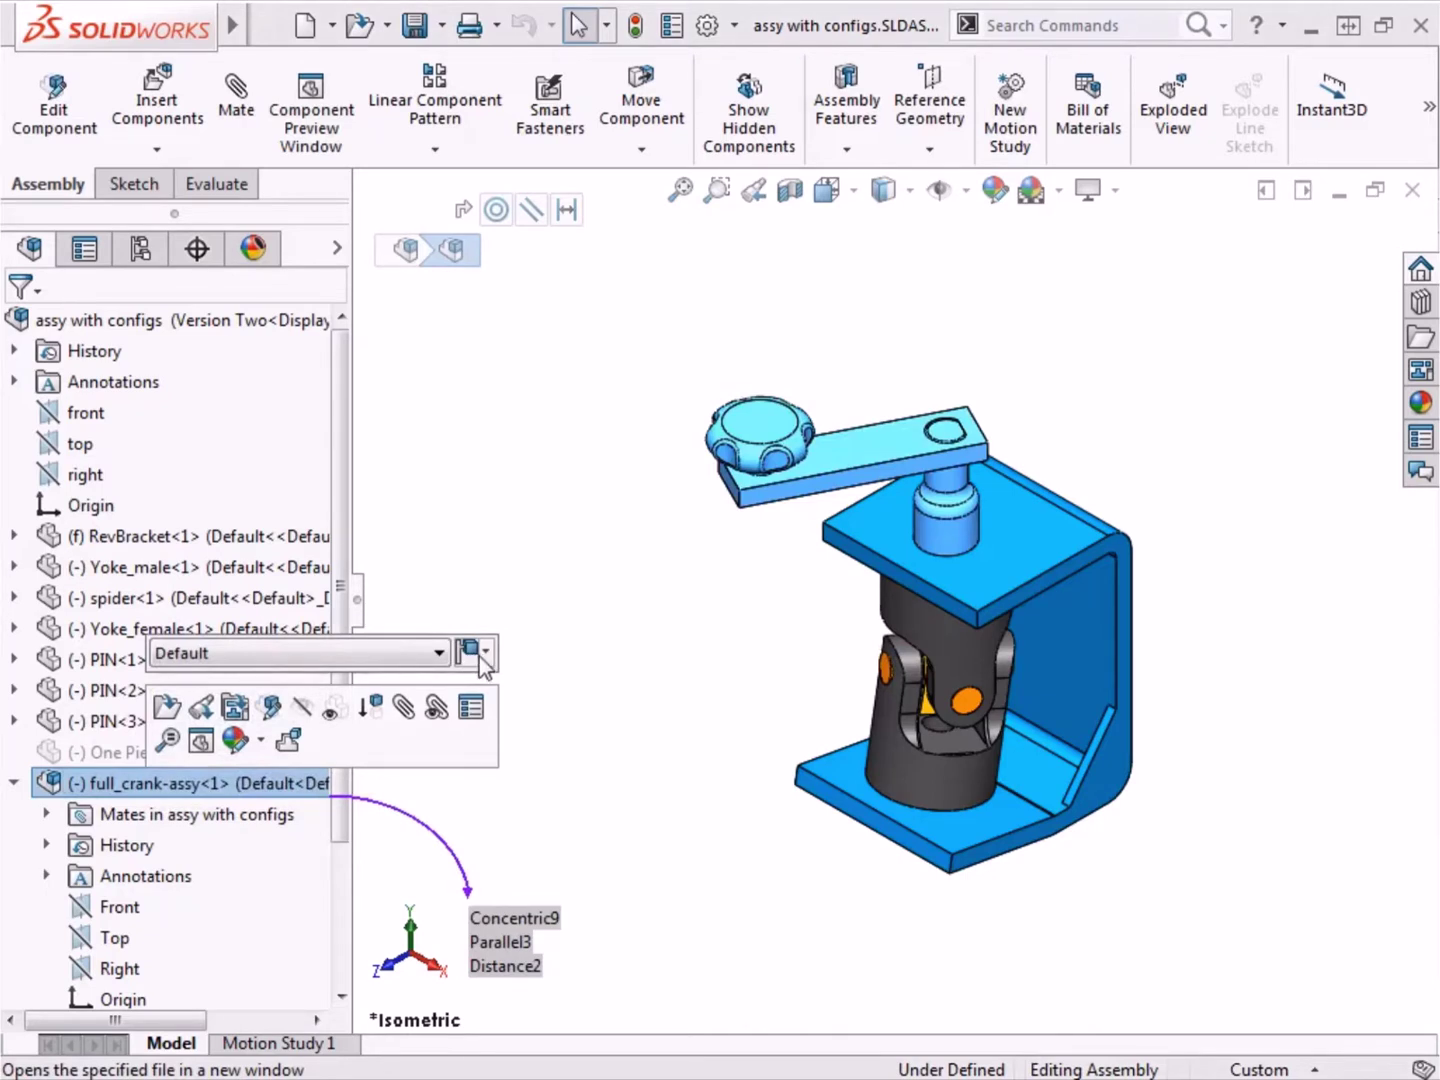
click(437, 655)
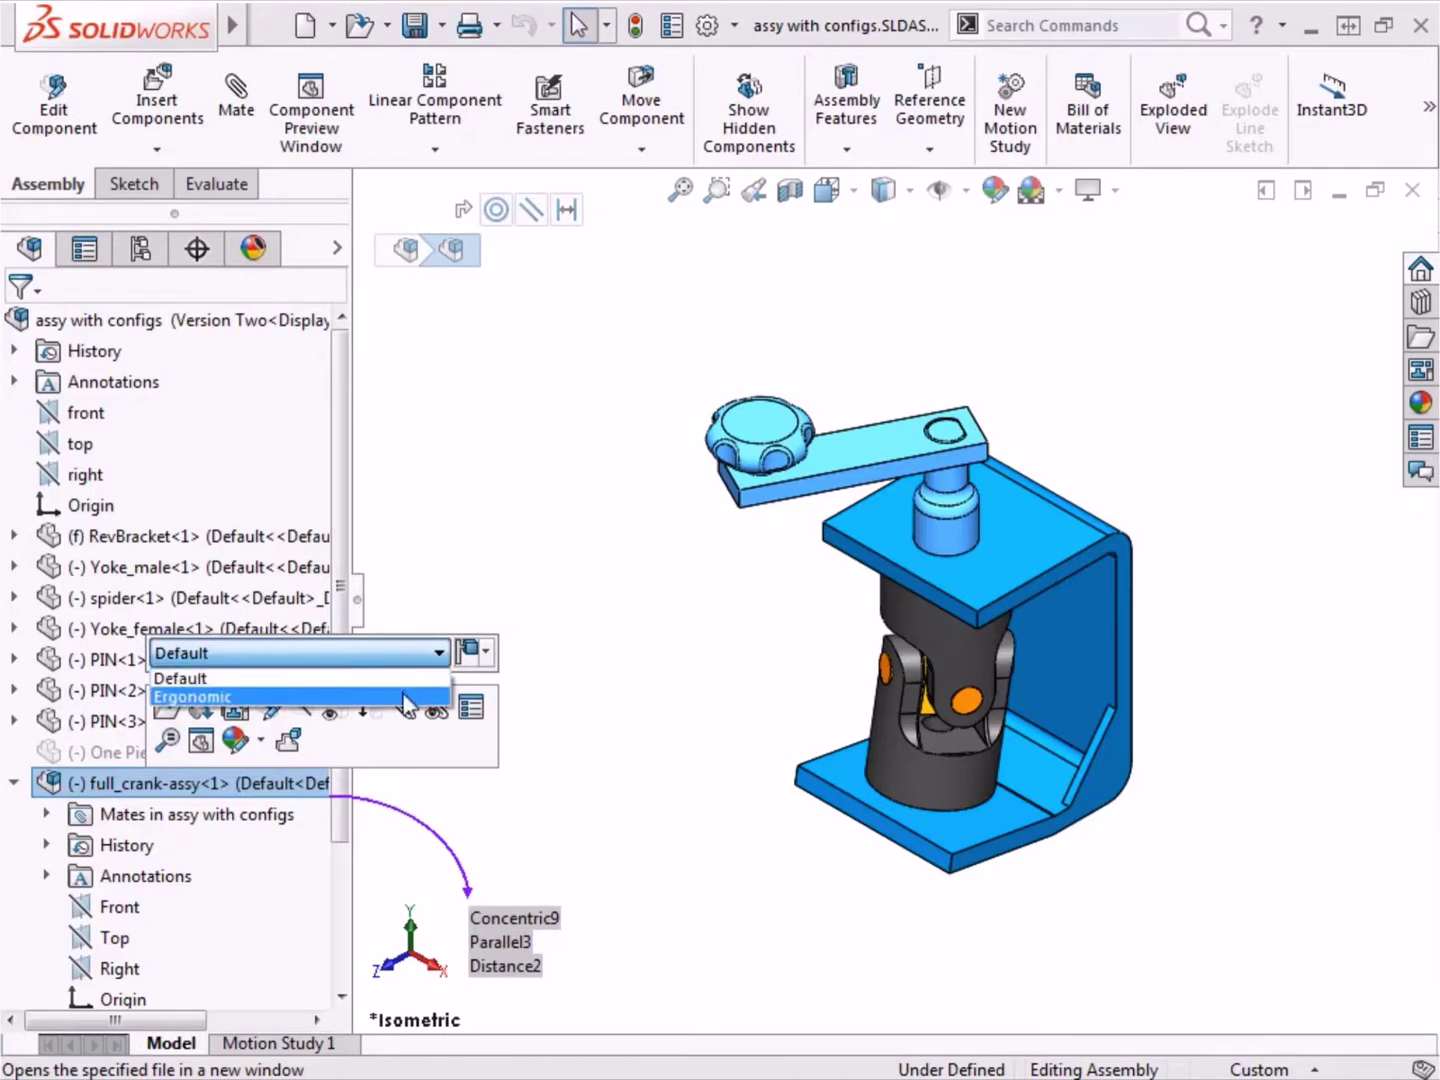
click(403, 696)
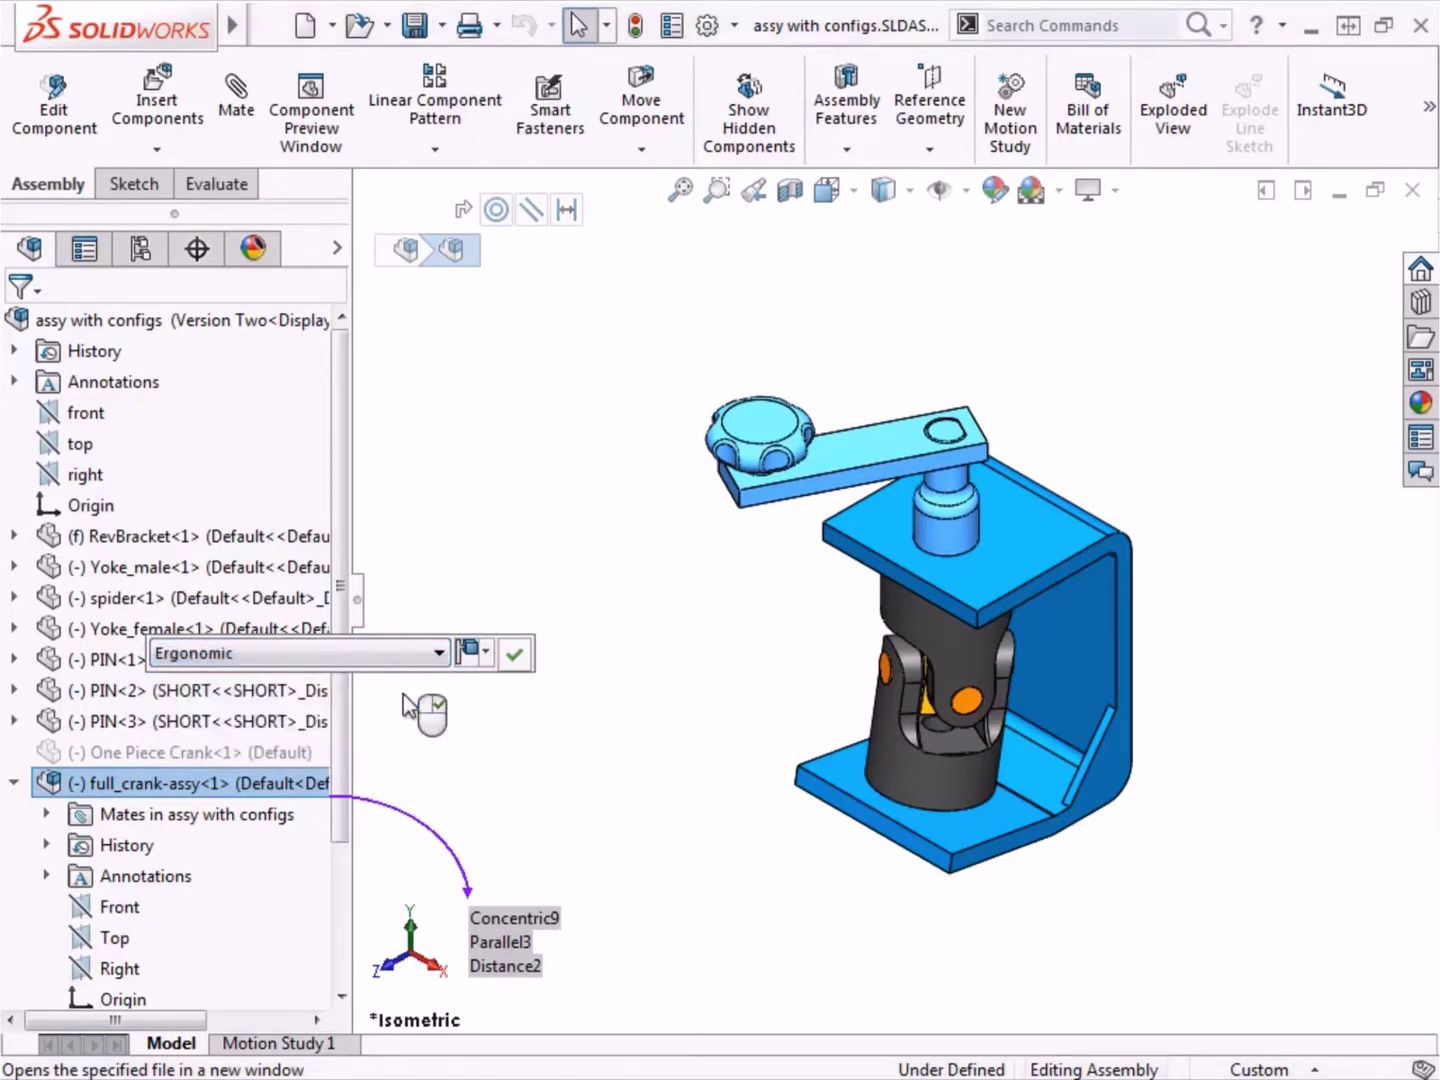
click(515, 654)
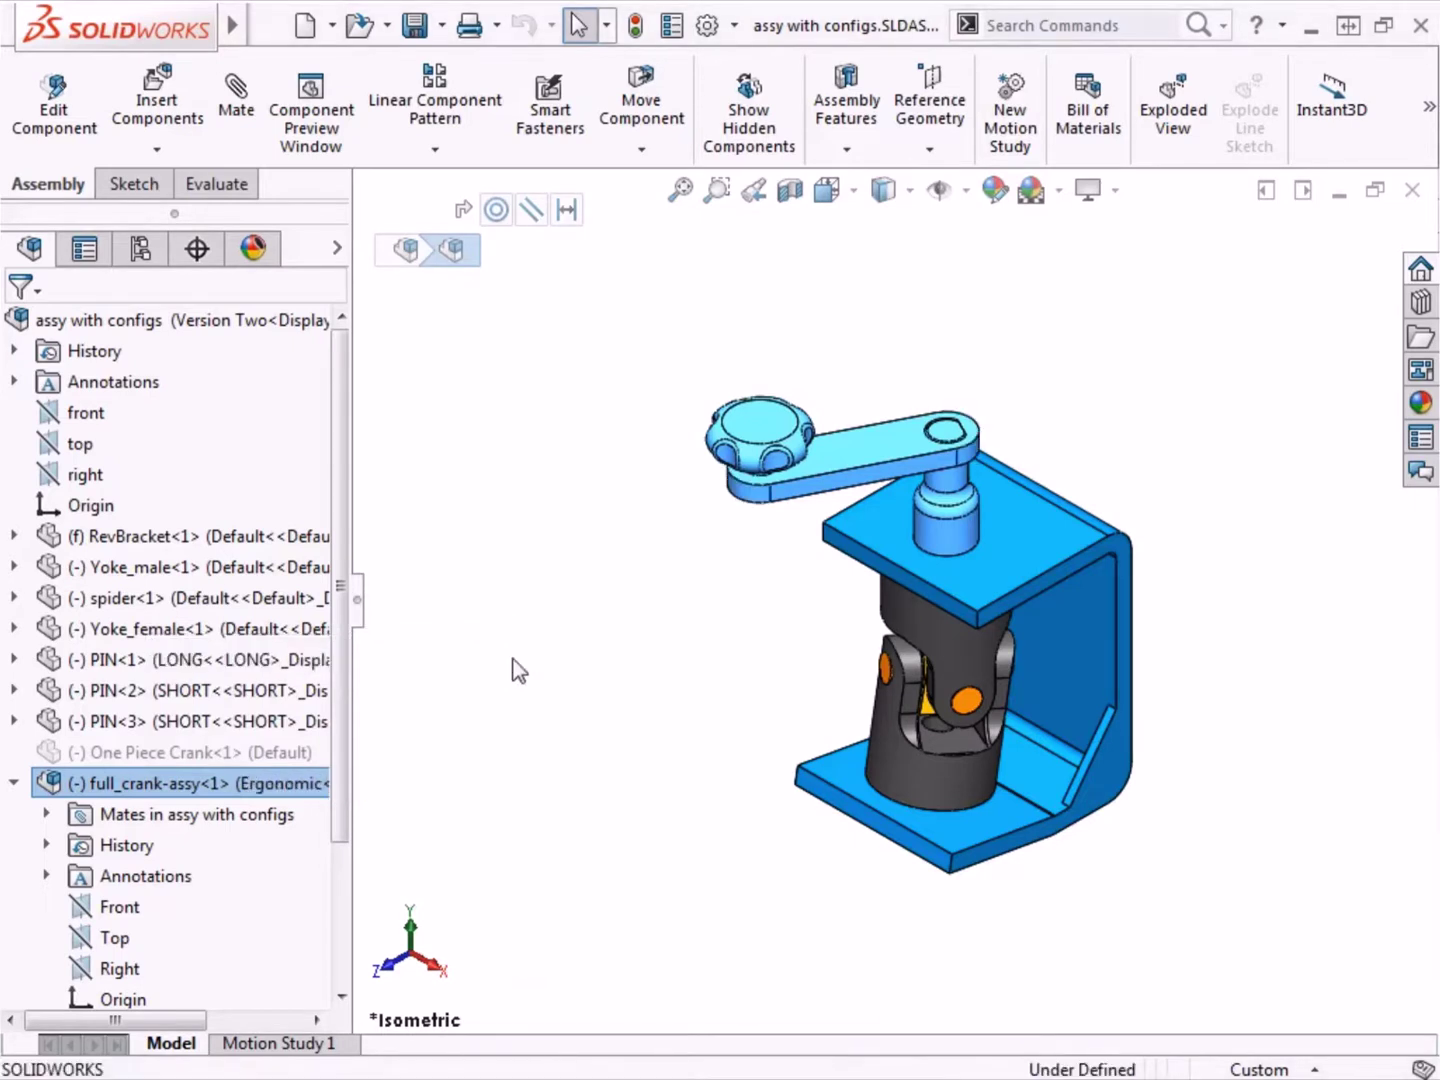
click(518, 670)
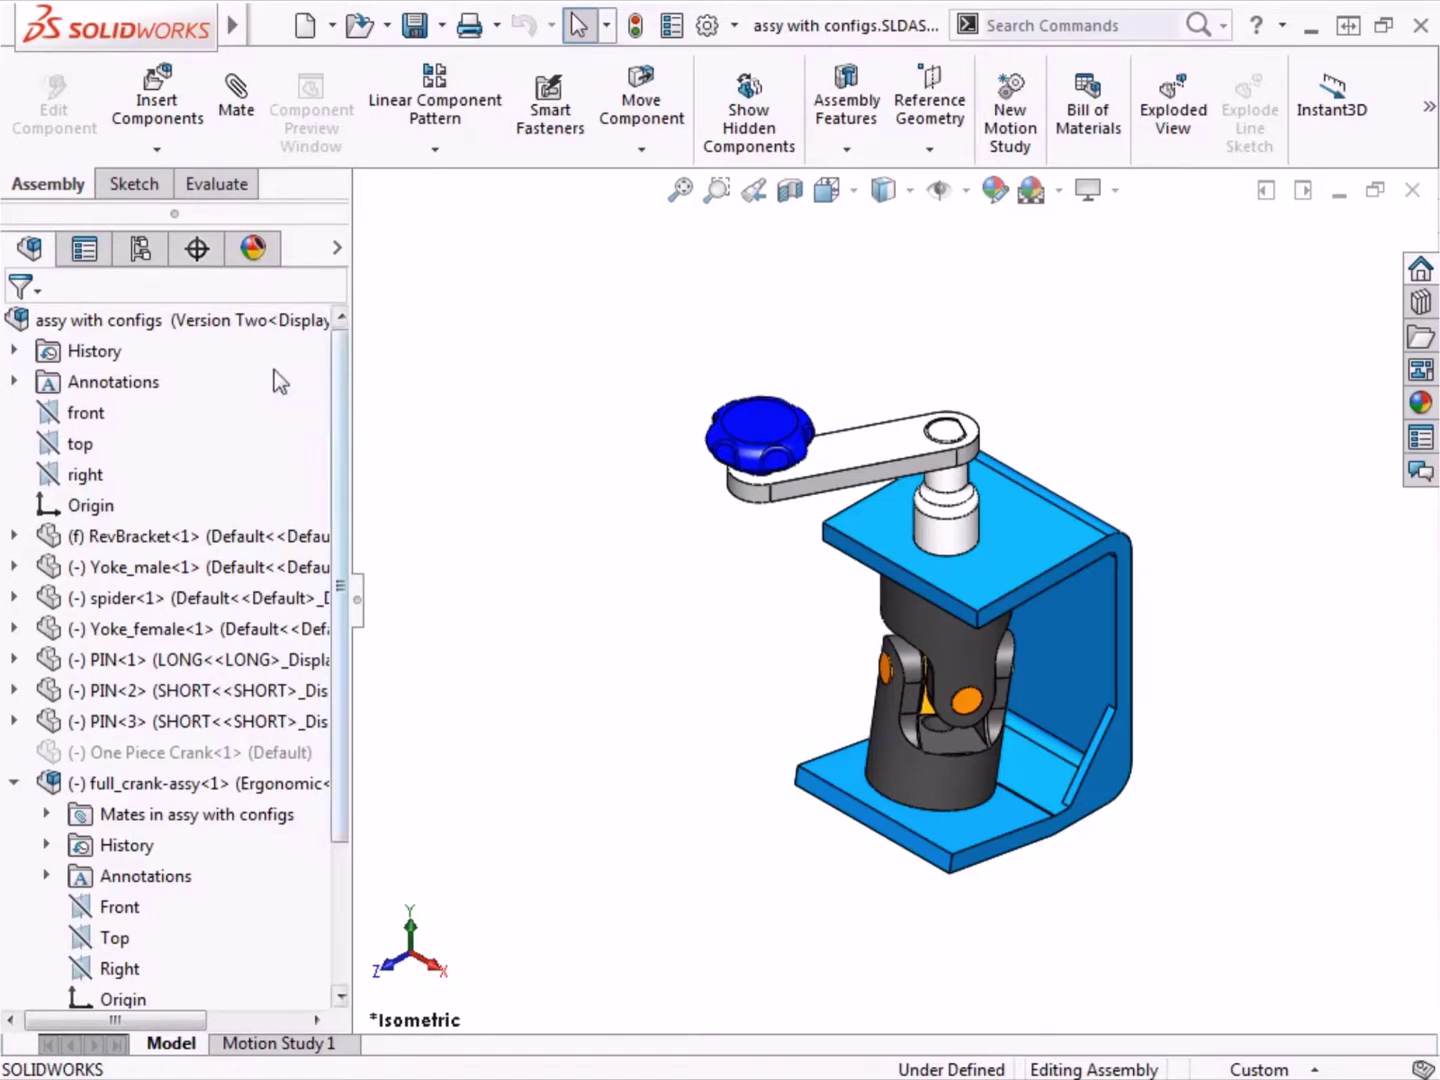
Activate the Default configuration in the ConfigurationManager.
click(145, 248)
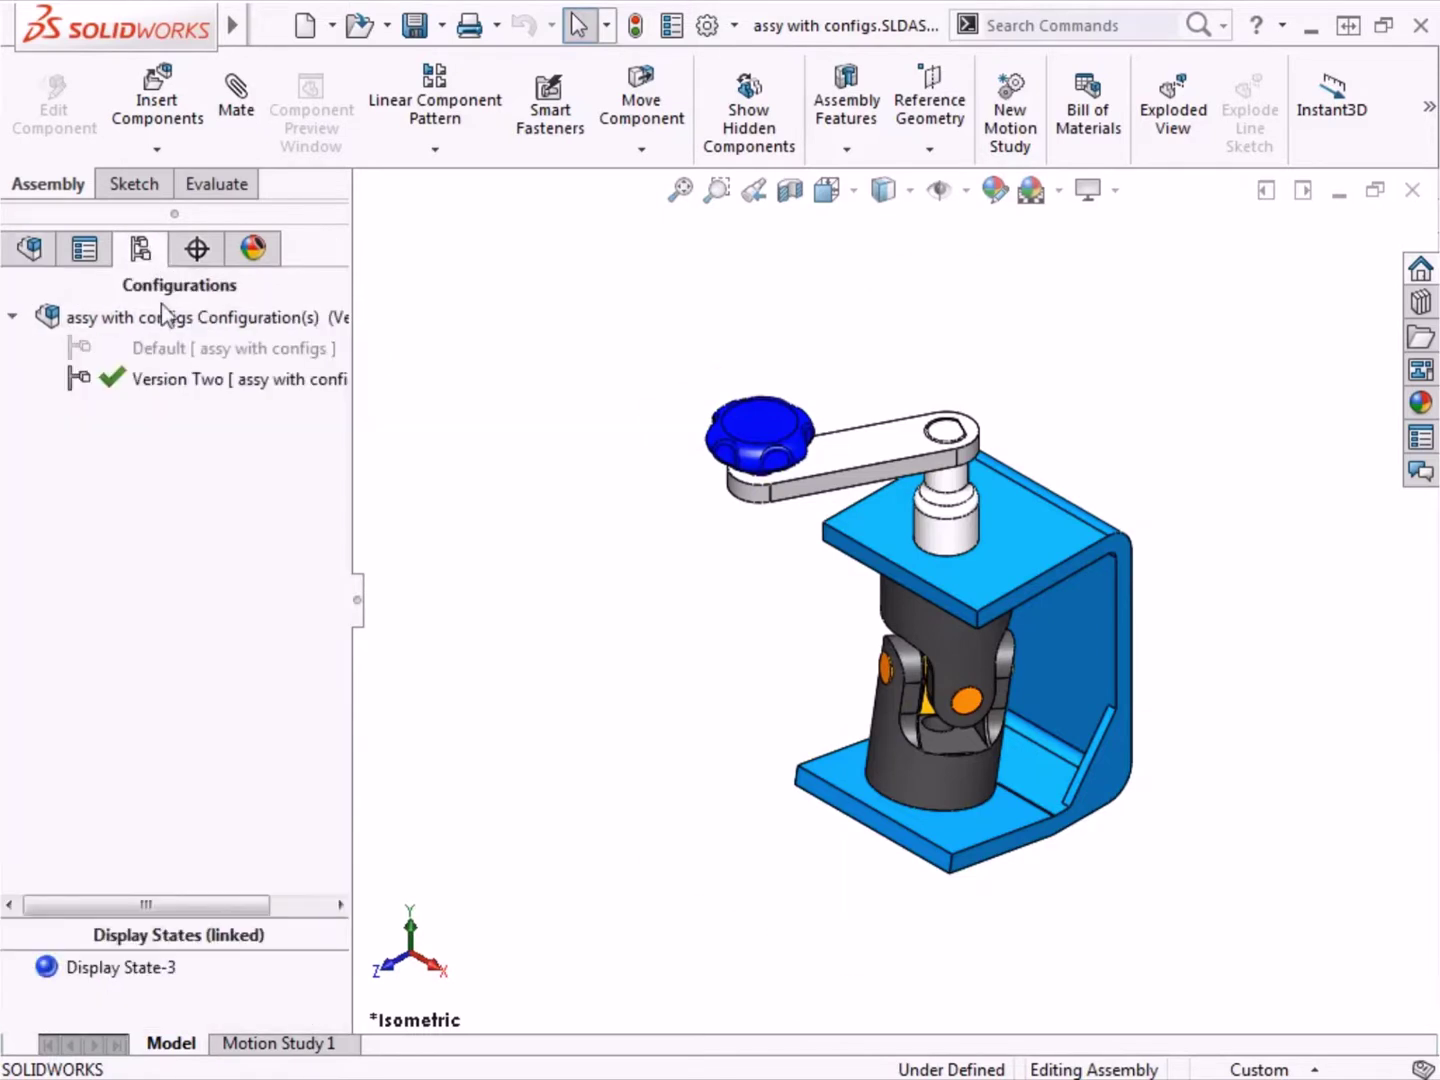
double_click(172, 350)
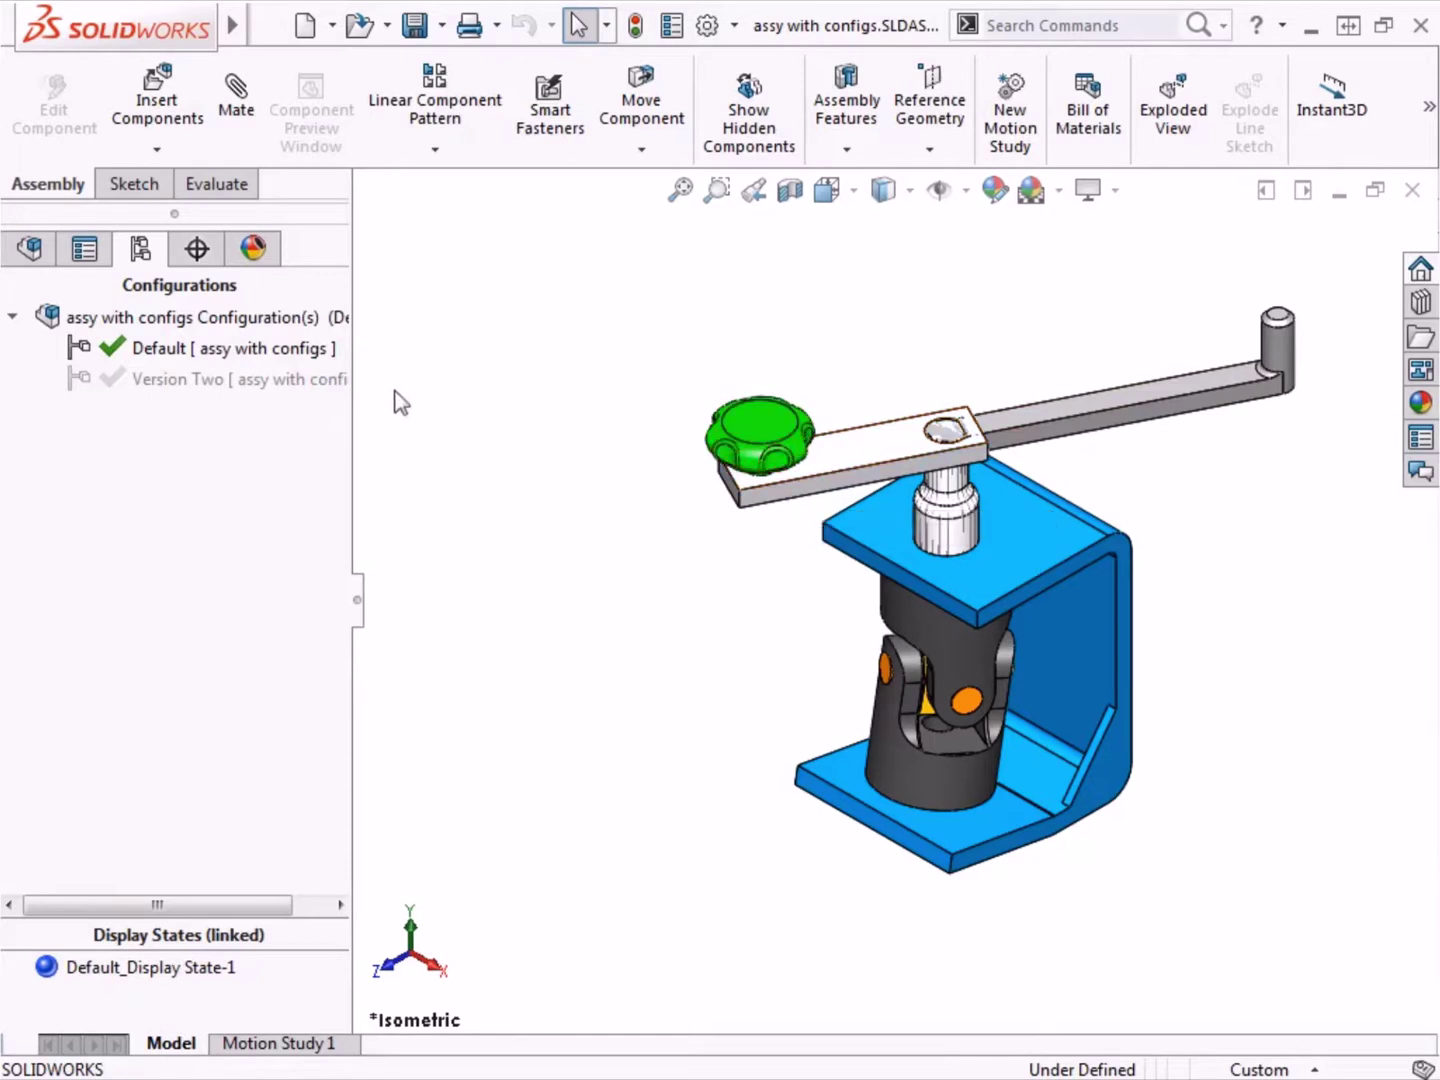
click(284, 358)
Review the Default configuration's Advanced Options, cancel without changes, and return to the component tree.
right_click(283, 358)
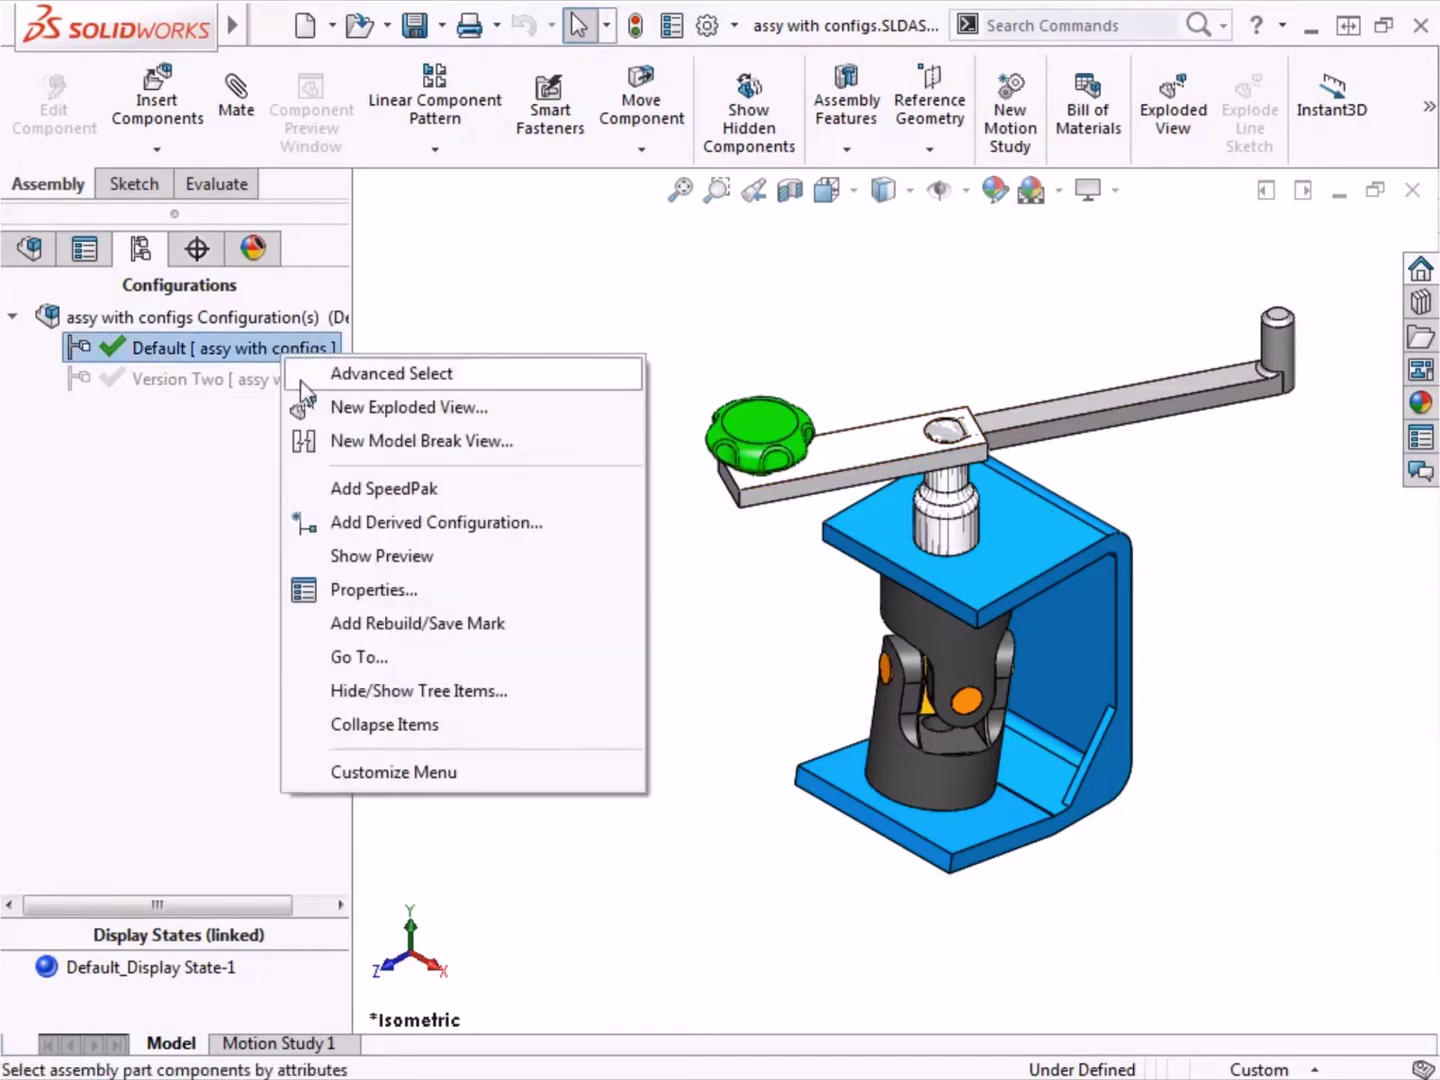
click(337, 595)
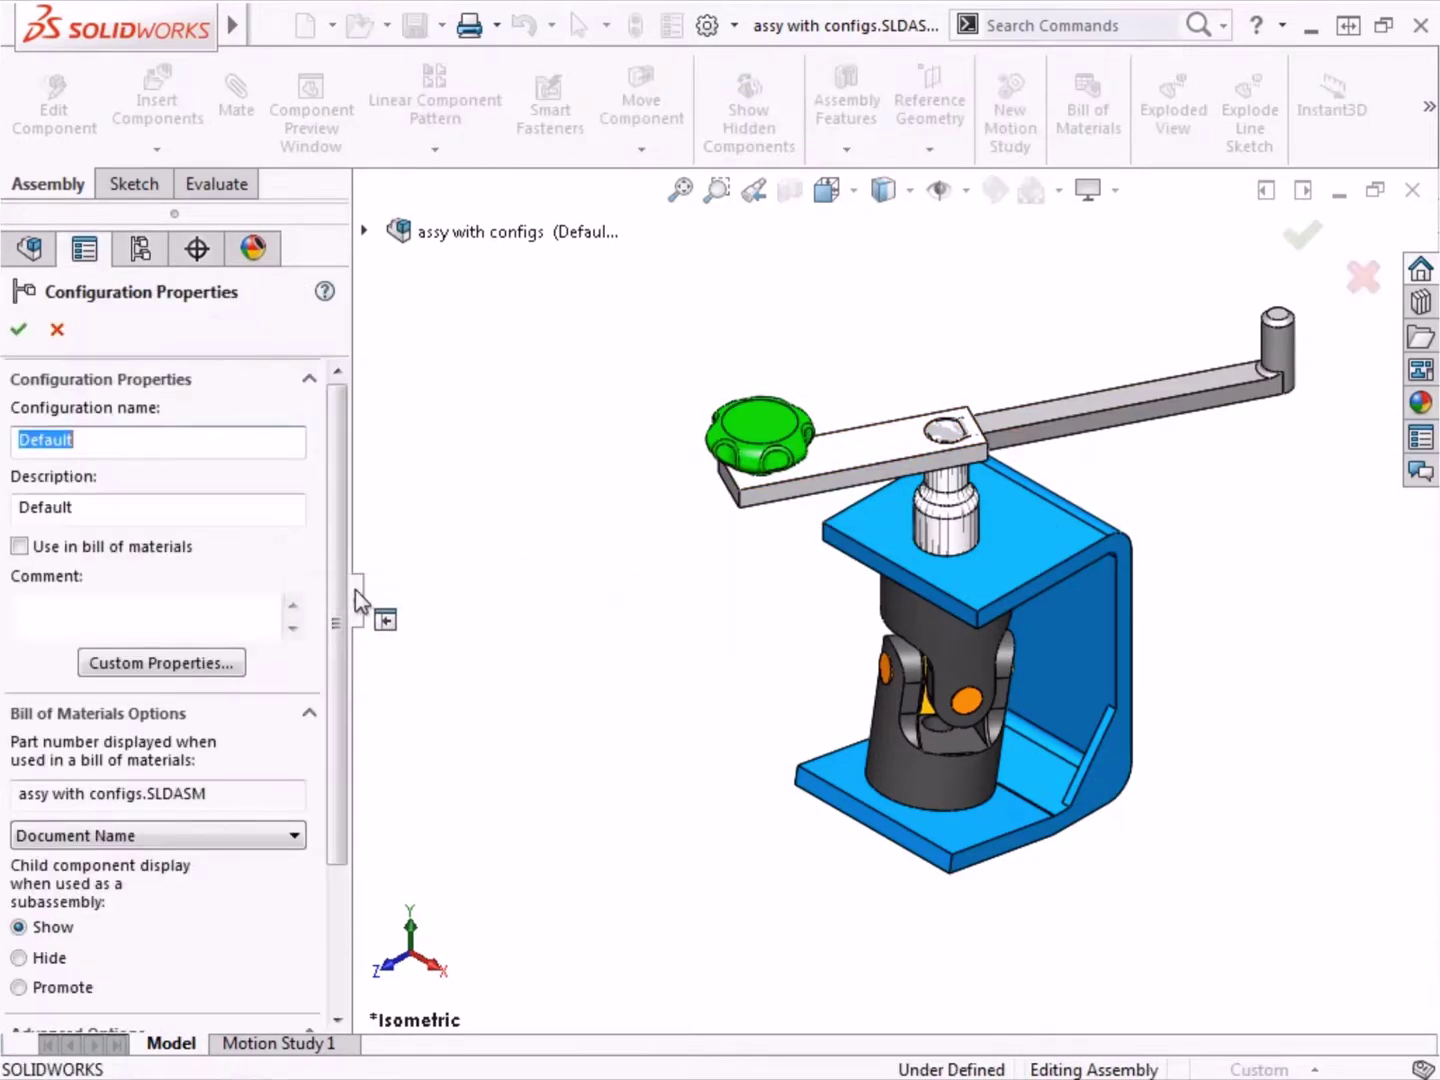
drag(341, 602, 335, 760)
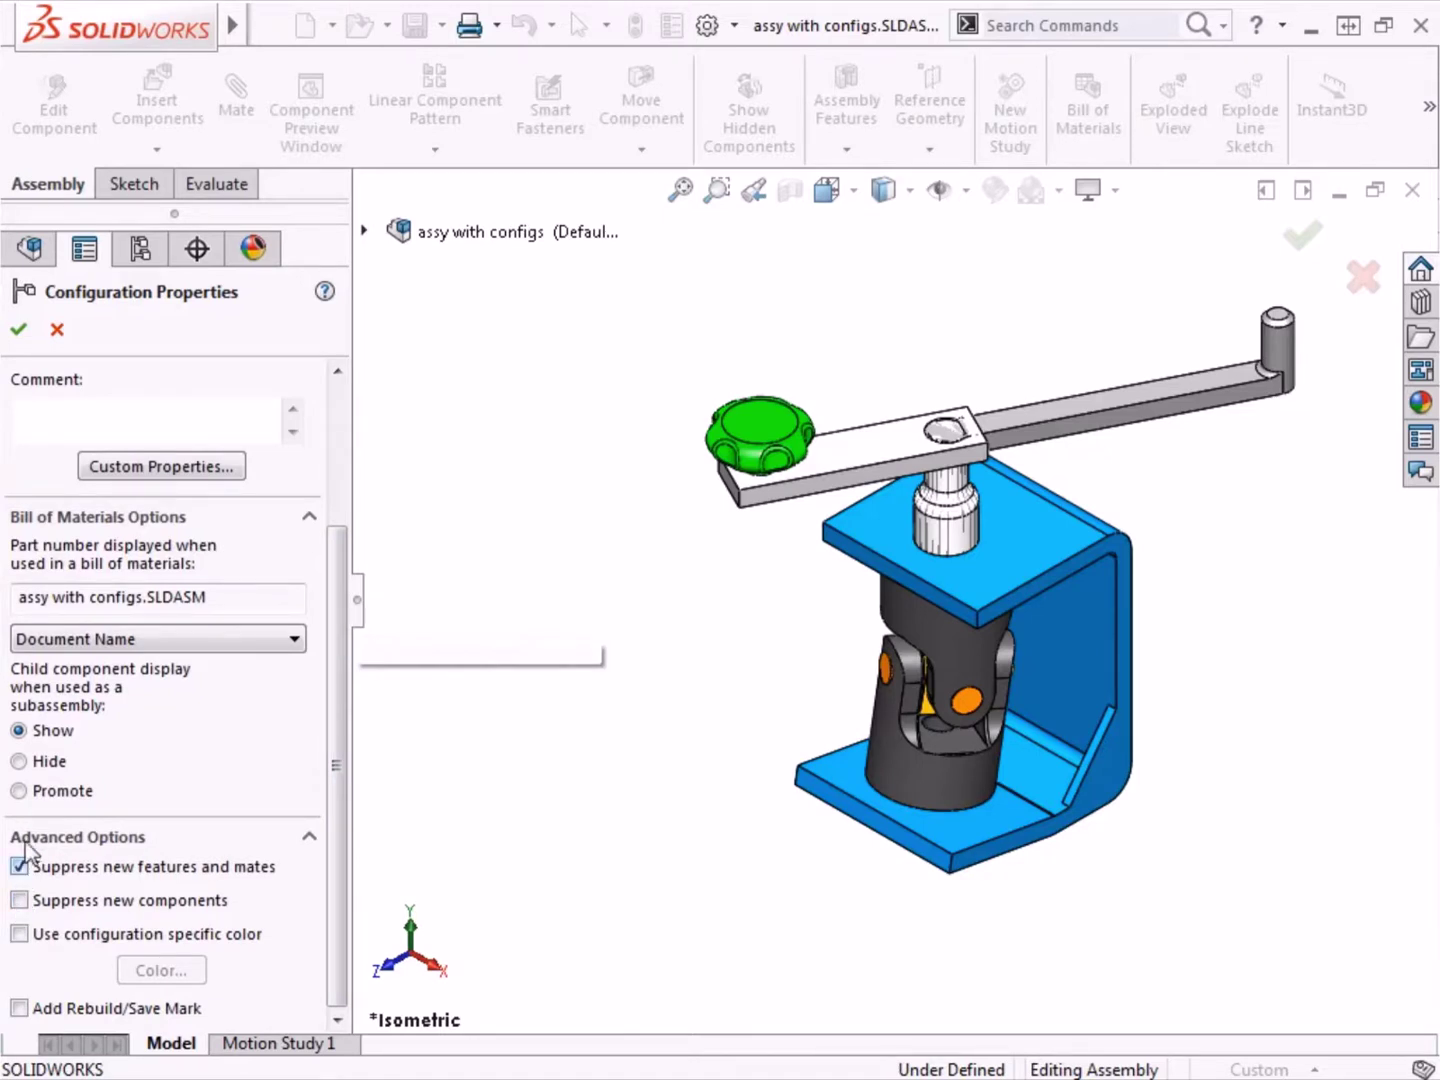
click(59, 330)
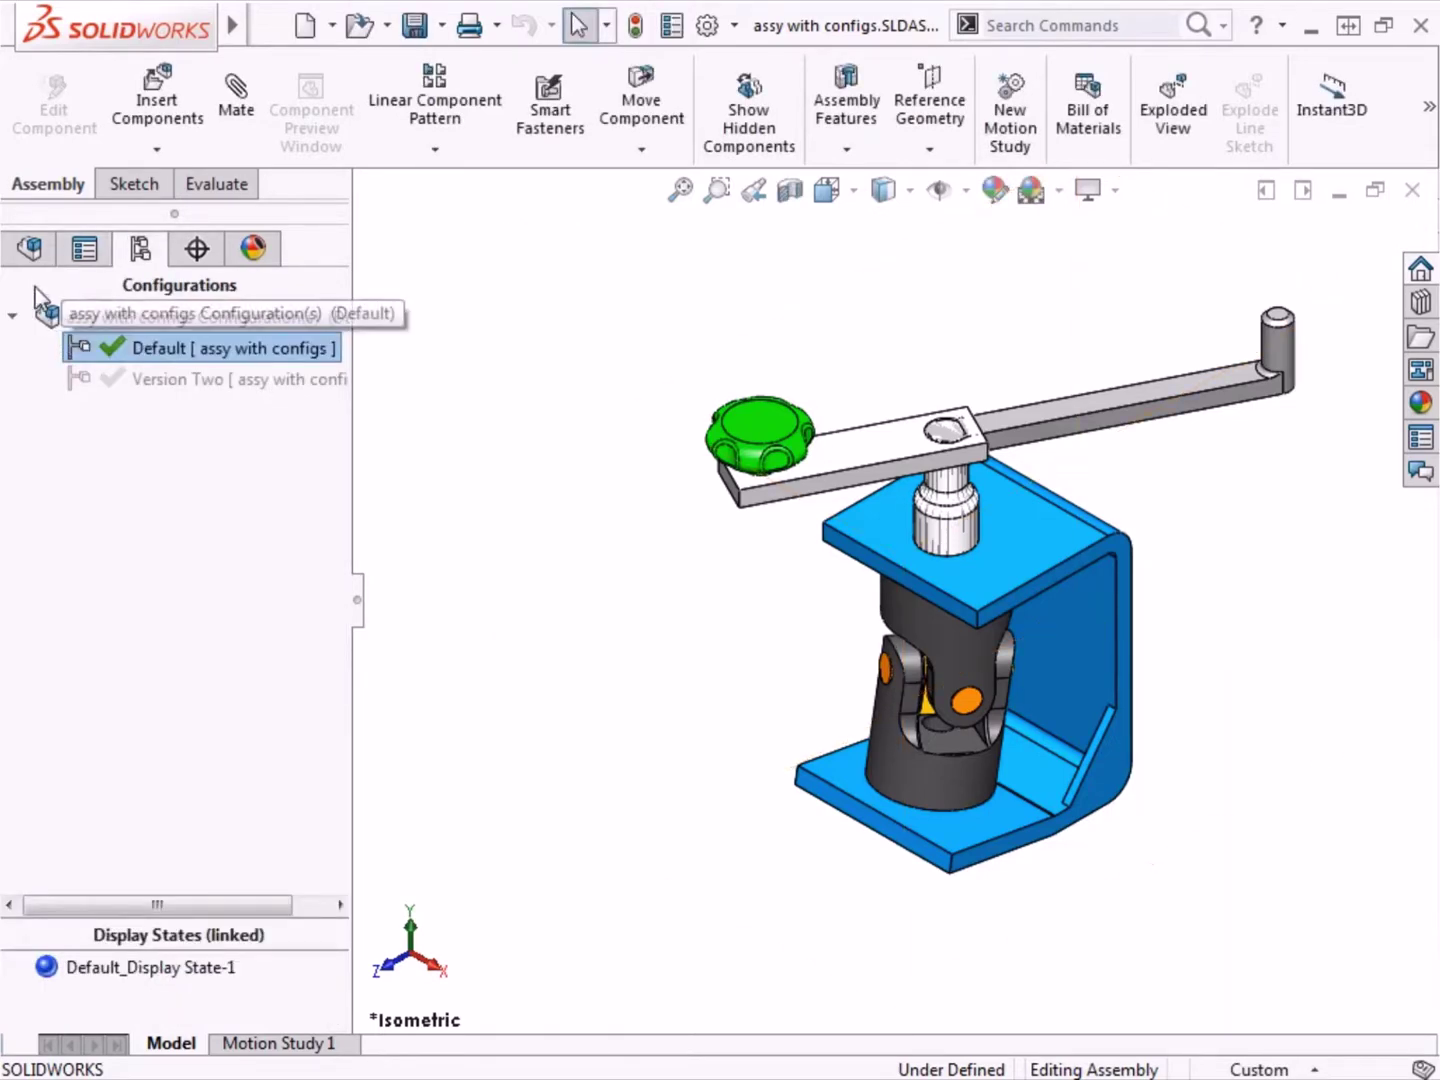
click(30, 250)
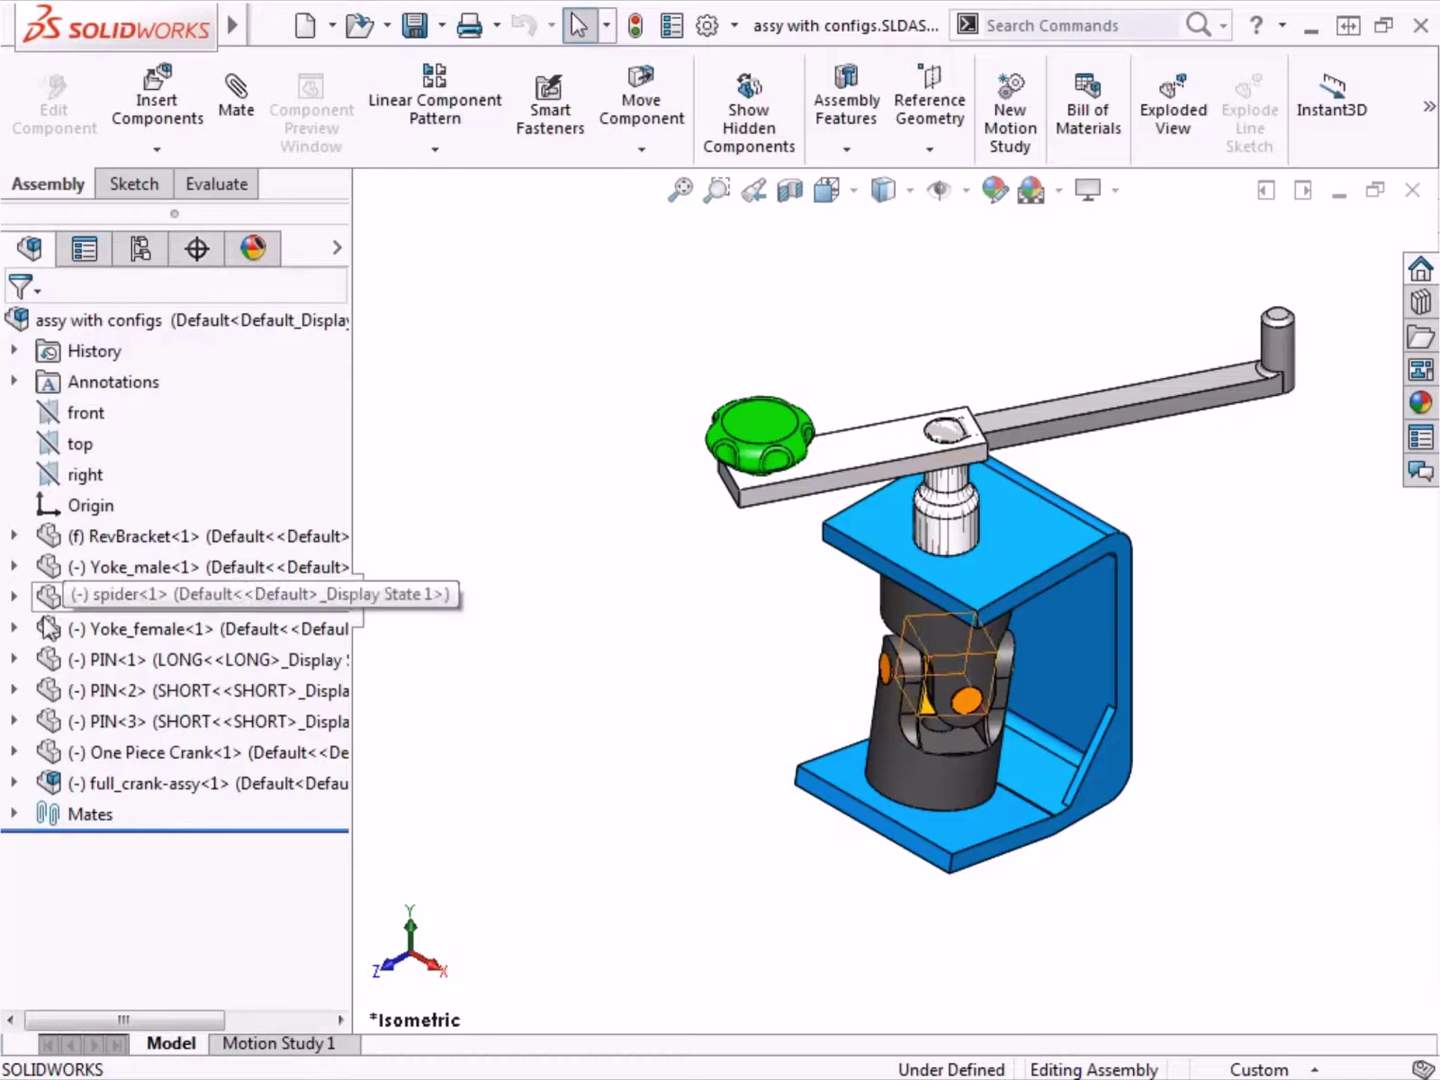
Expand Mates, drag the three-piece crank aside, and suppress full_crank-assy<1> in Default.
click(14, 814)
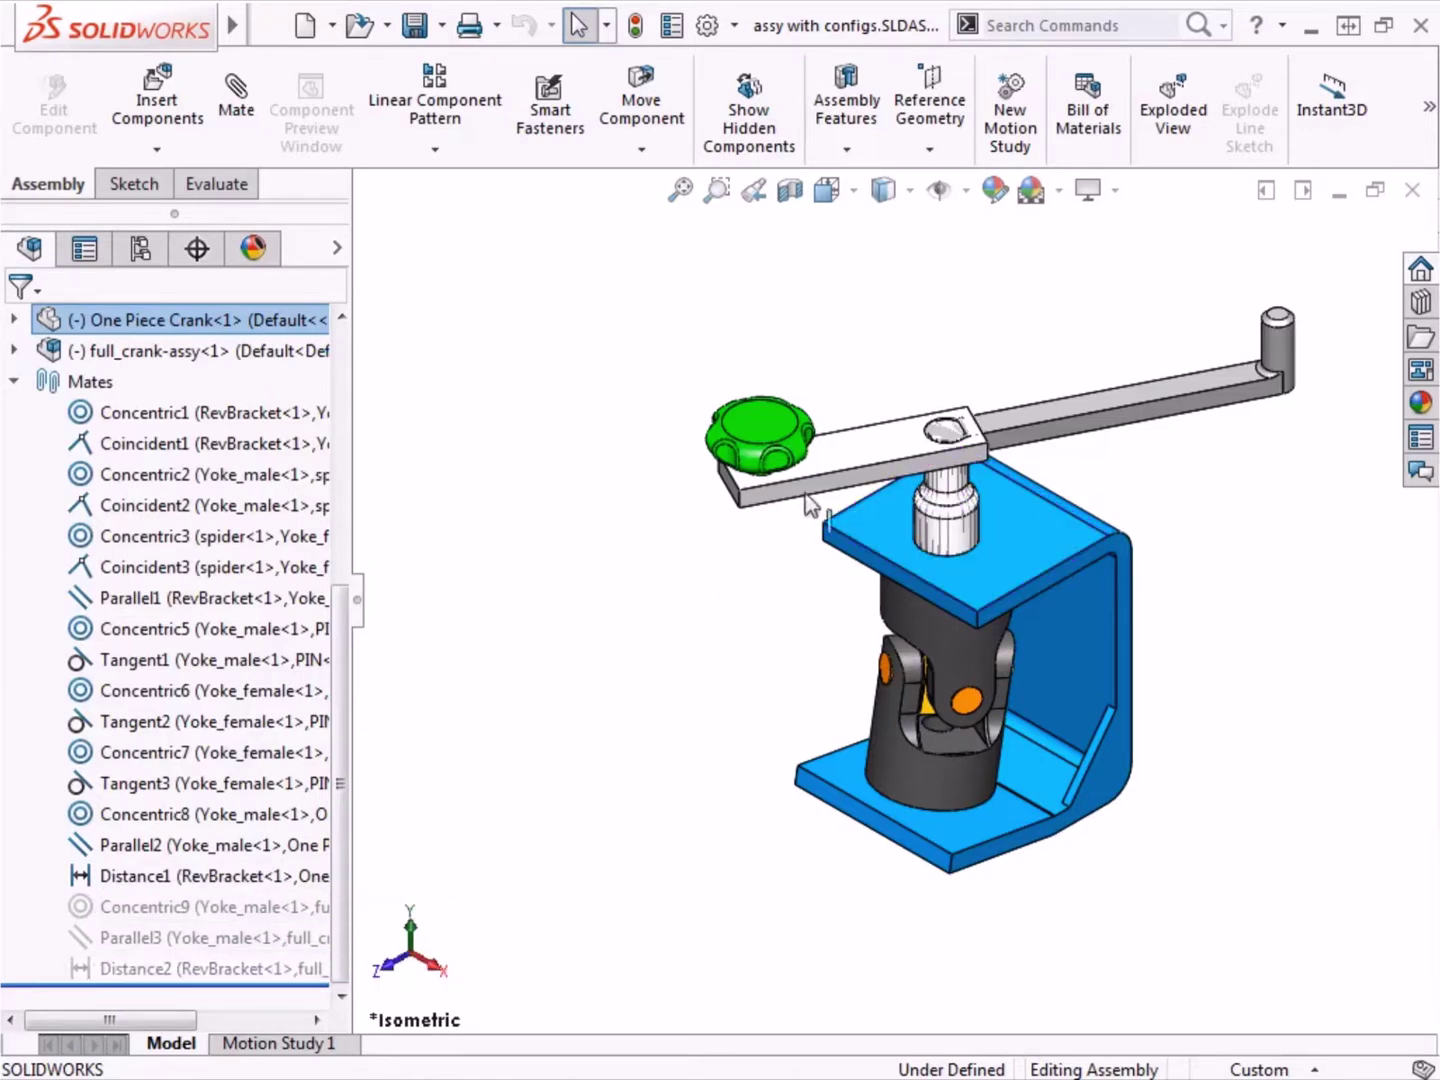
drag(845, 465, 590, 350)
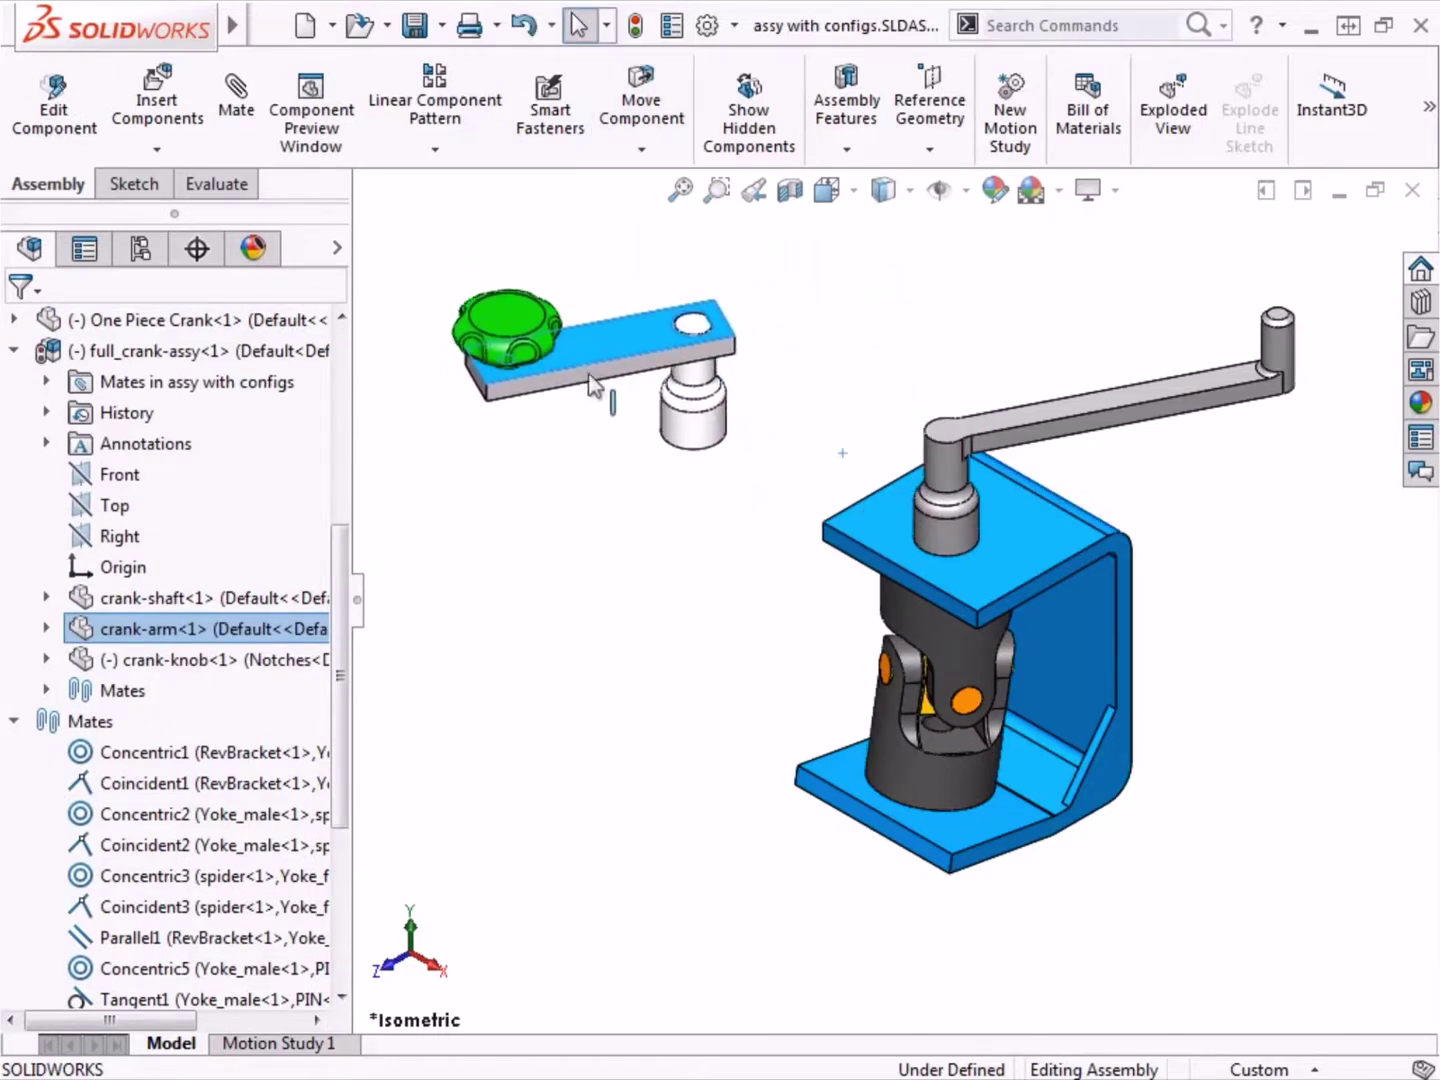
click(577, 480)
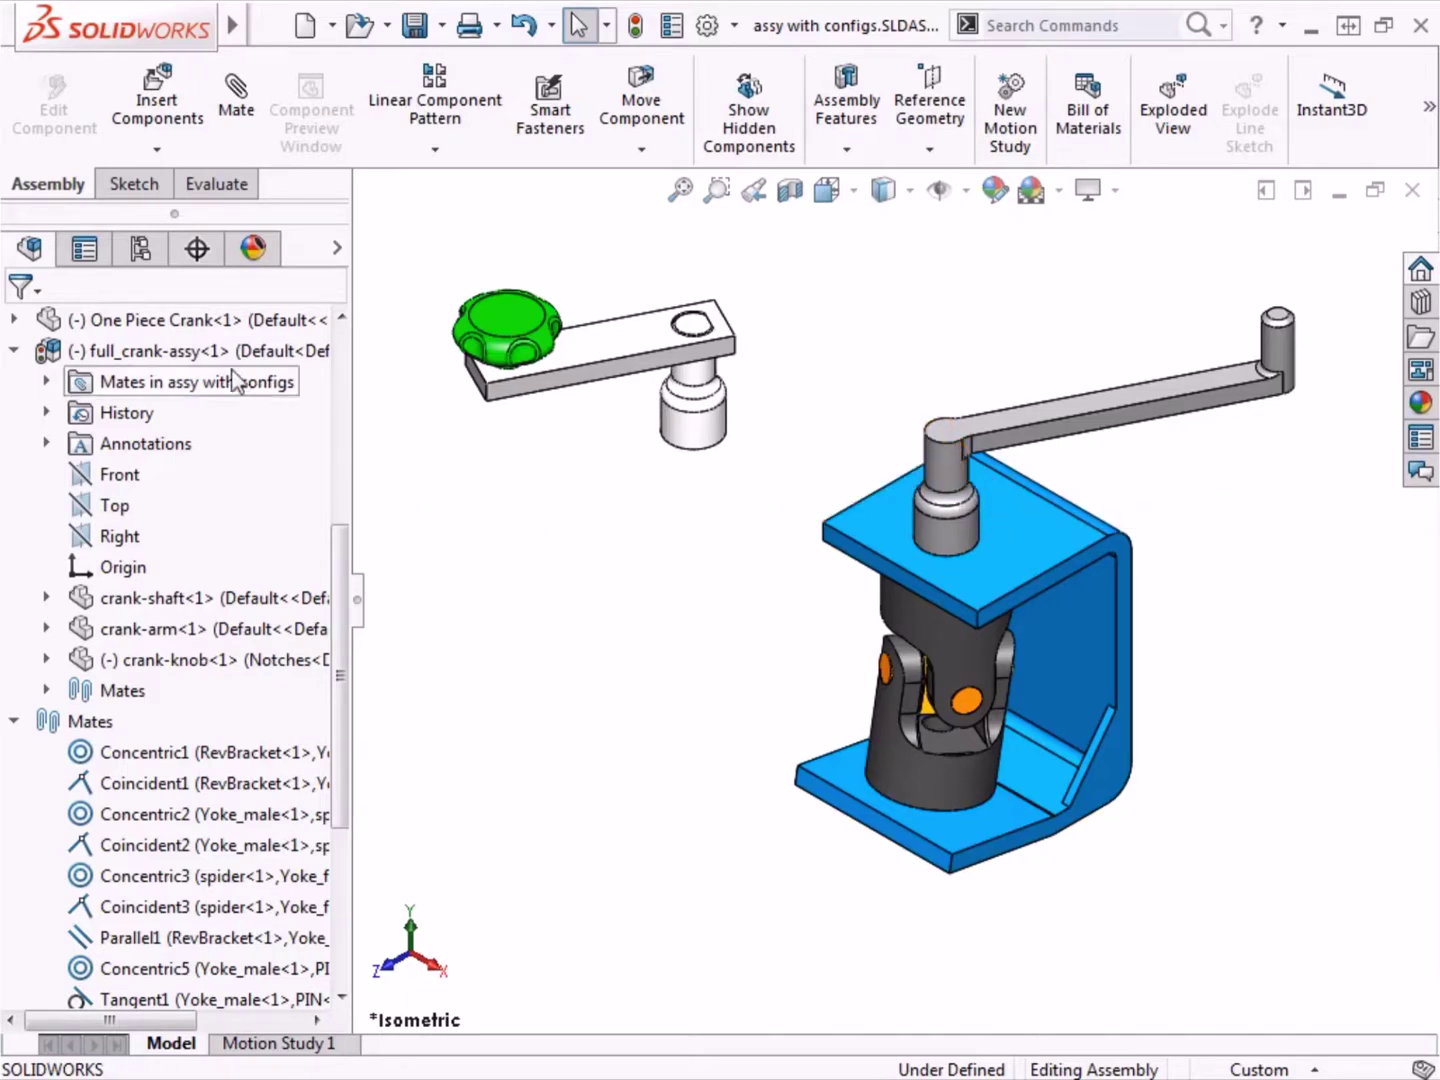
click(200, 351)
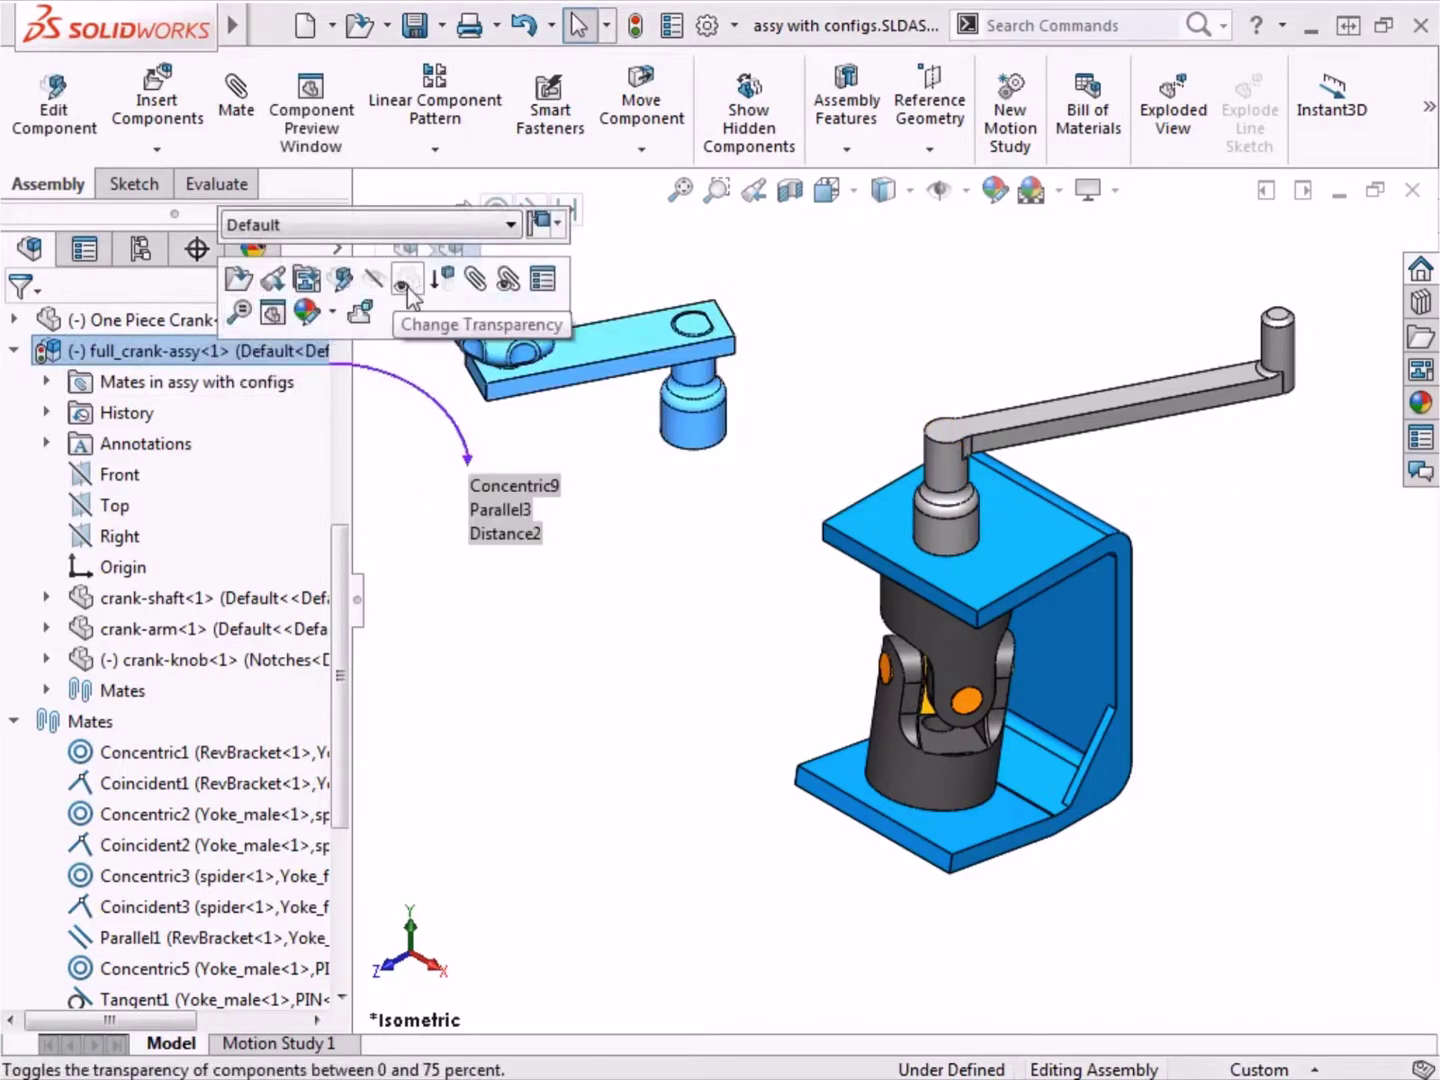
click(441, 280)
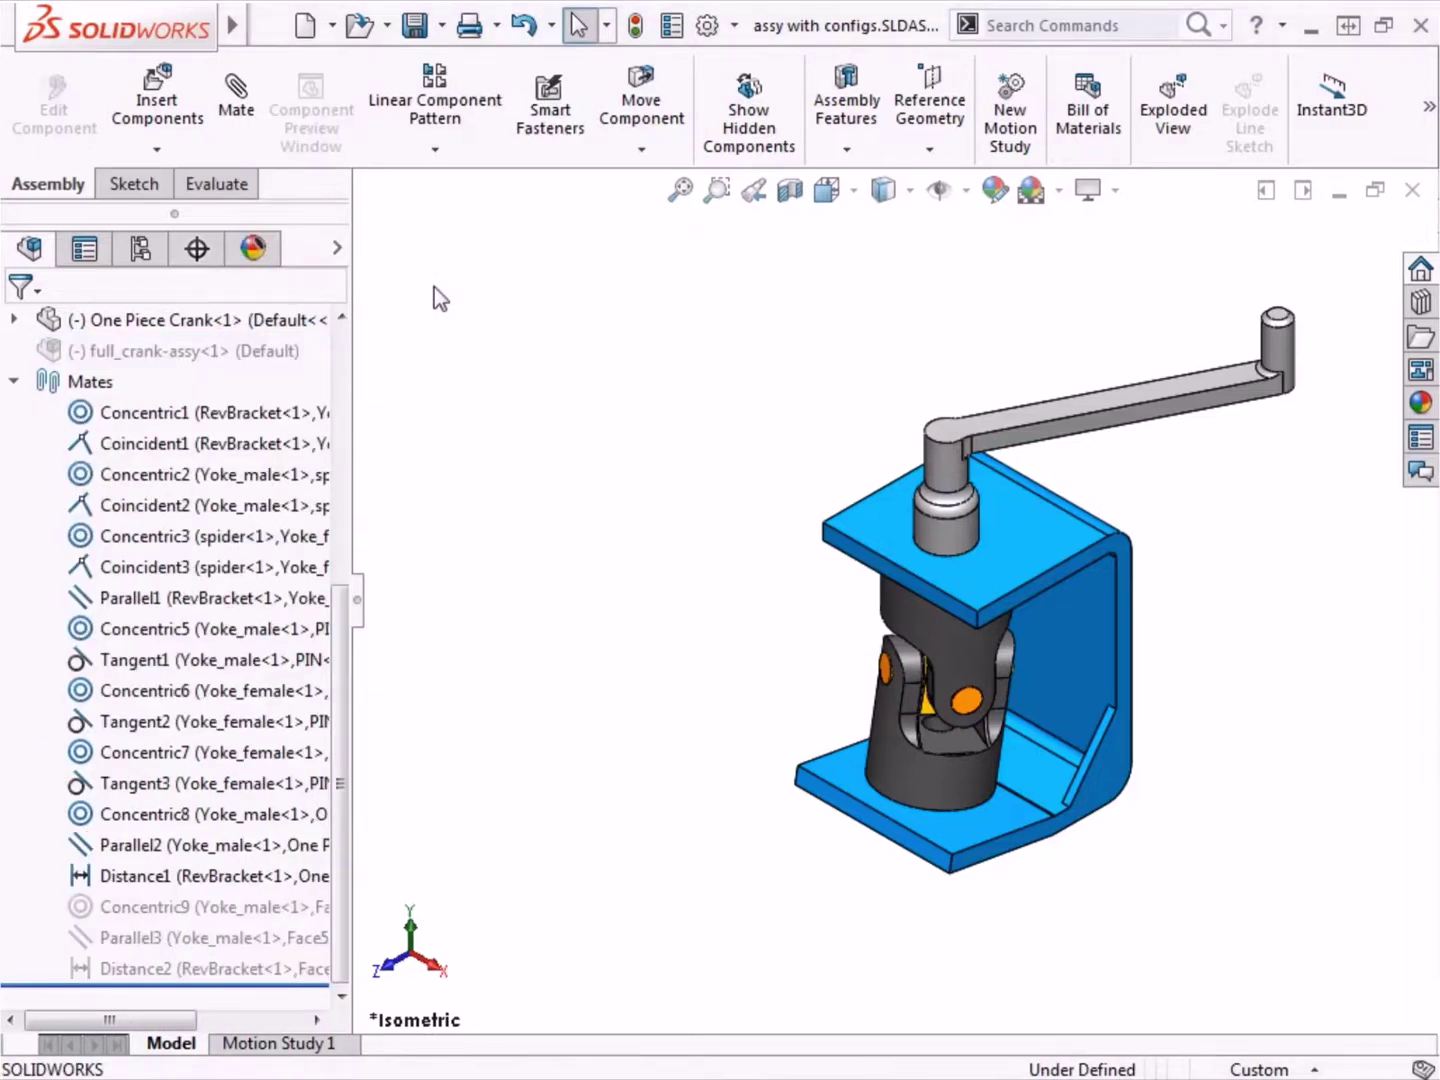
Rename Default to 'Version One', then toggle to Version Two and back to Version One.
click(134, 249)
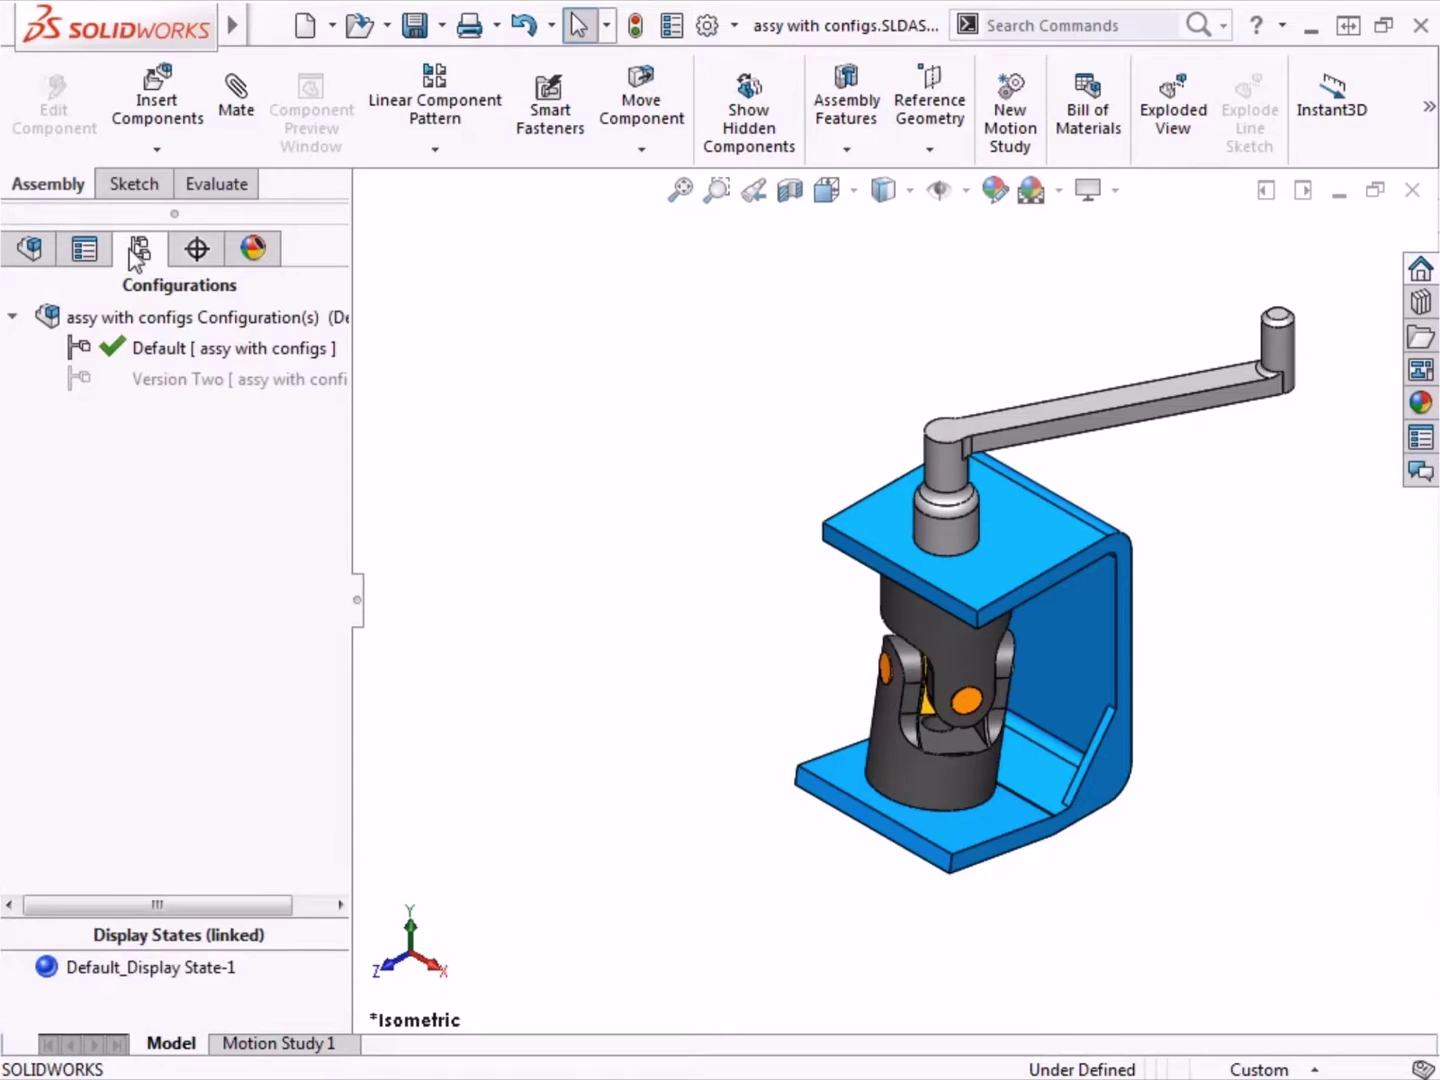
double_click(155, 350)
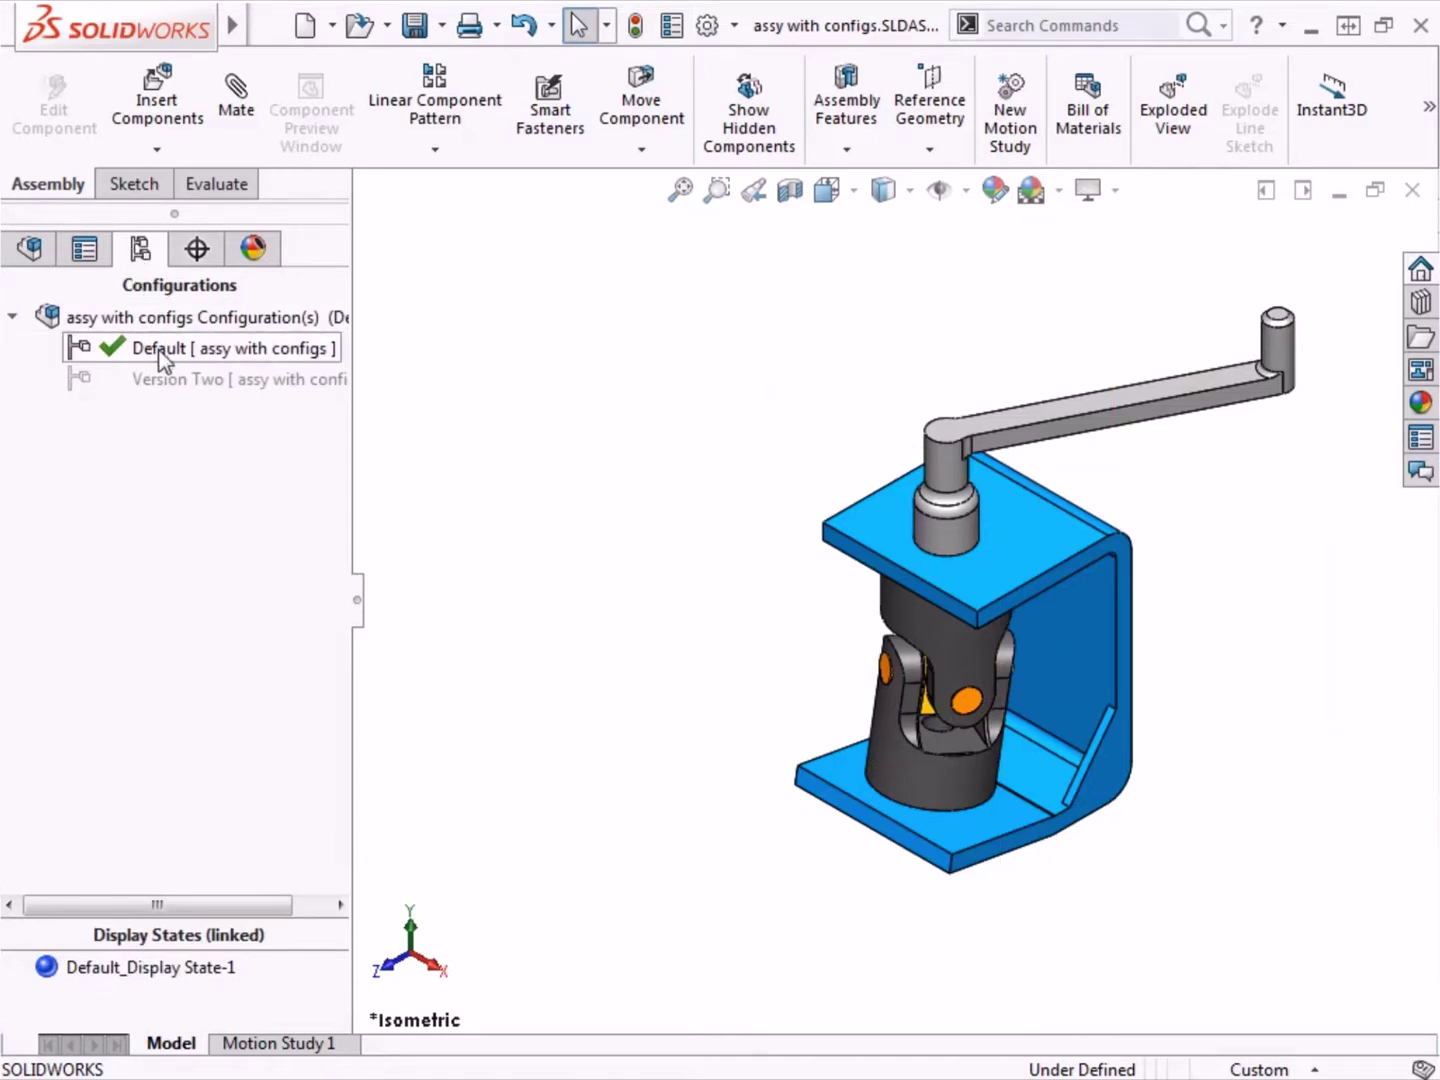
click(158, 352)
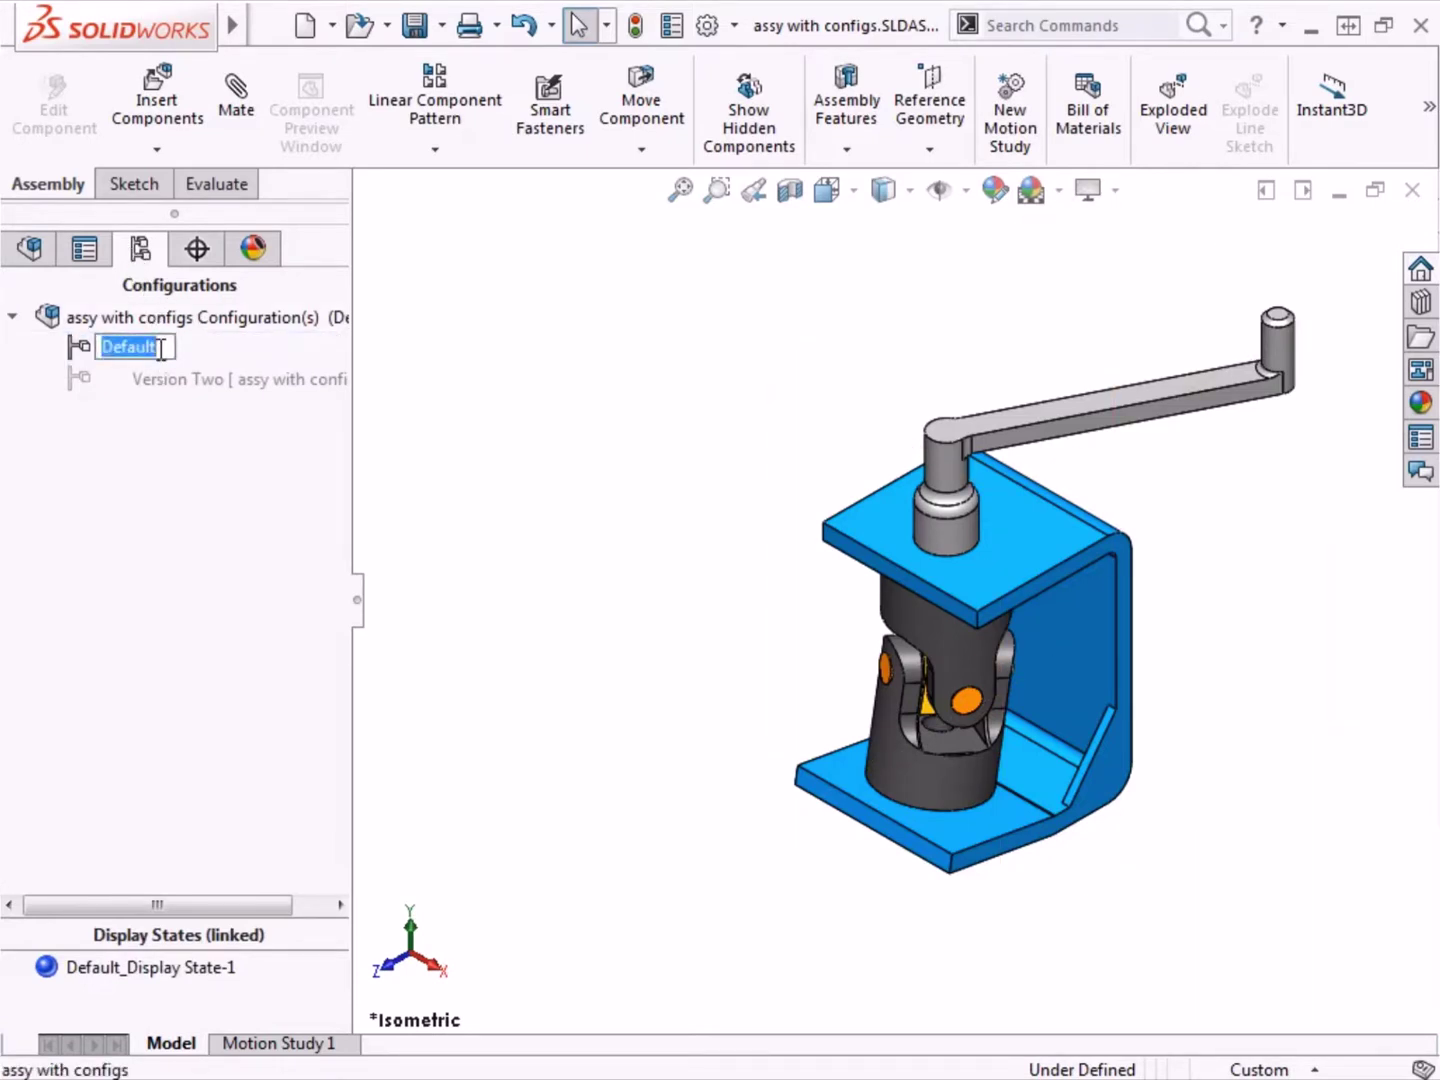
text(Version One)
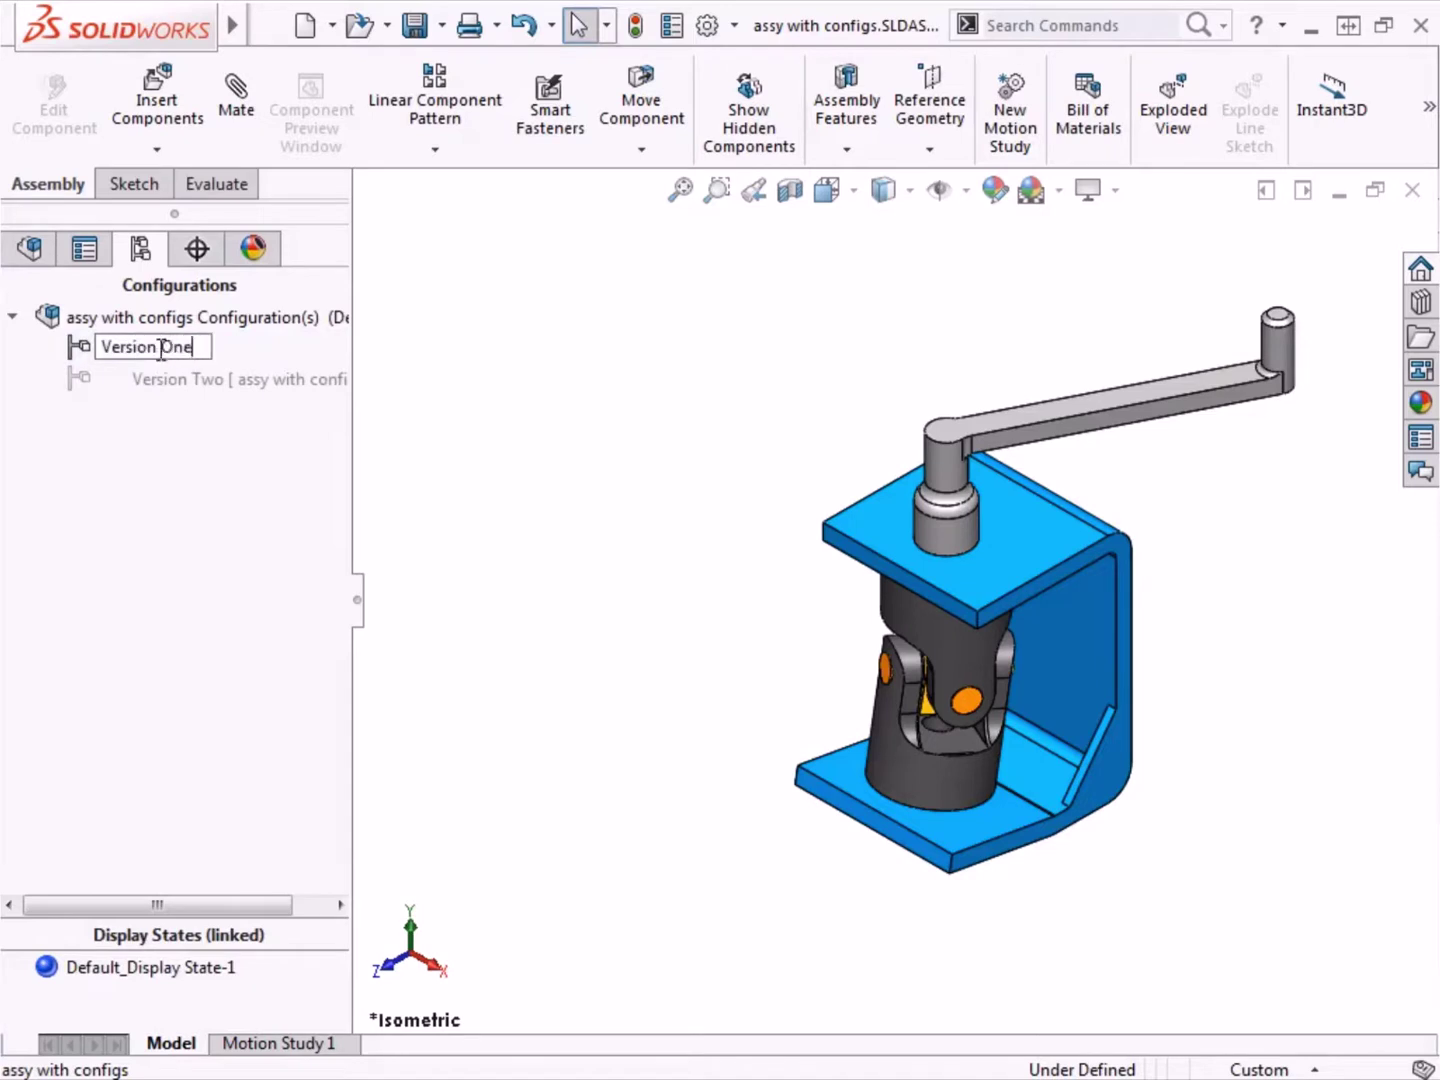
key(Return)
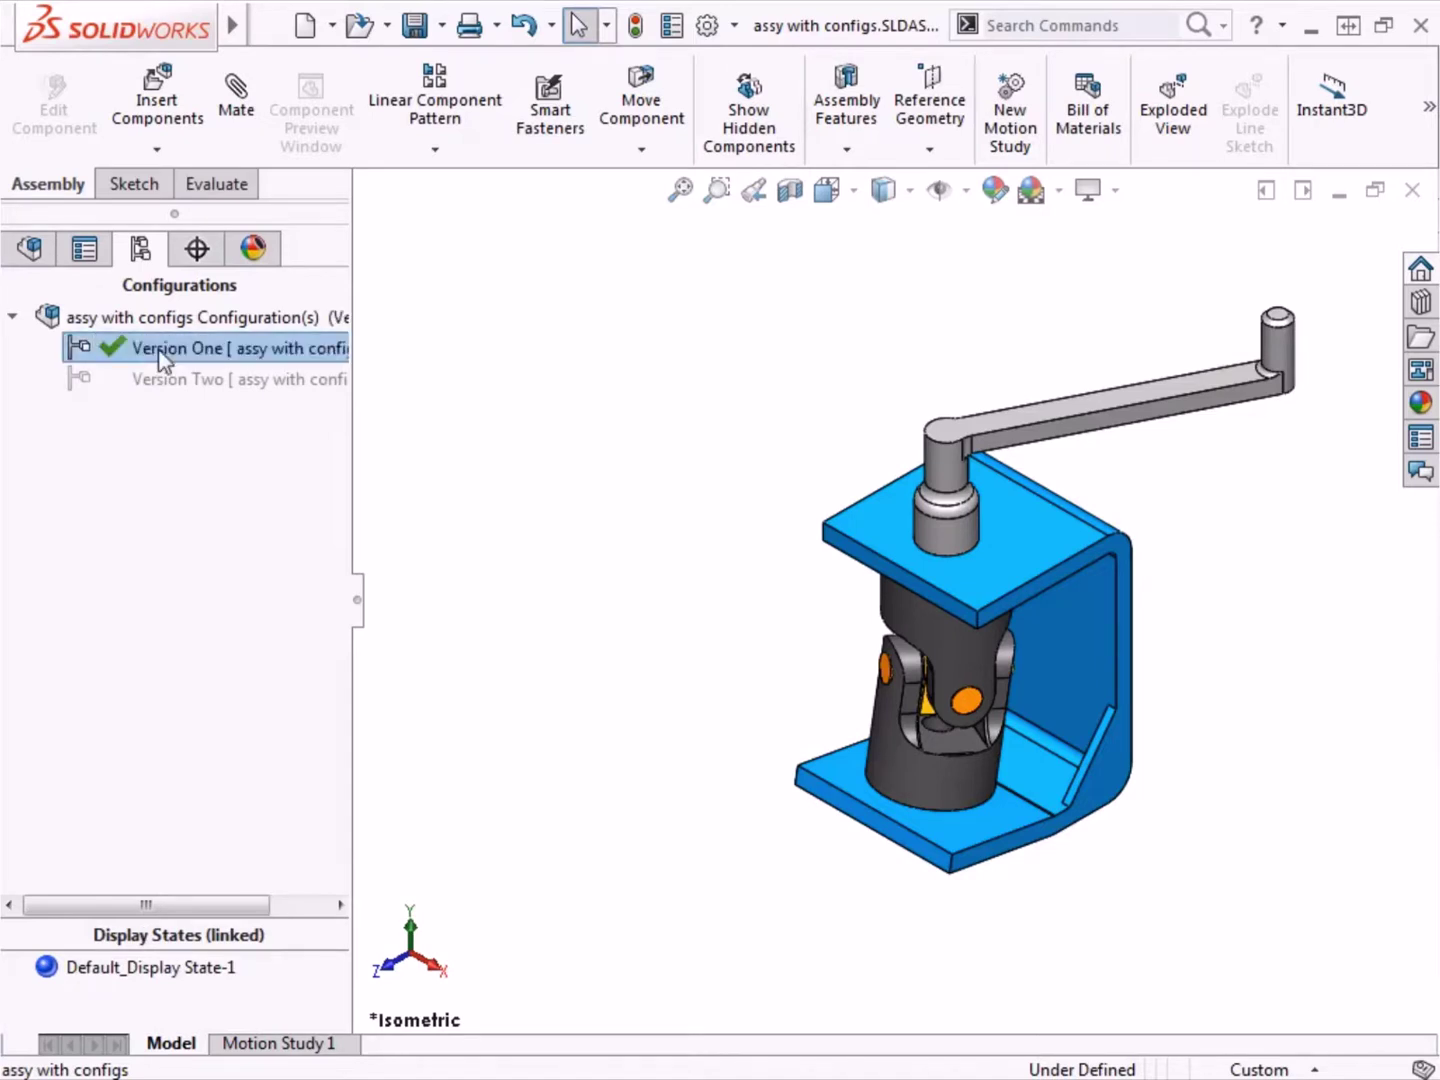
double_click(167, 382)
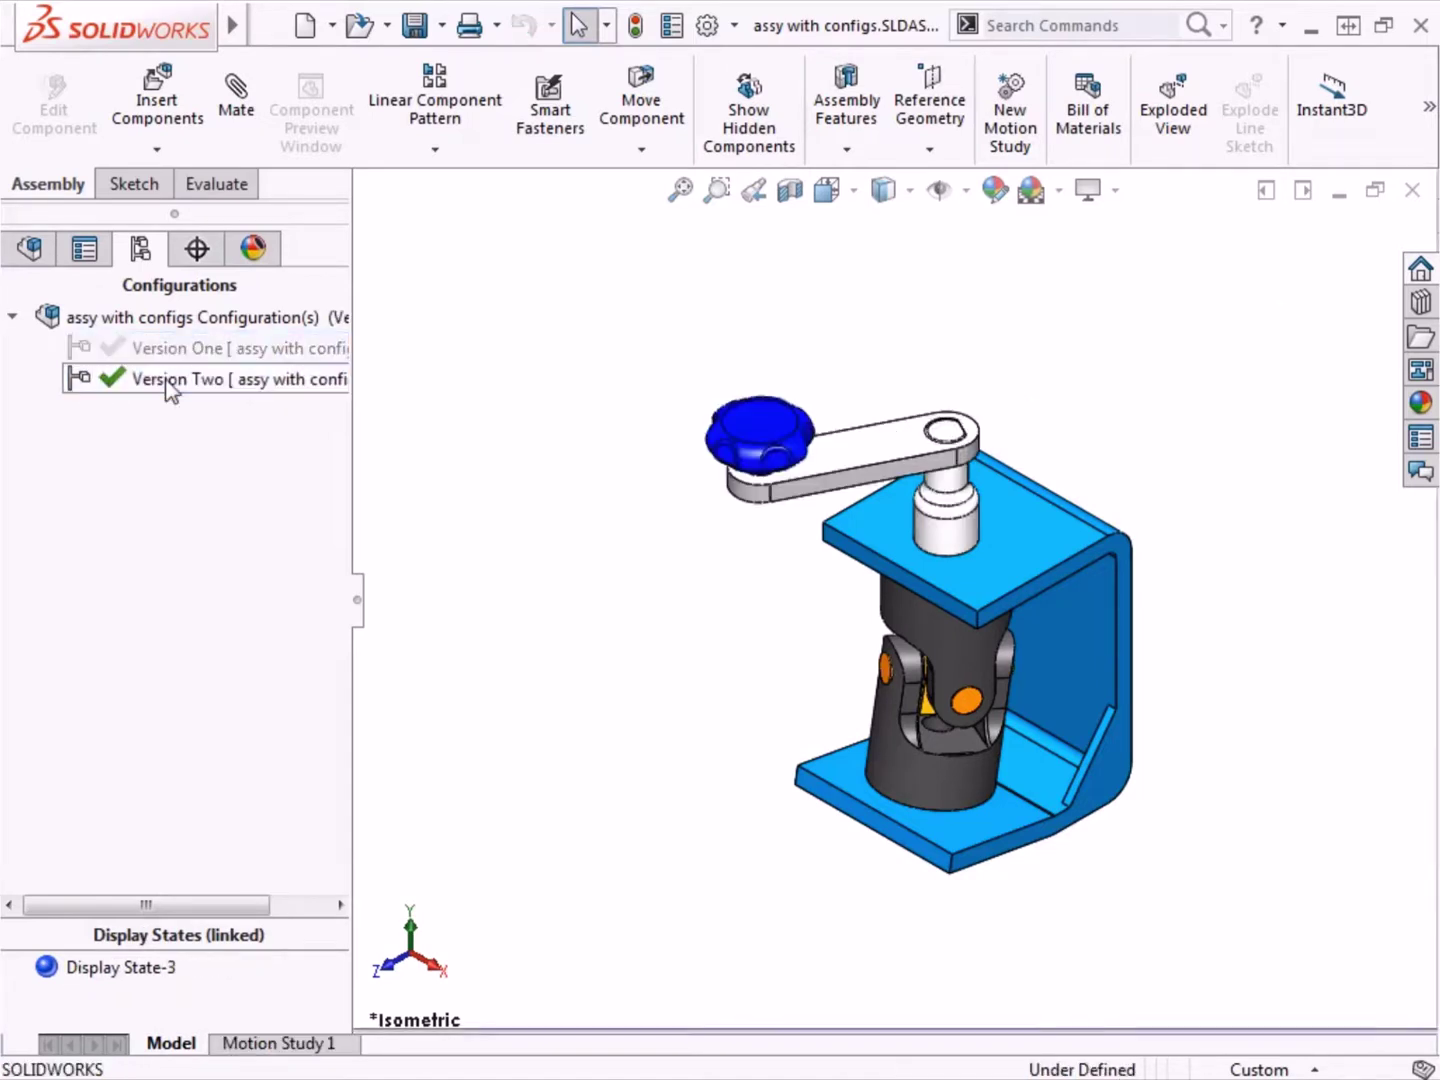
double_click(165, 355)
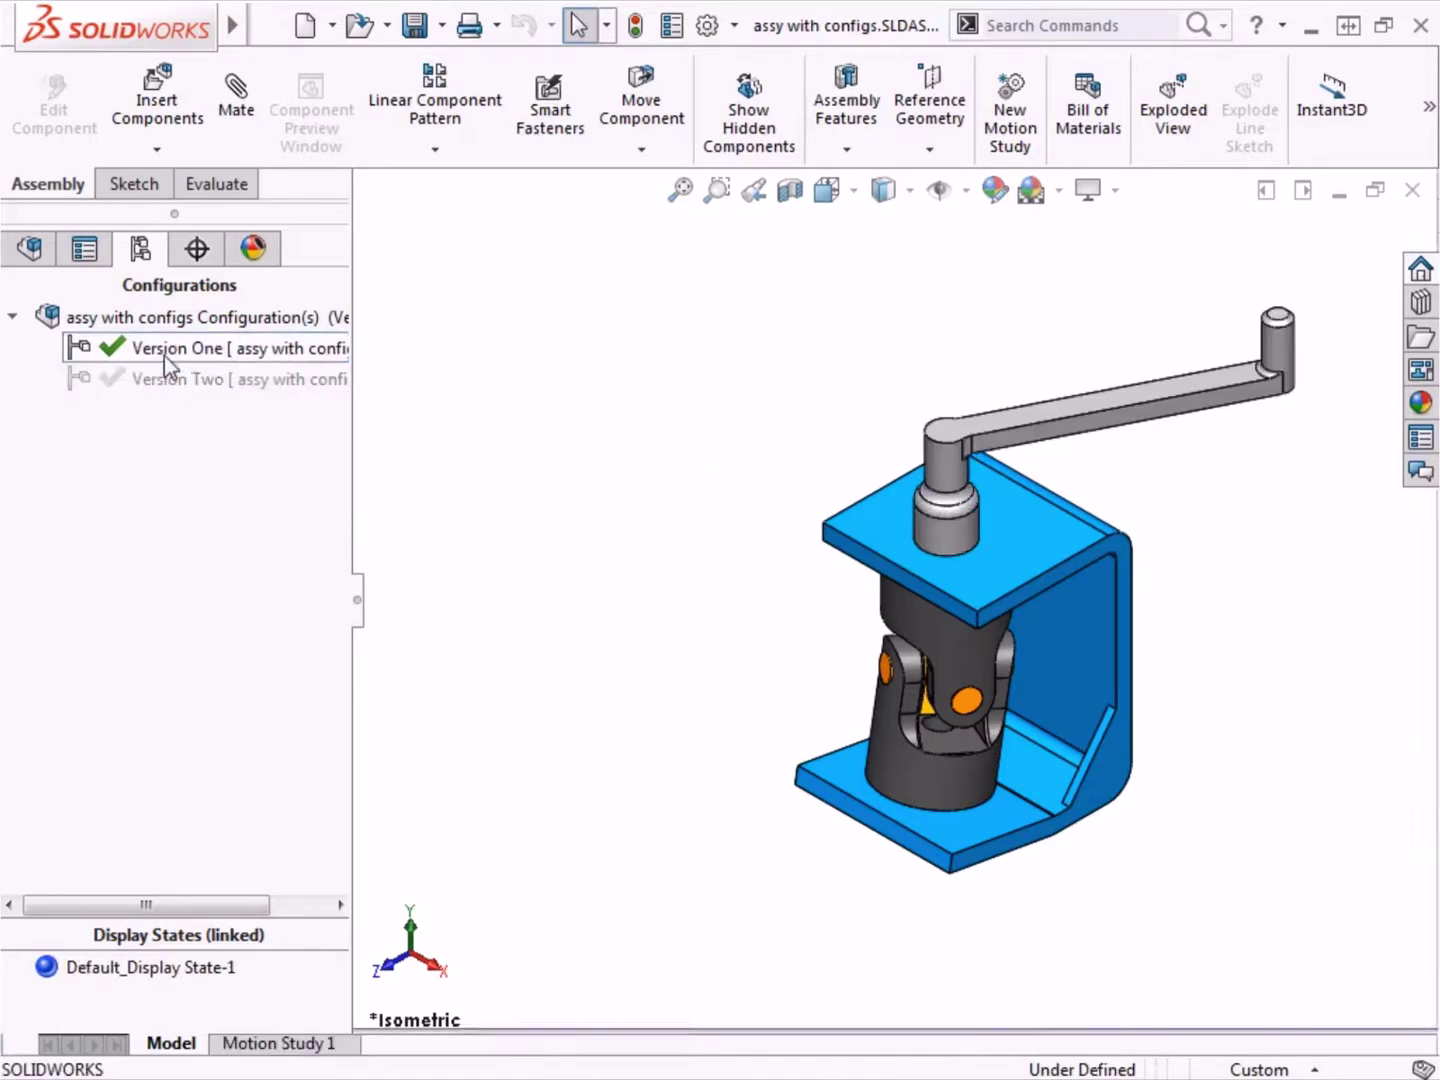